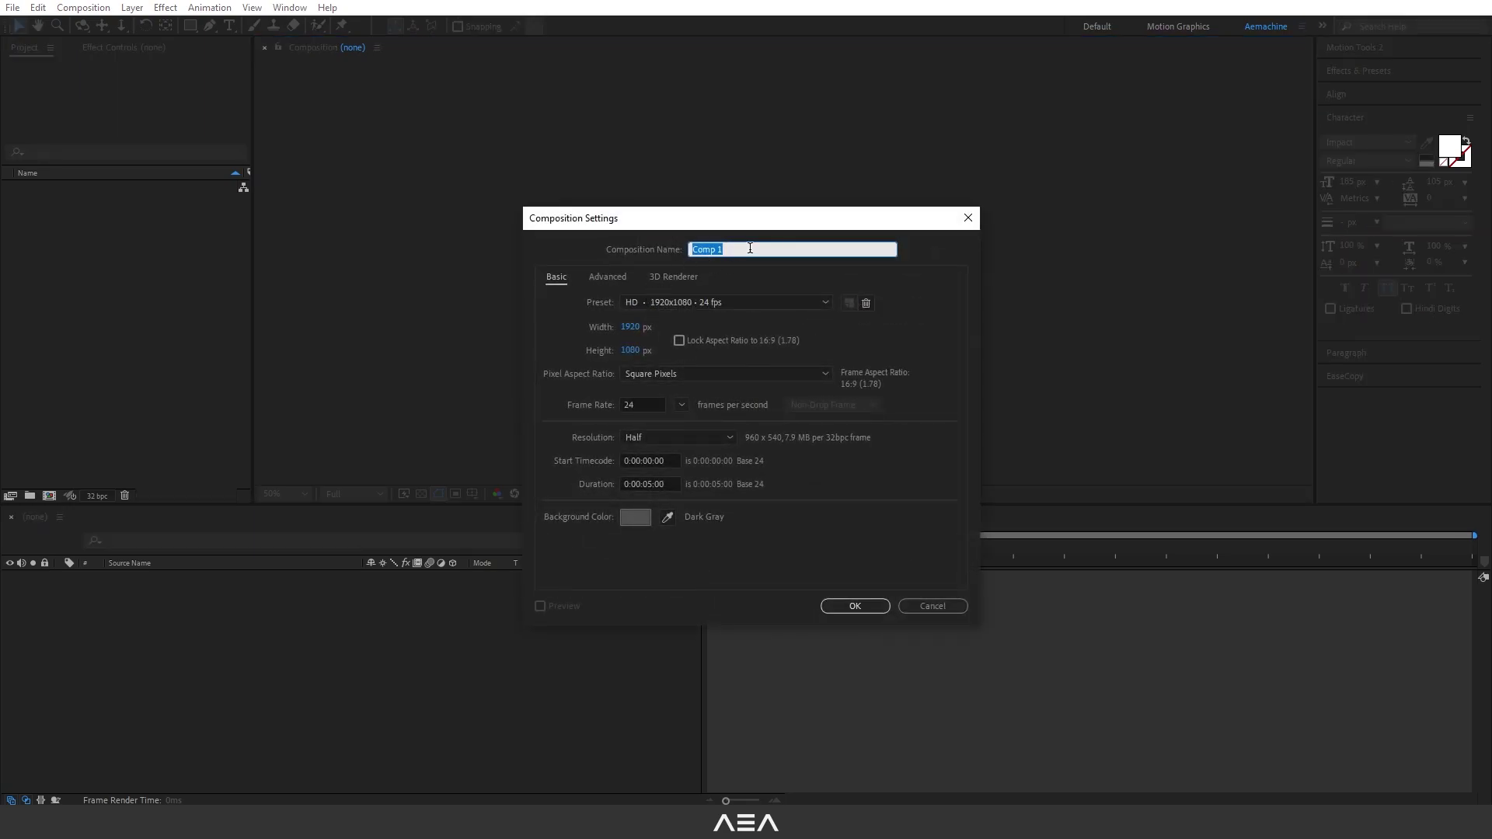
- Name the new 1920x1080, 24 fps, five-second composition 'Slide Text Animation' and confirm it
type("Slide Text Animation")
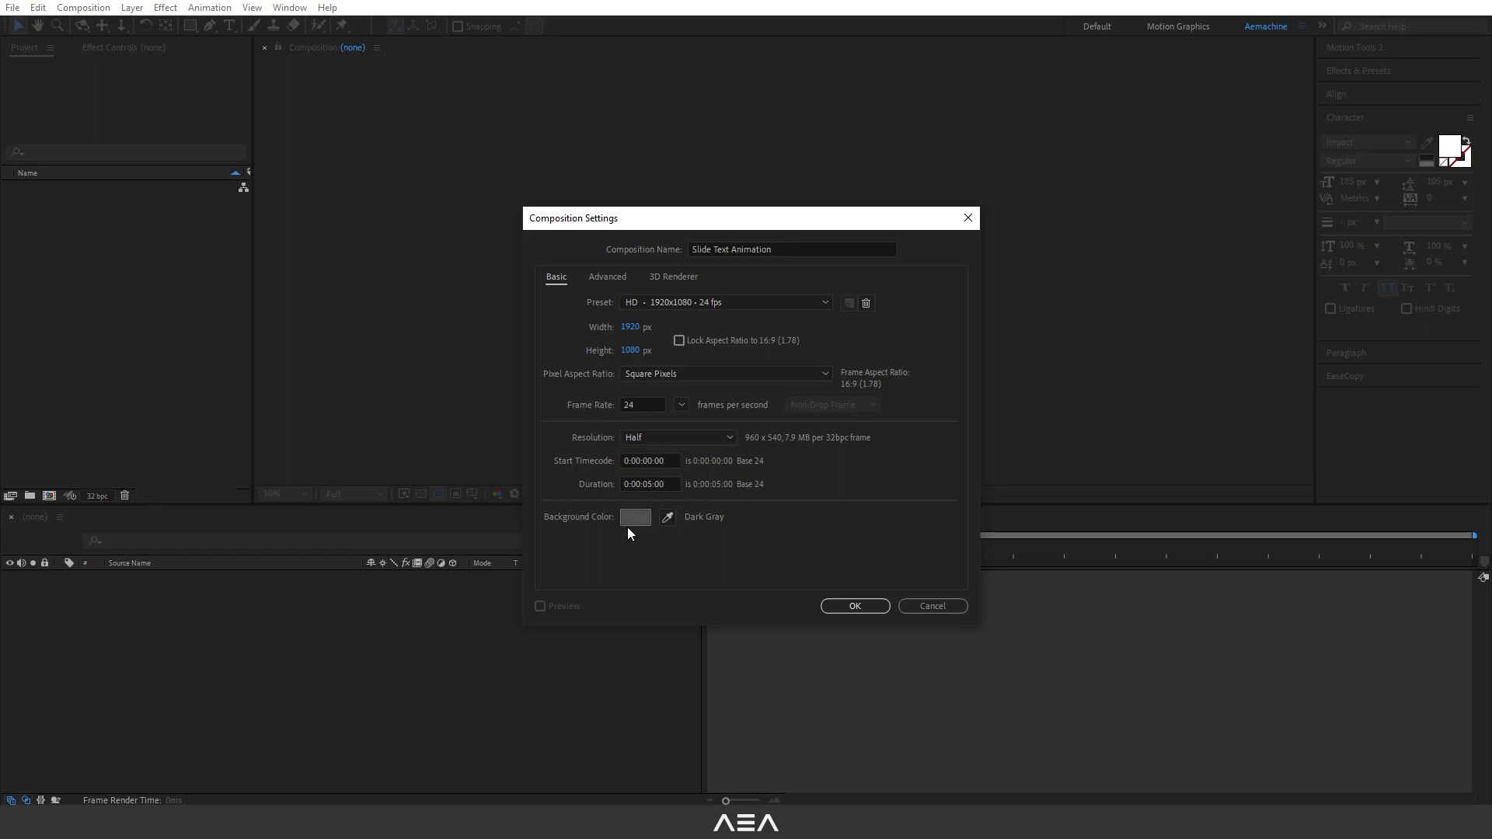
left_click(871, 611)
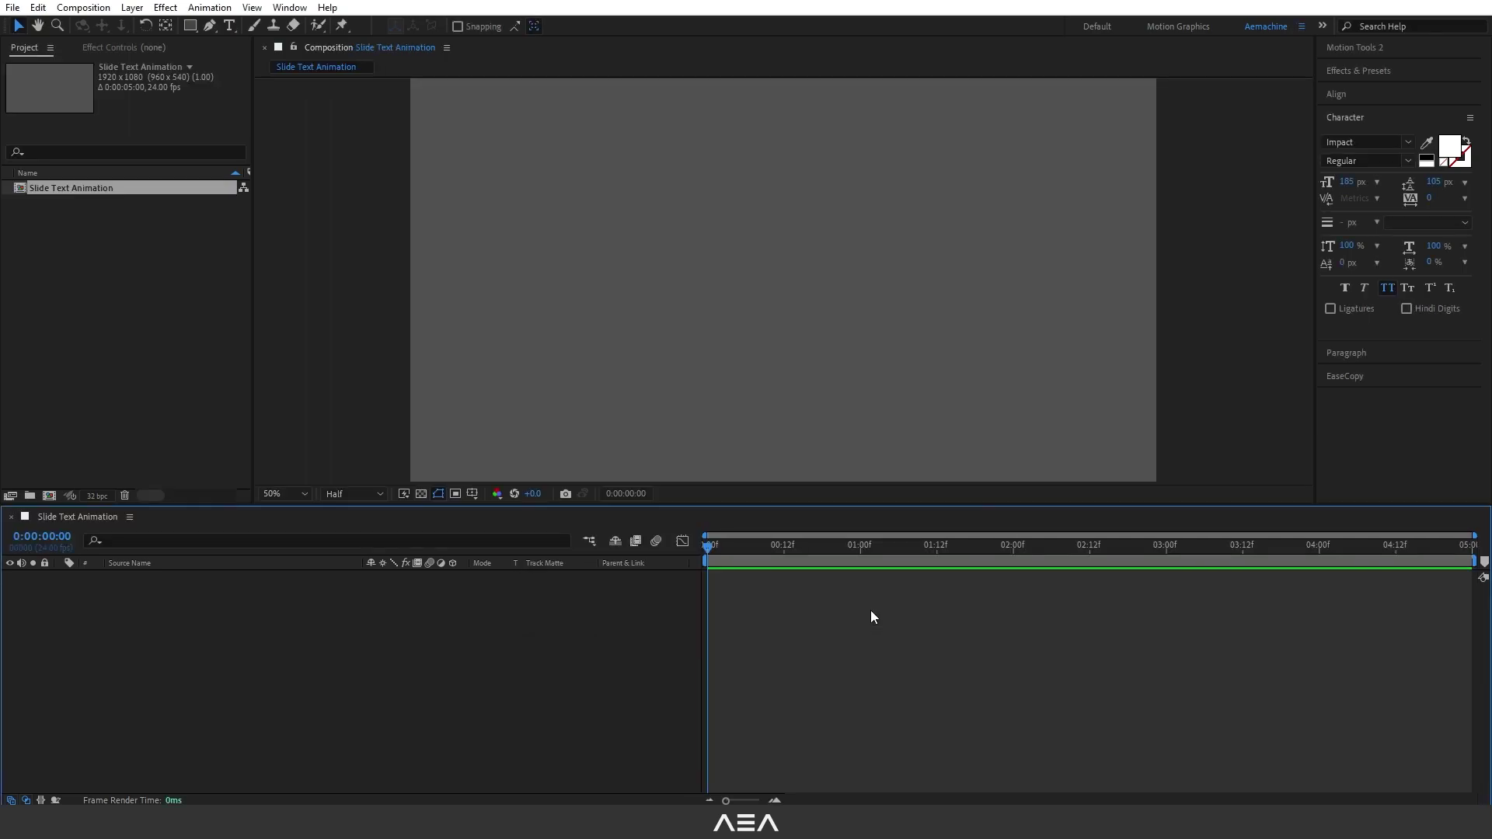
- Type 'SLIDE' as a new text layer set in Helvetica Inserat LT Std
left_click(235, 30)
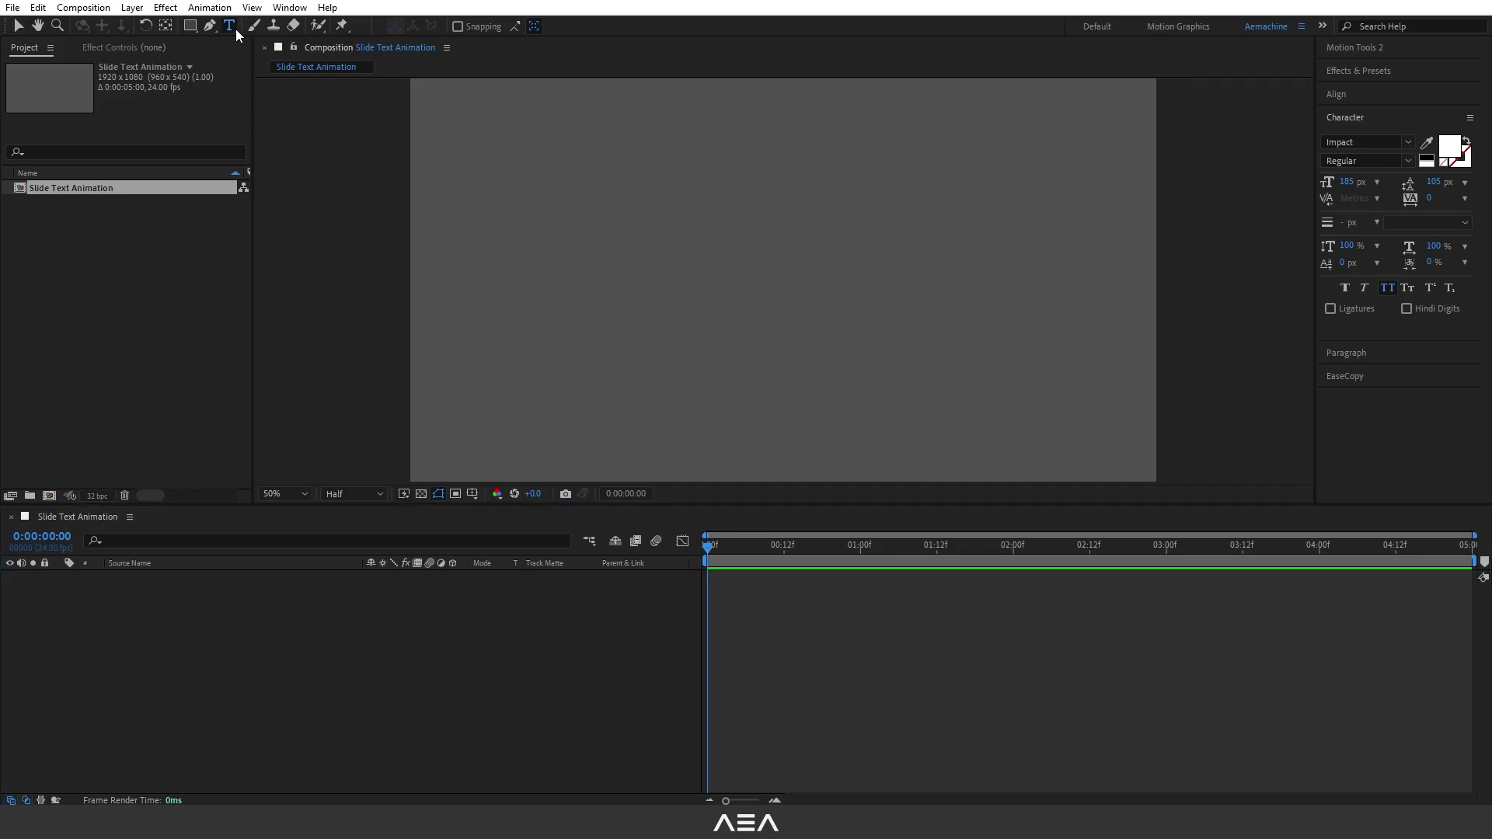
left_click(1382, 142)
type("hel")
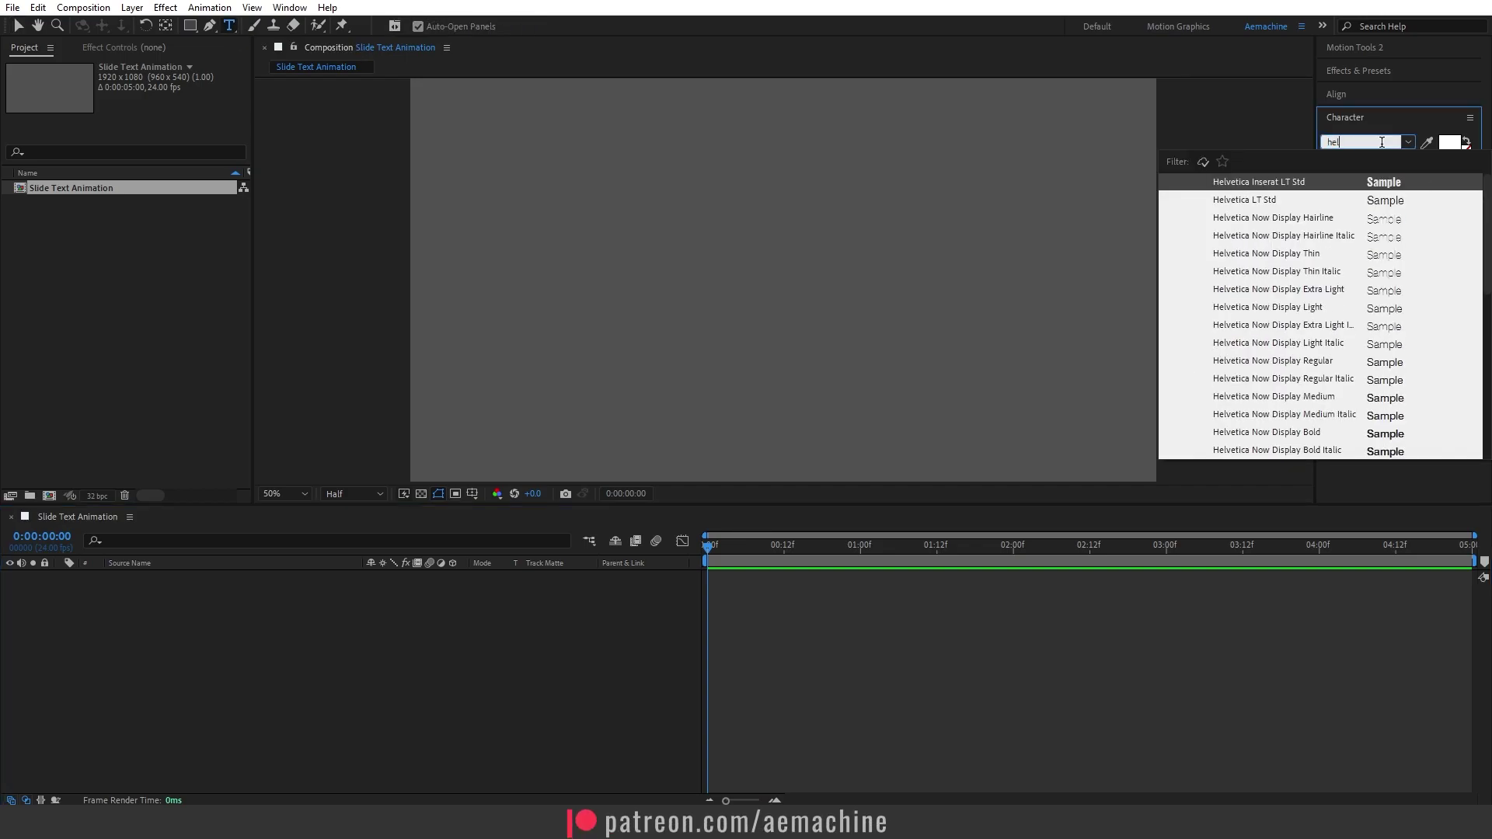
left_click(1399, 184)
left_click(657, 293)
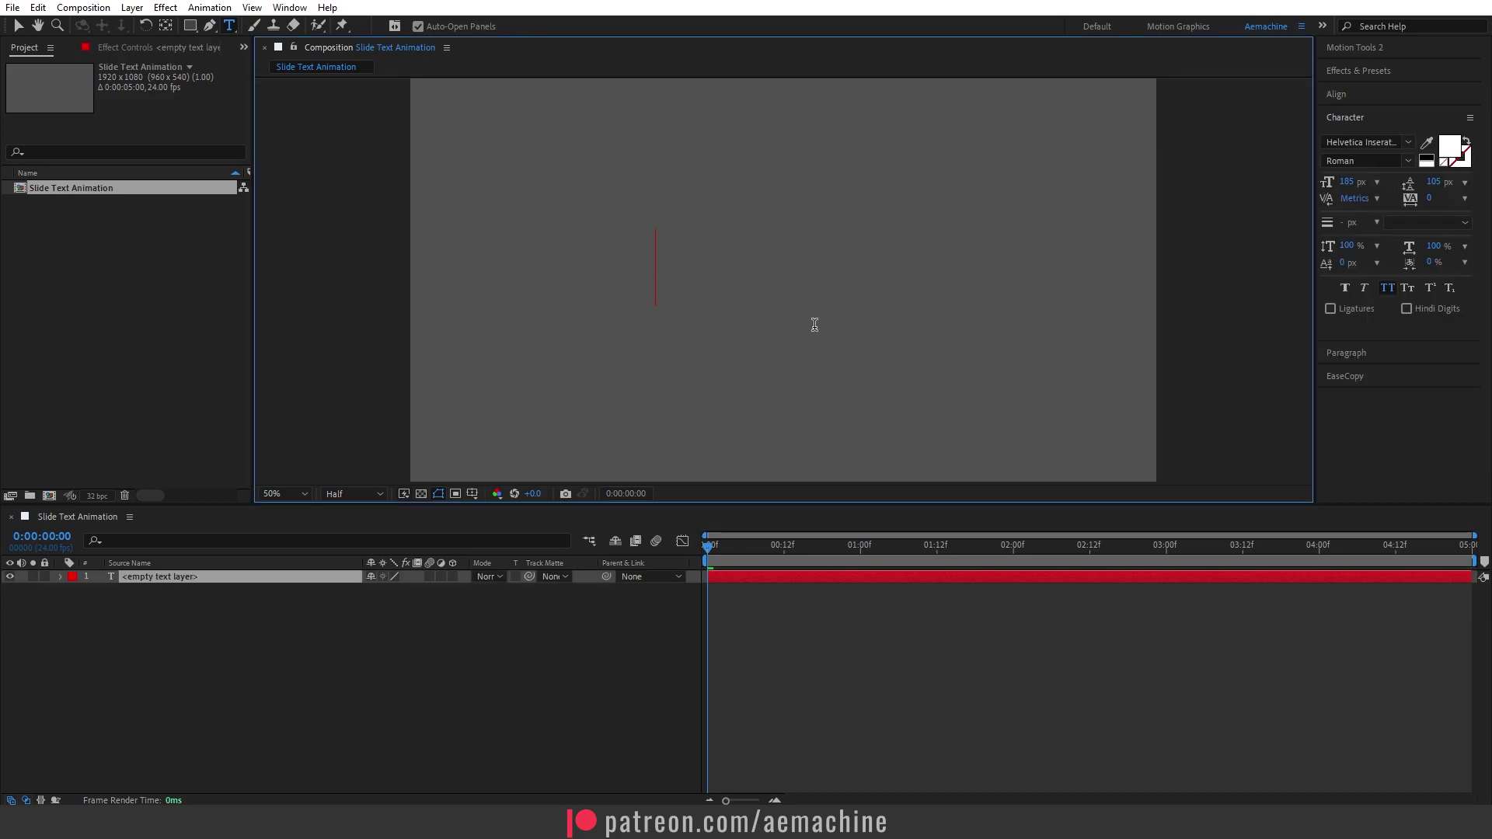
type("SLIDE")
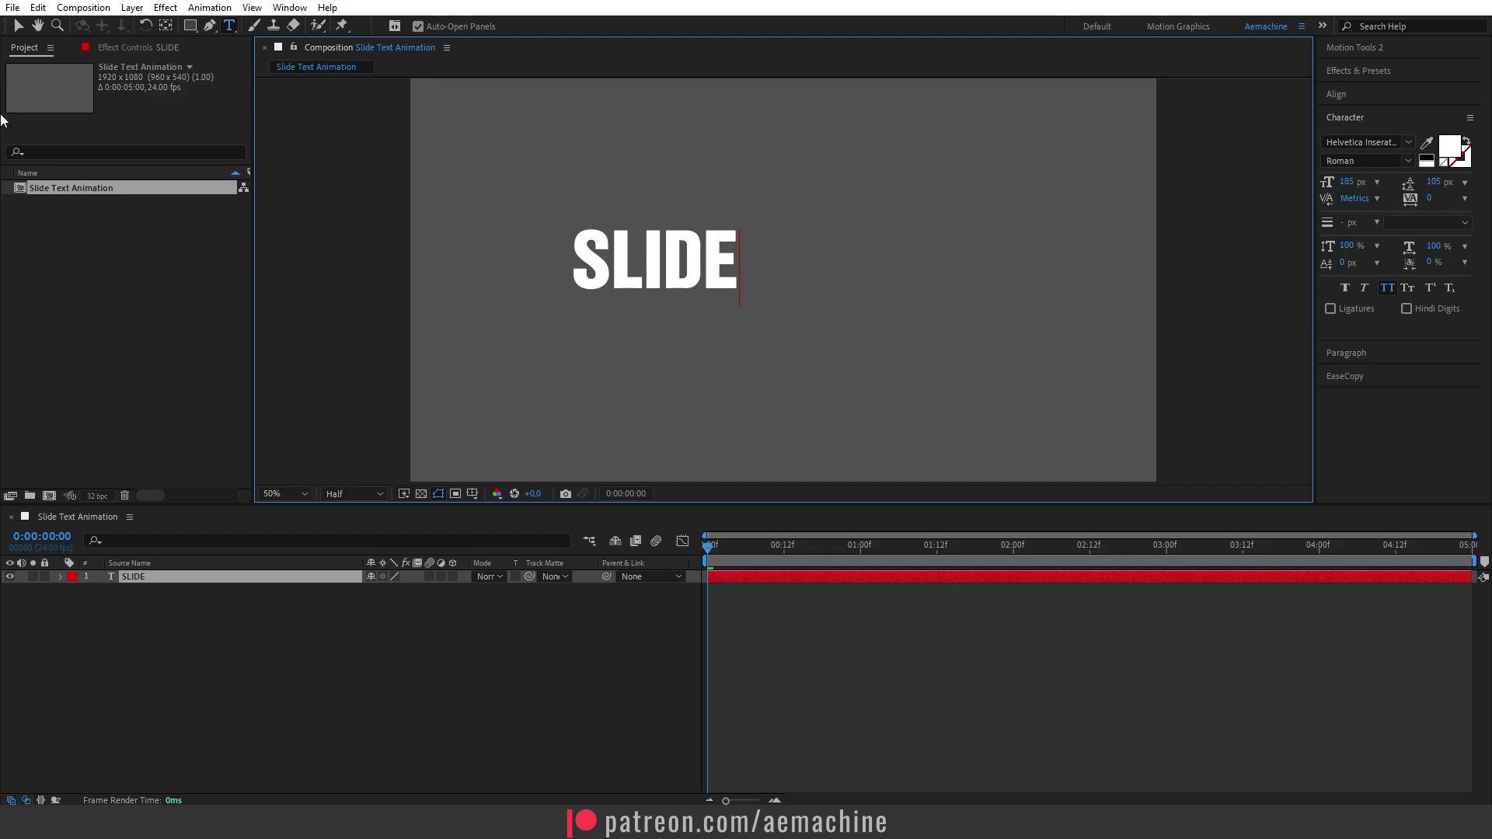
left_click(19, 28)
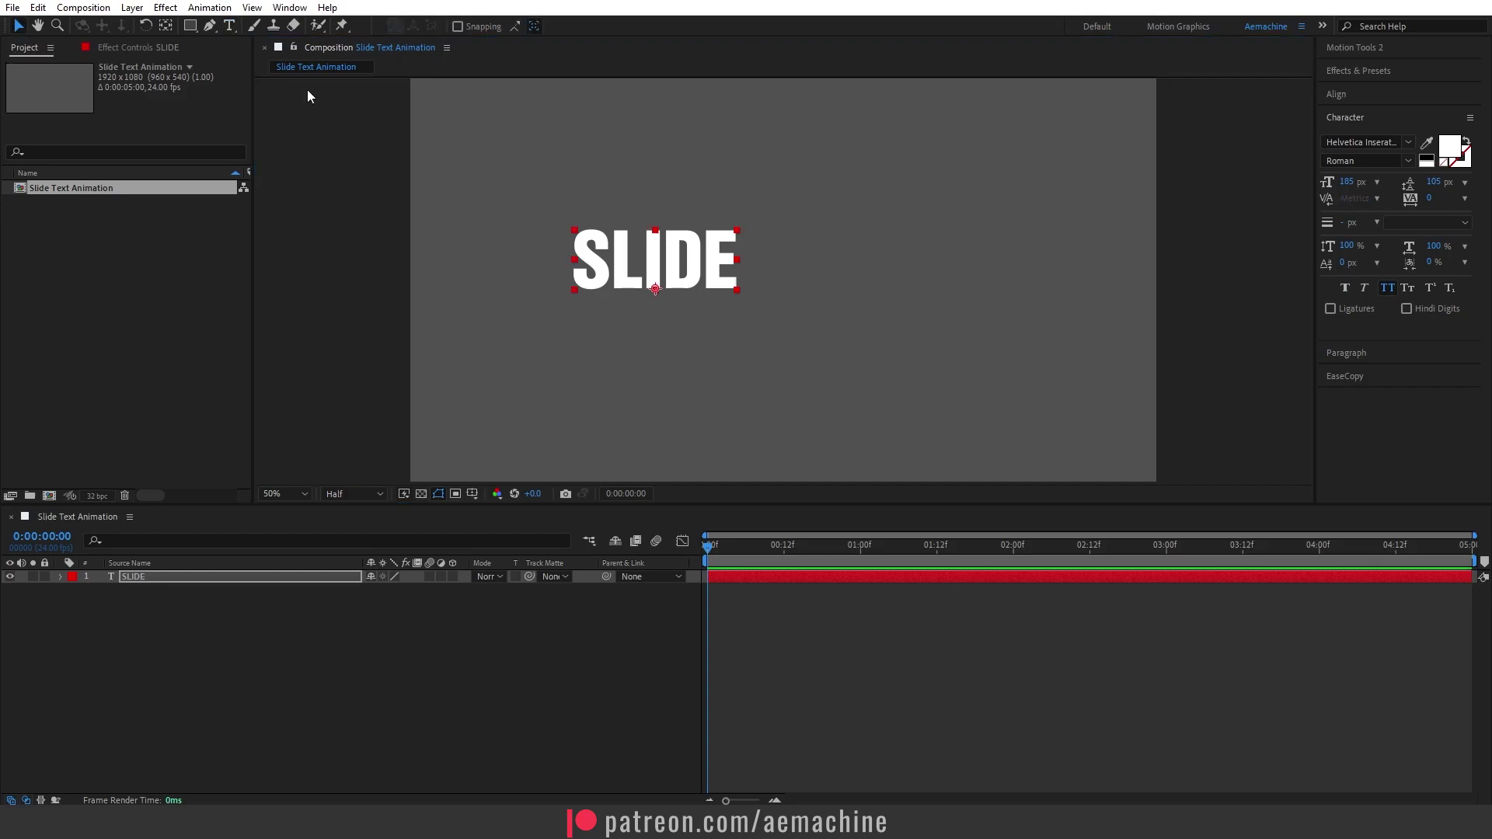
- Centre SLIDE's anchor point, then align the layer horizontally and vertically to the composition
key("ctrl+alt+Home")
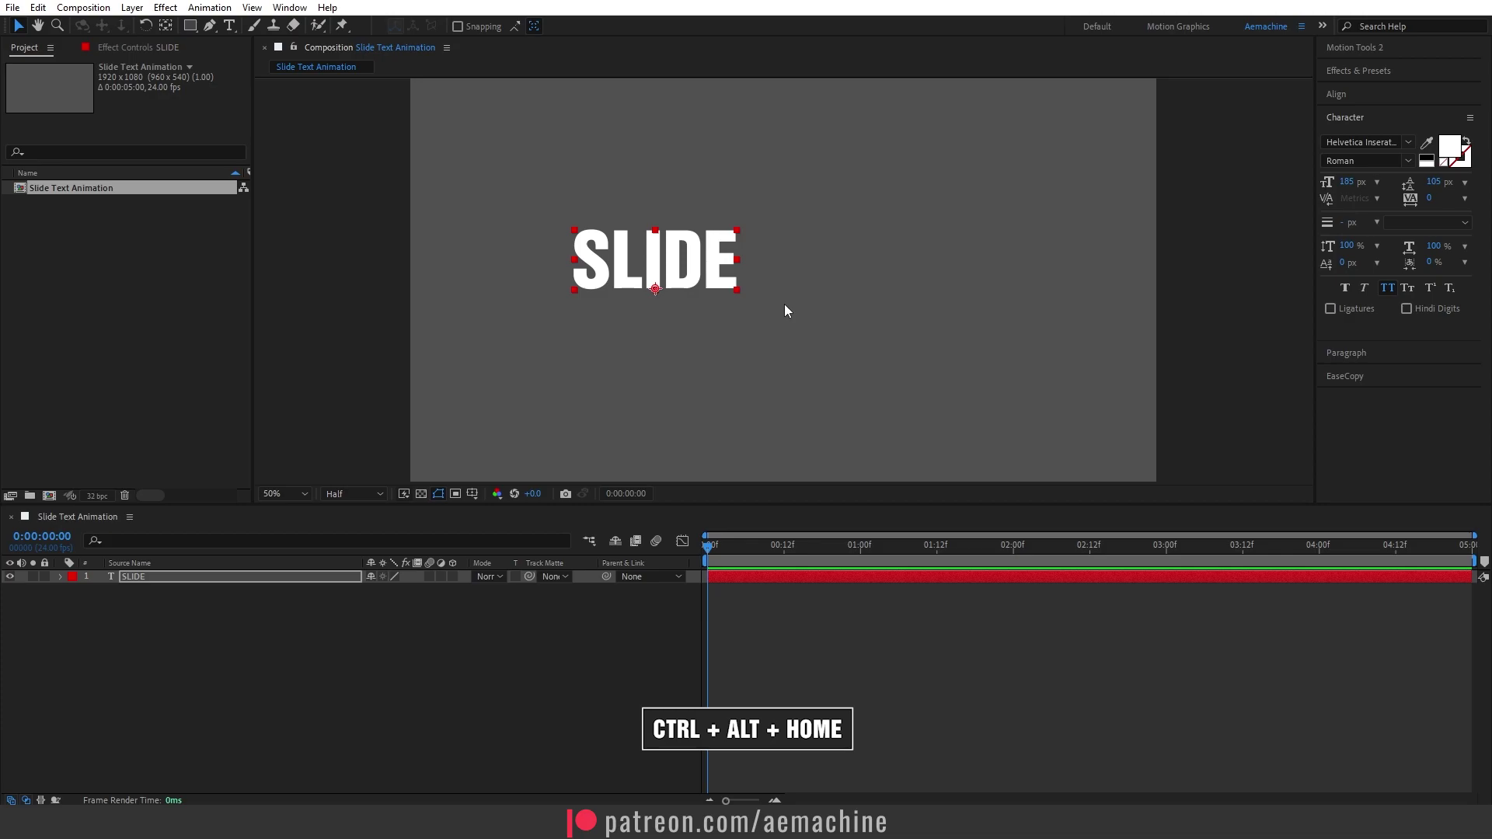
left_click(1374, 94)
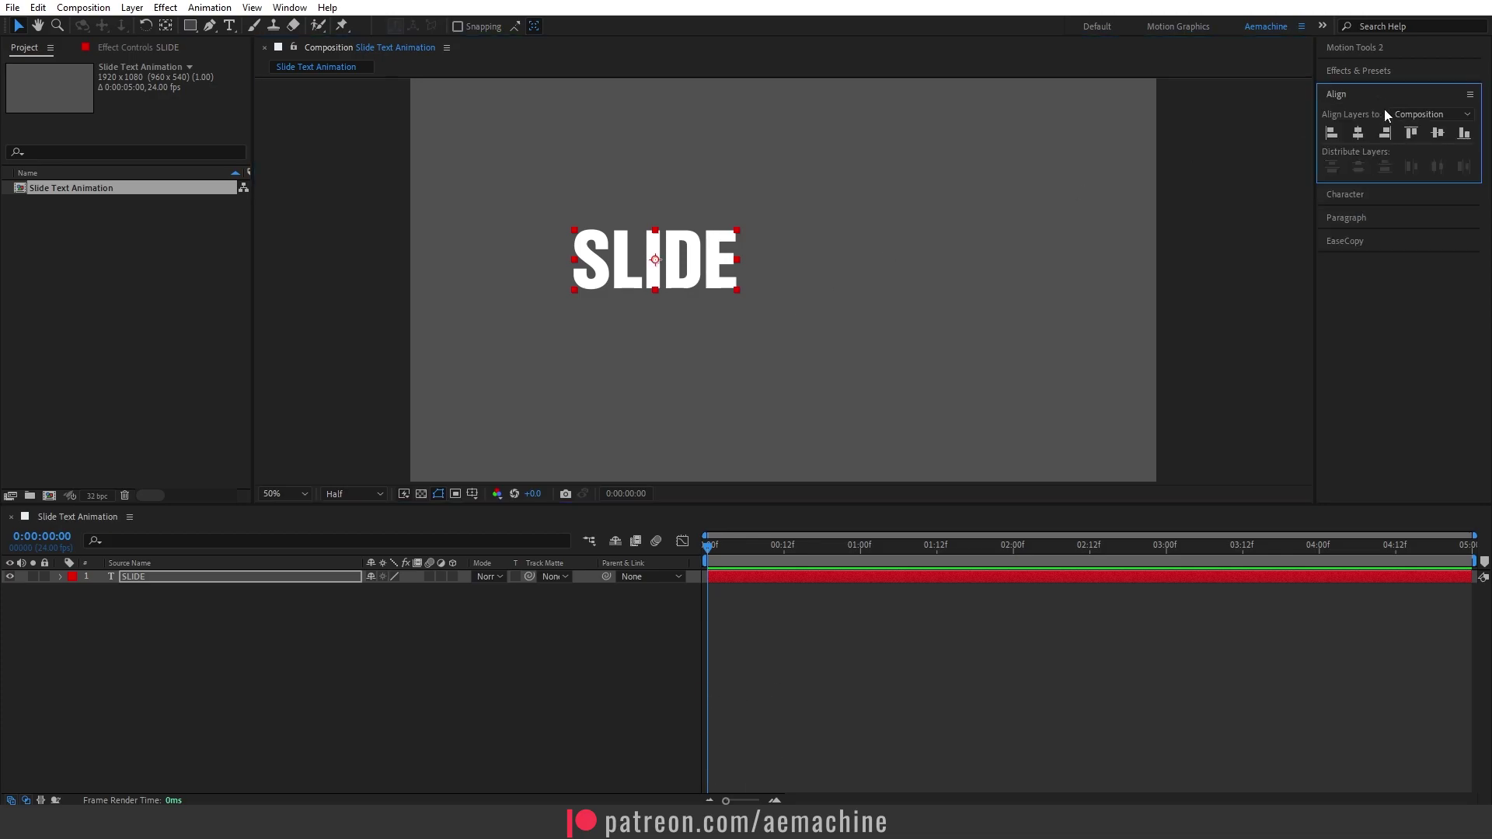
left_click(1359, 134)
left_click(1438, 133)
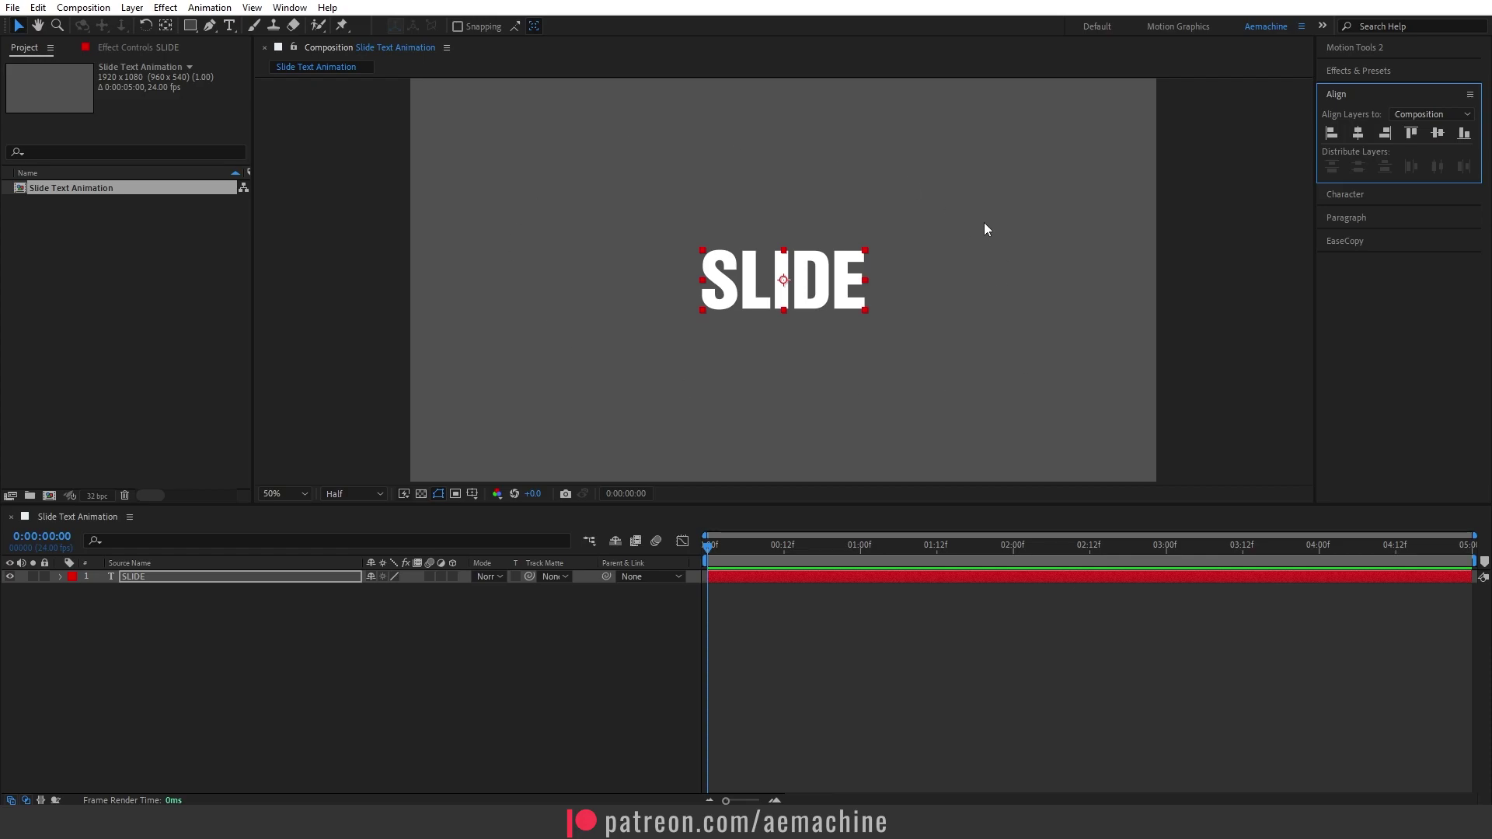
- Add a Position animator to SLIDE and give Animator 1 an Expression Selector
left_click(61, 579)
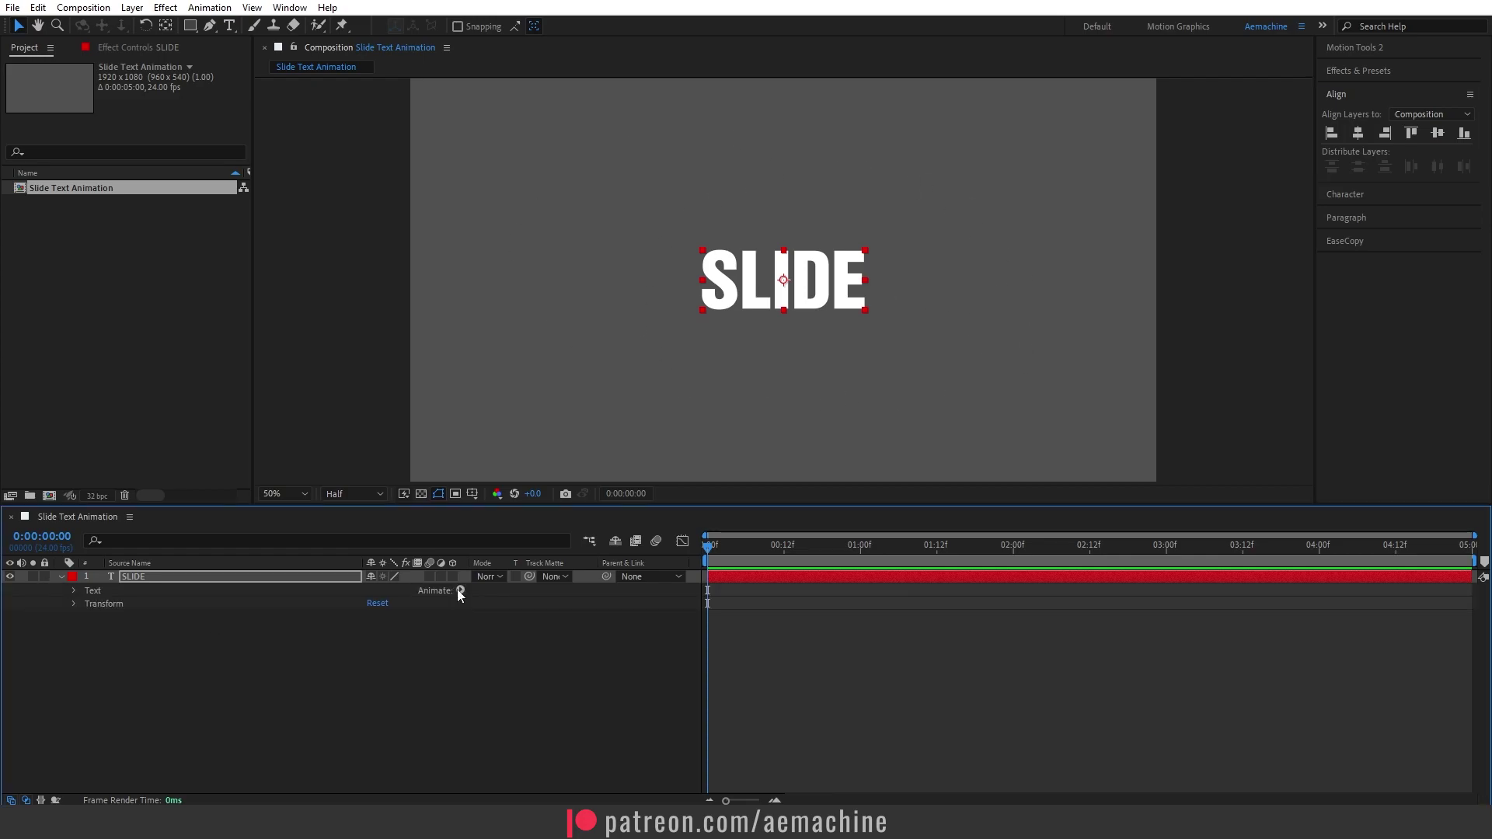
left_click(460, 591)
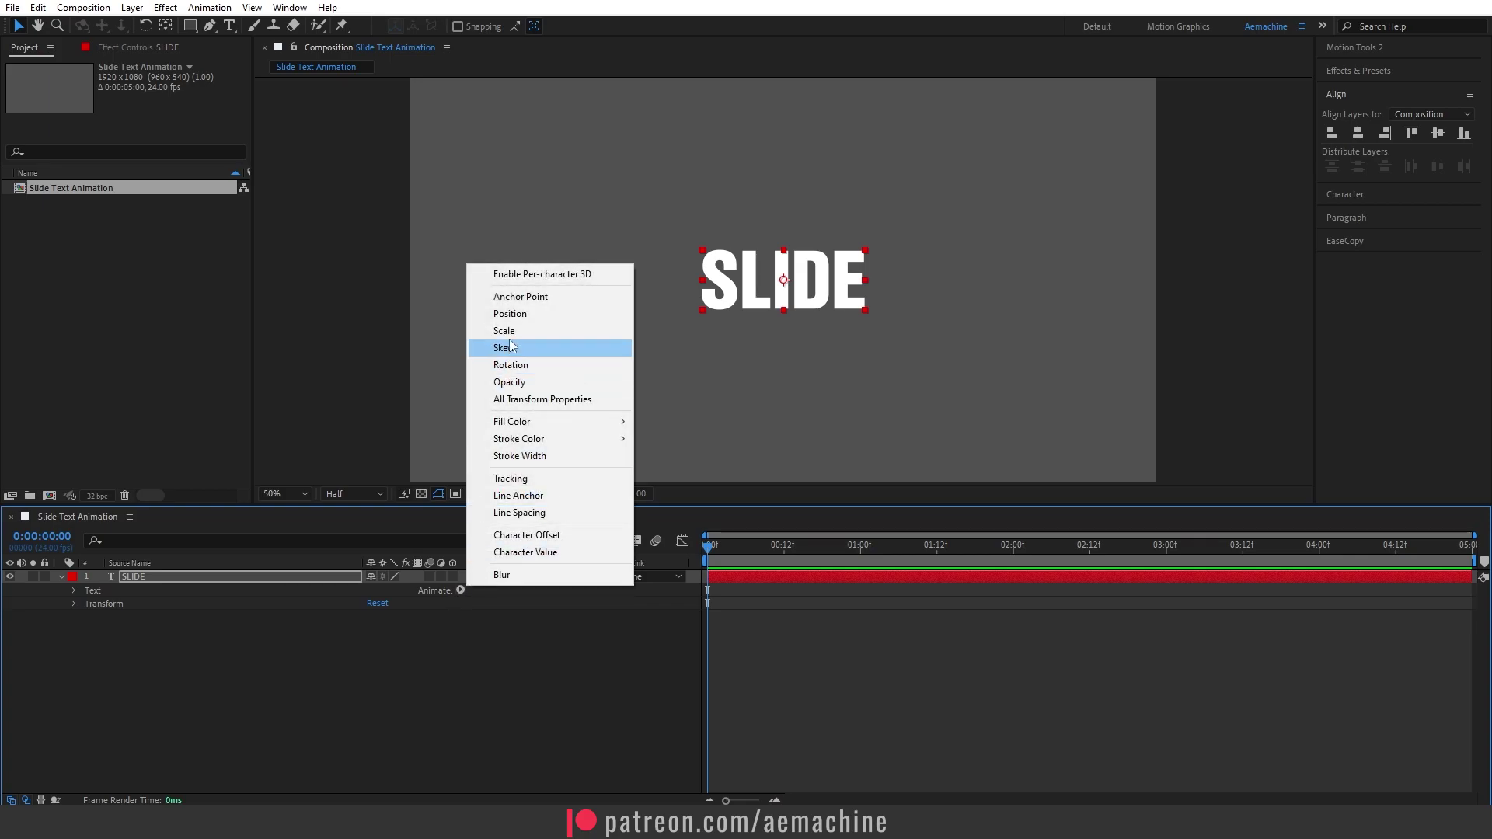
left_click(521, 318)
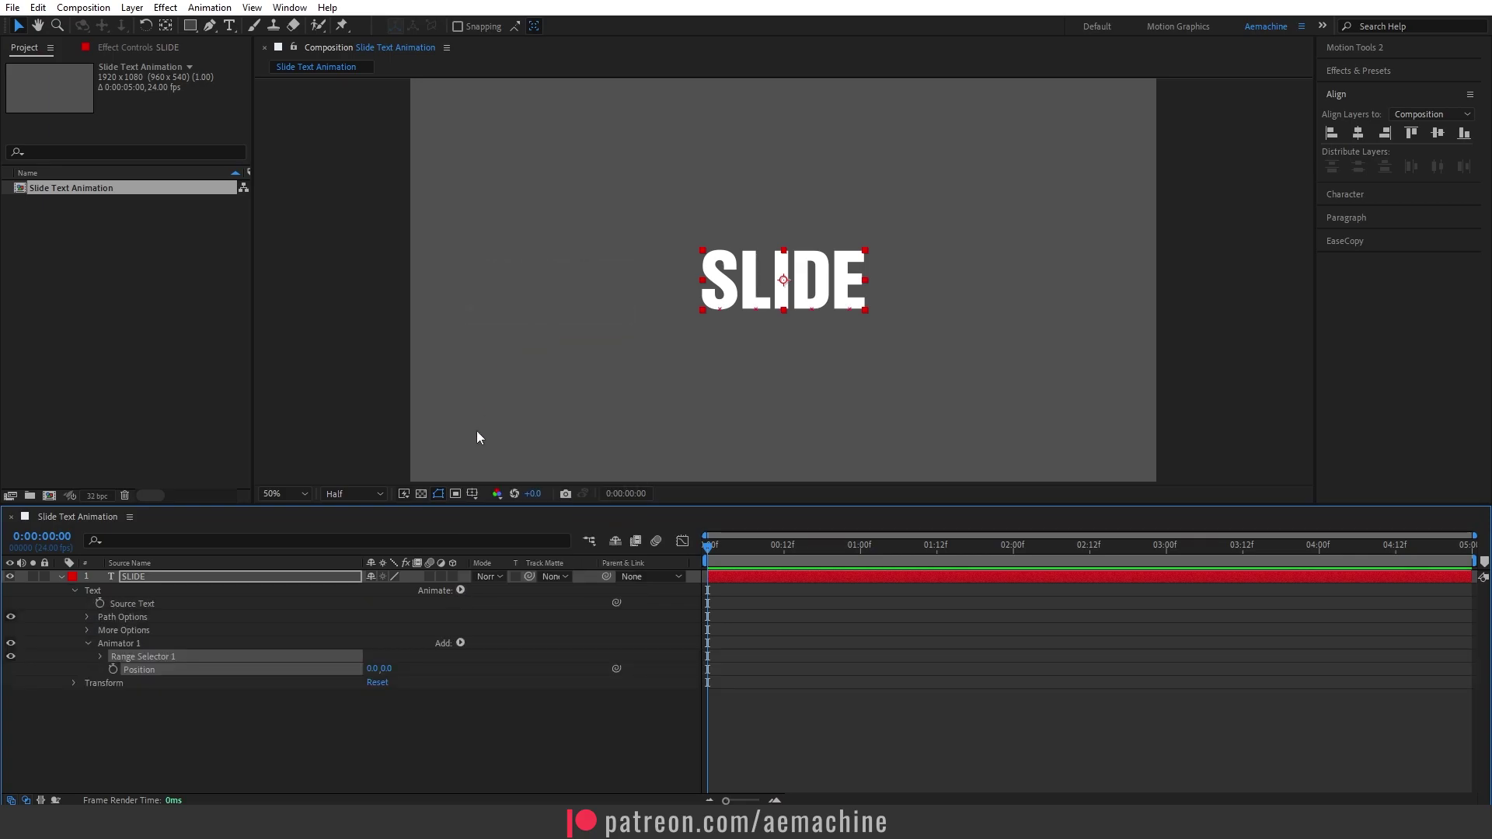
left_click(101, 657)
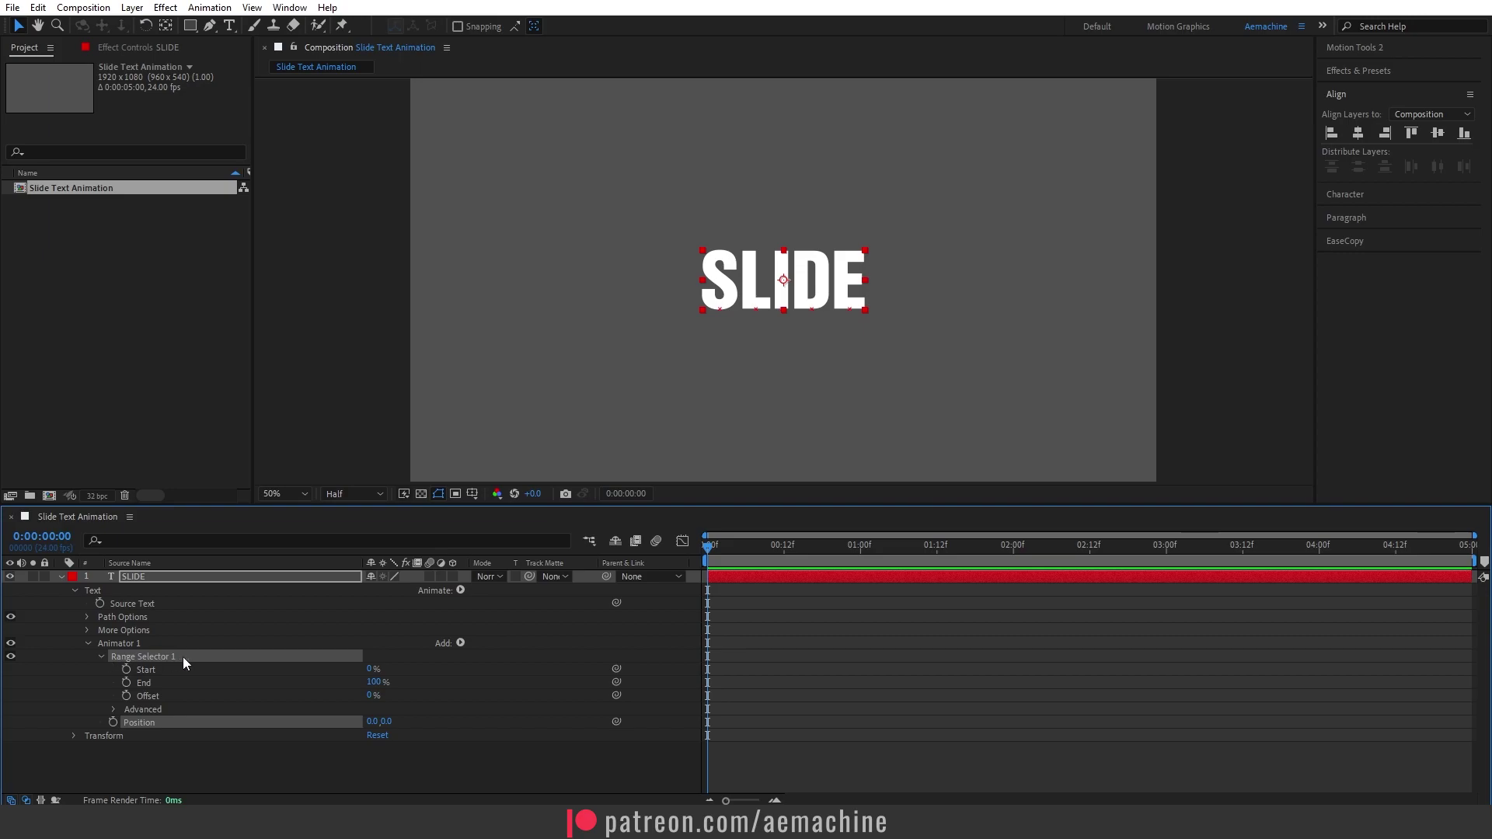
left_click(461, 645)
mouse_move(494, 670)
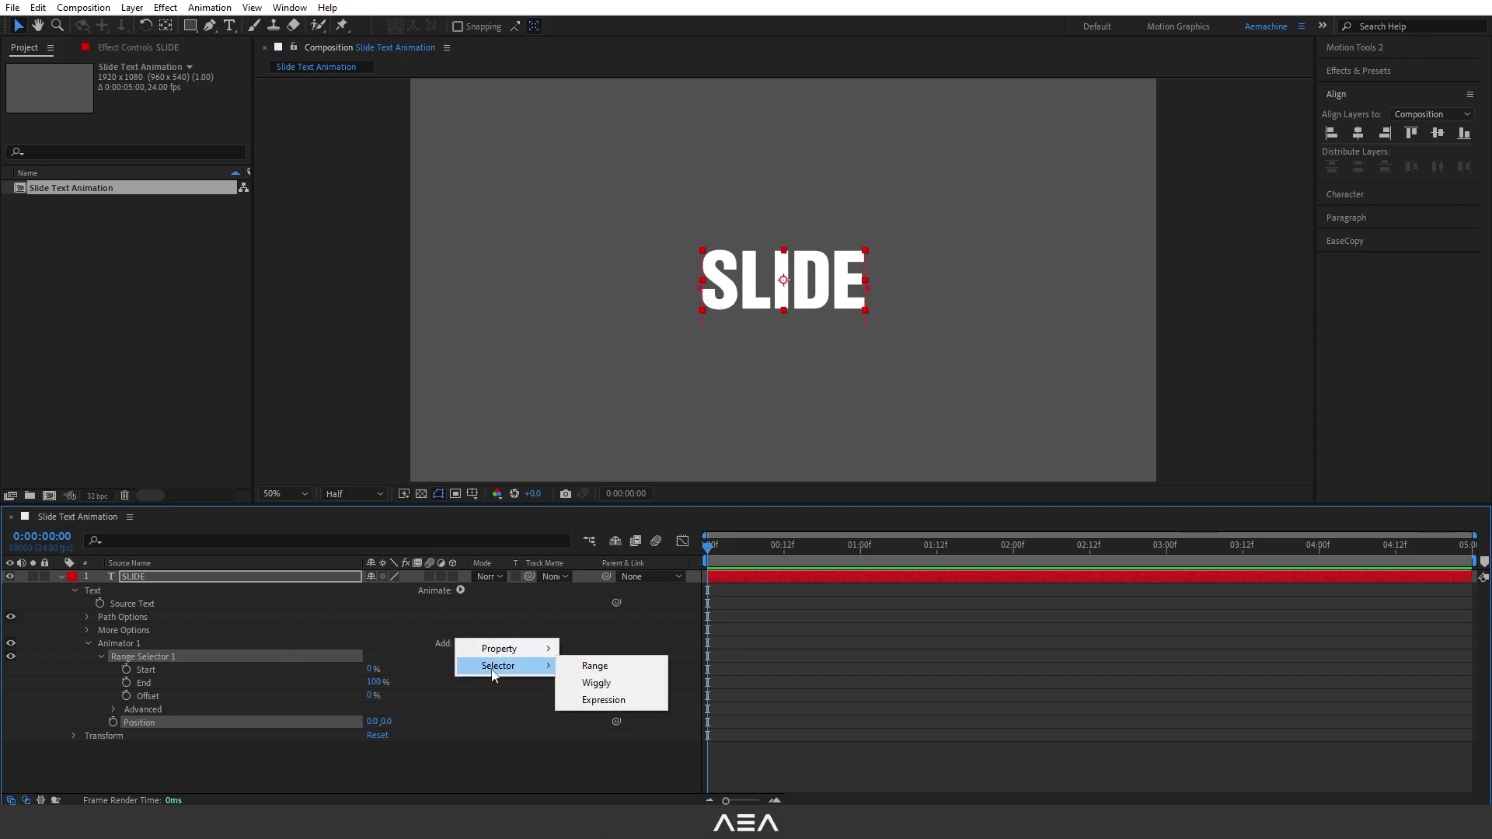
left_click(638, 705)
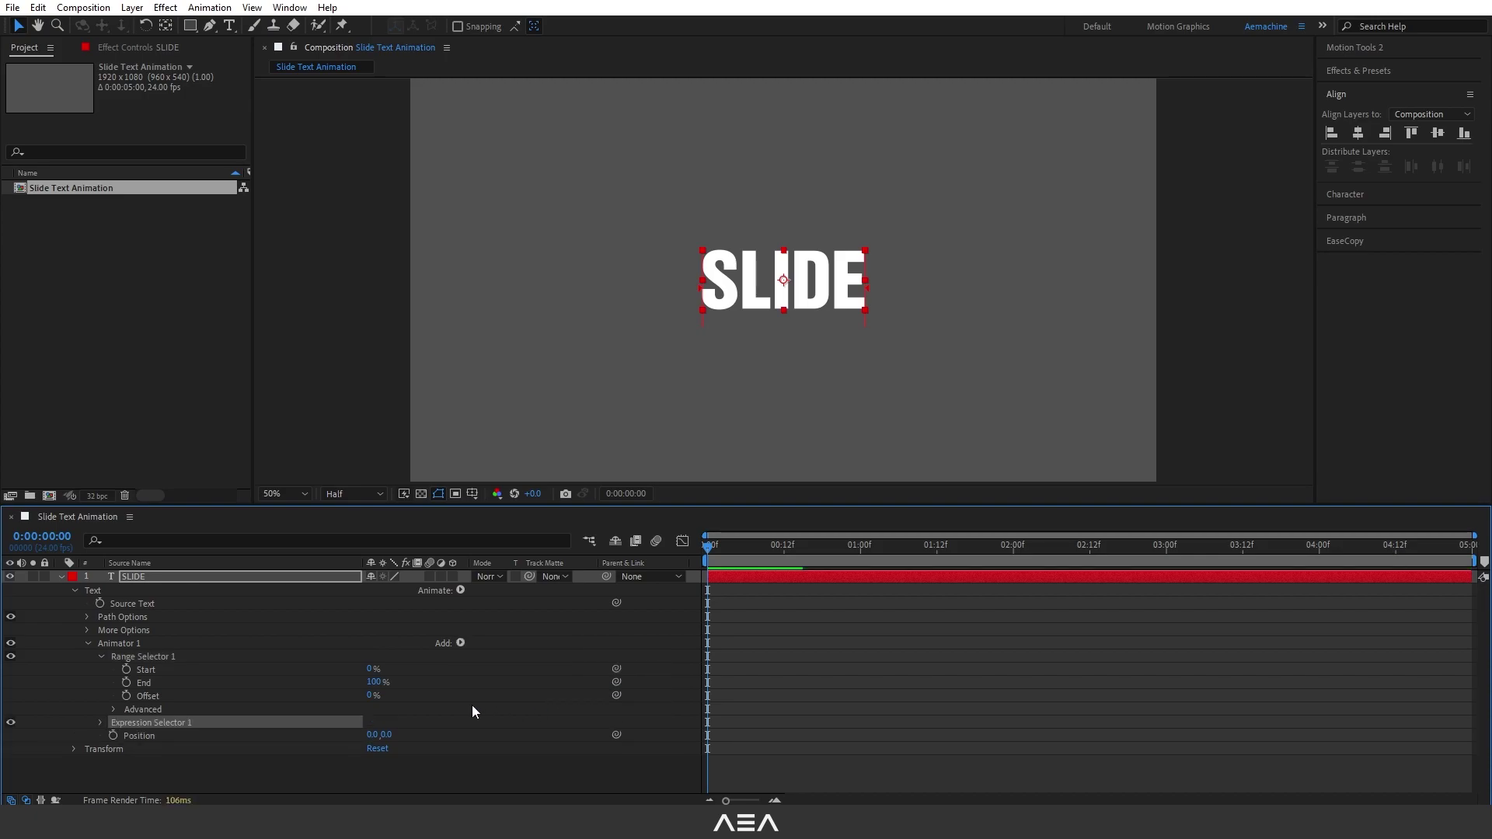
- Delete the default expression on Expression Selector 1's Amount
left_click(101, 724)
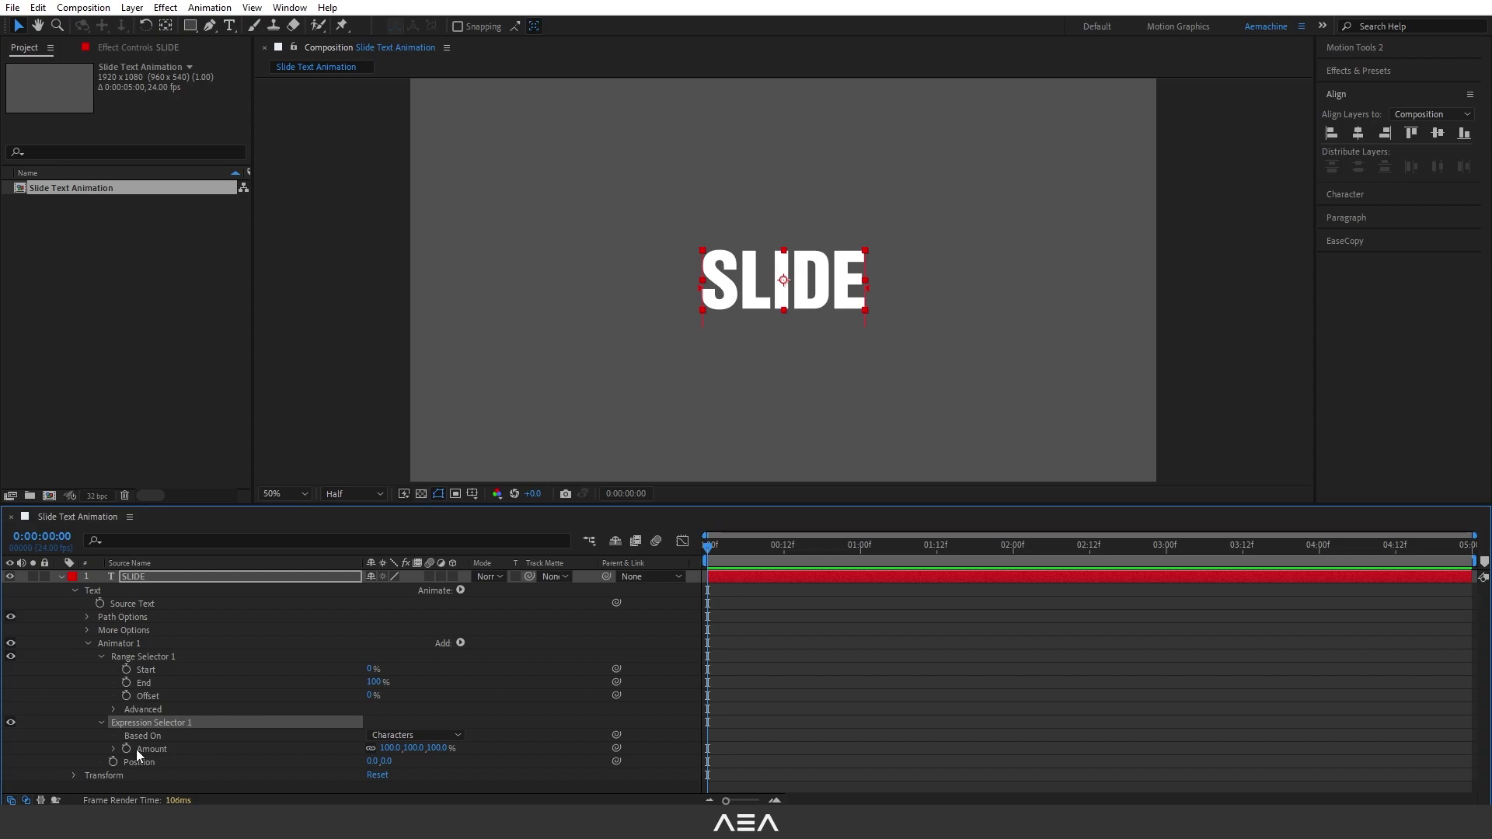
left_click(114, 749)
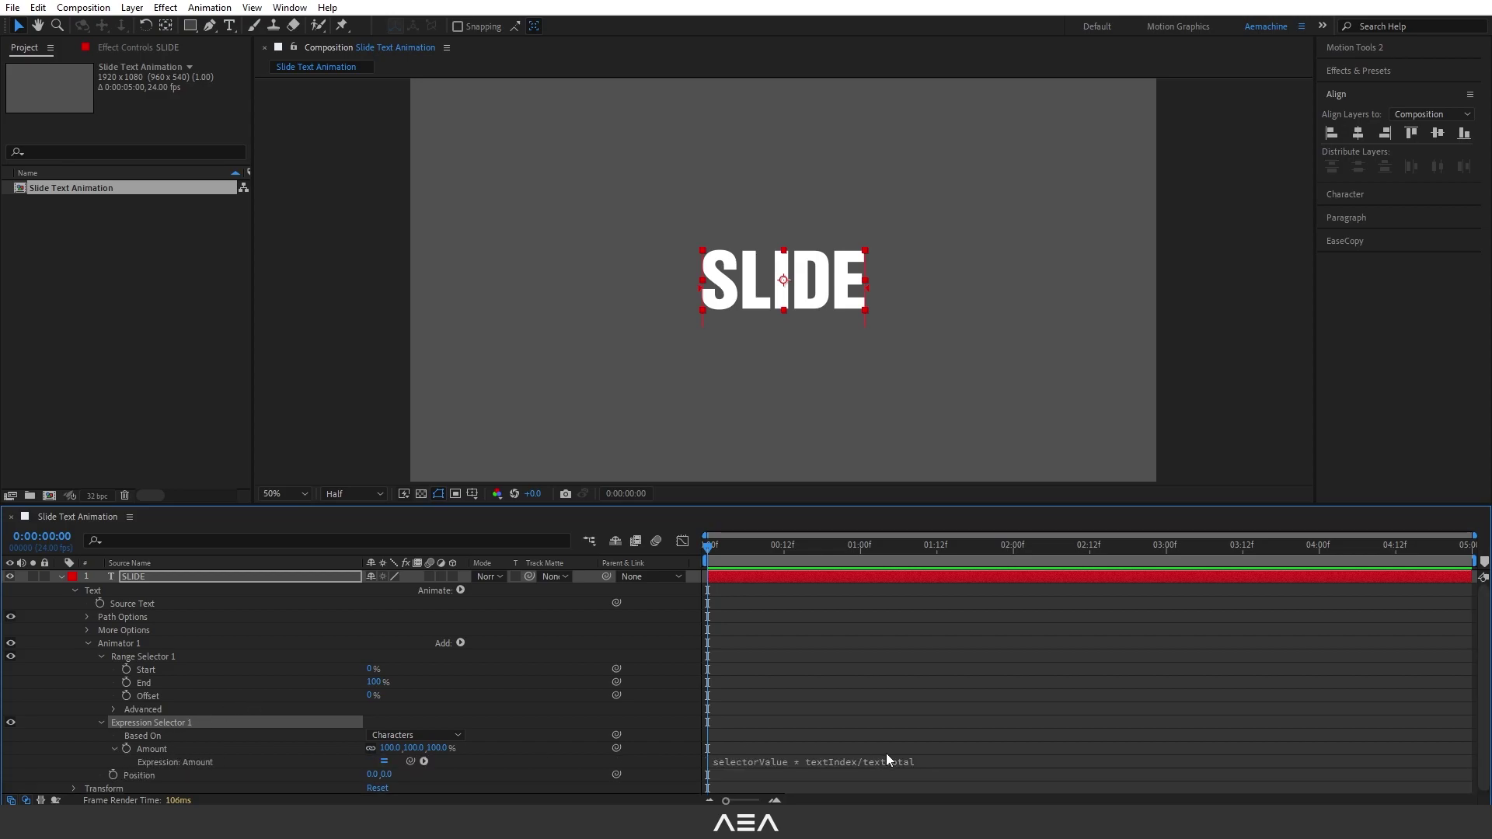
left_click(858, 763)
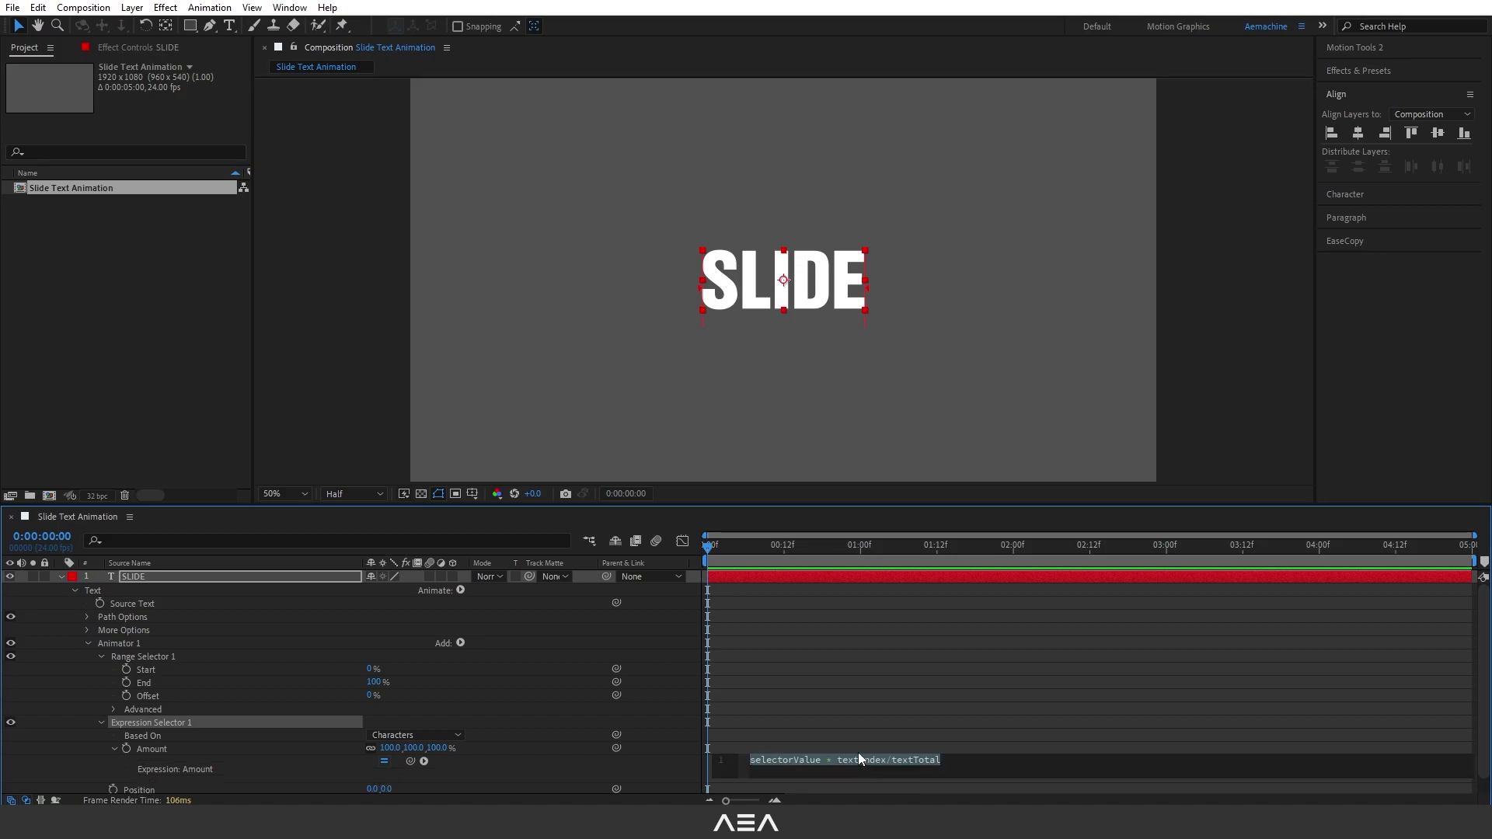
key("BackSpace")
left_click(799, 690)
- Copy the alternating-sign textIndex%2 code from Notepad and paste it as the Amount expression
key("alt+Tab")
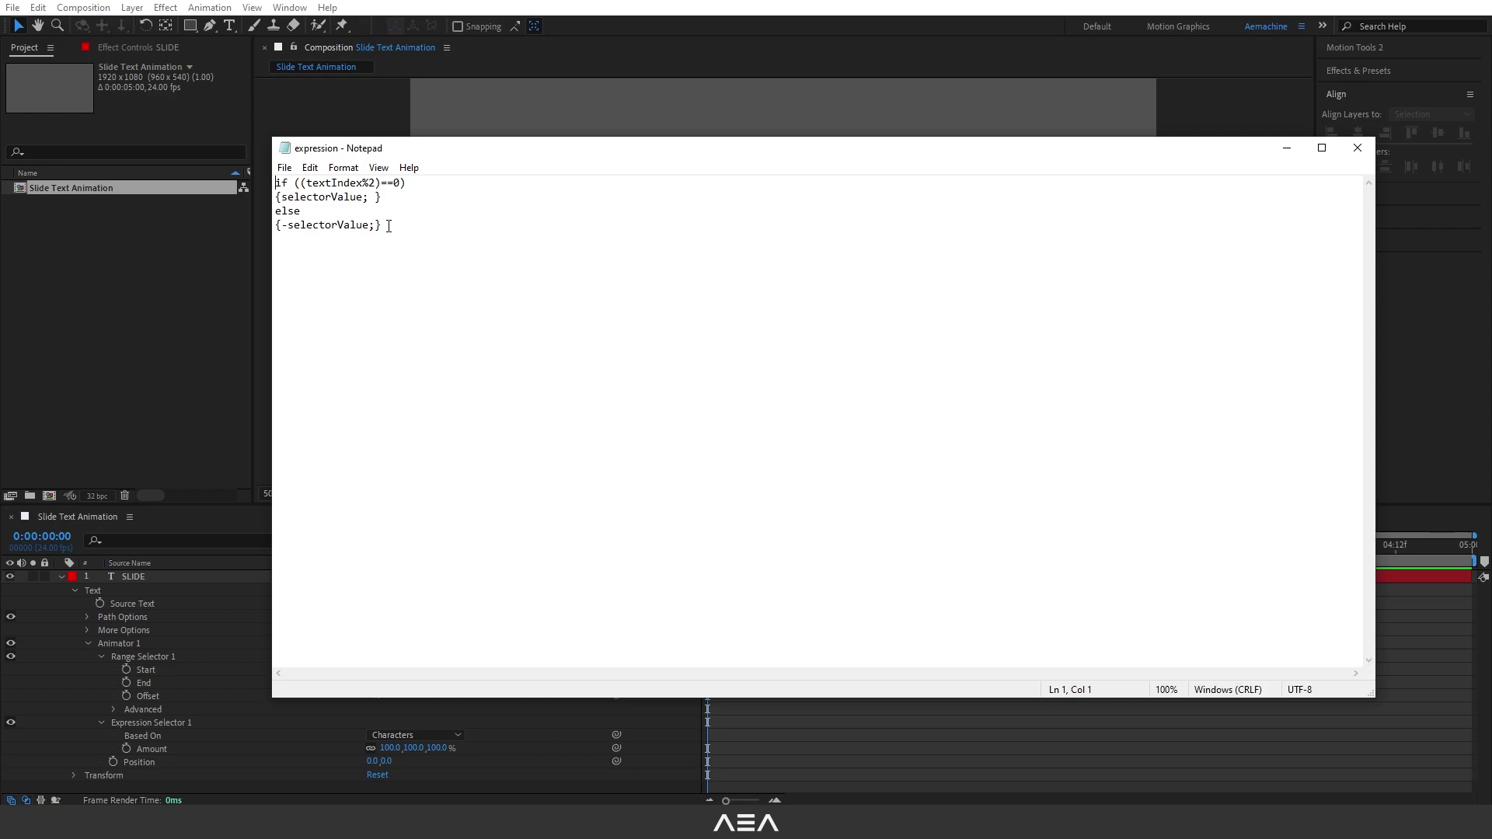
key("ctrl+a")
right_click(383, 185)
left_click(433, 240)
key("alt+Tab")
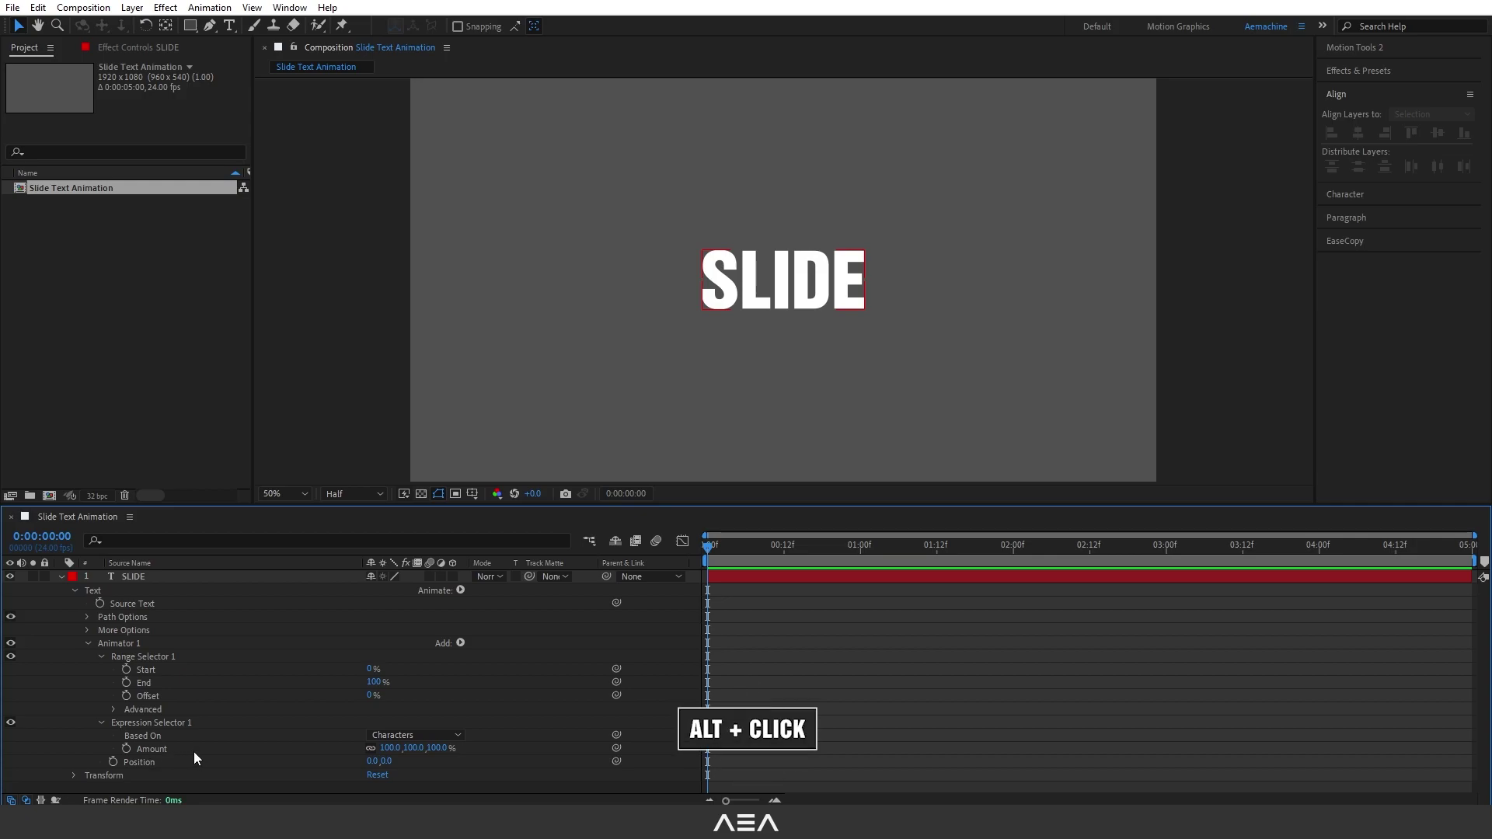
left_click(124, 749, "alt")
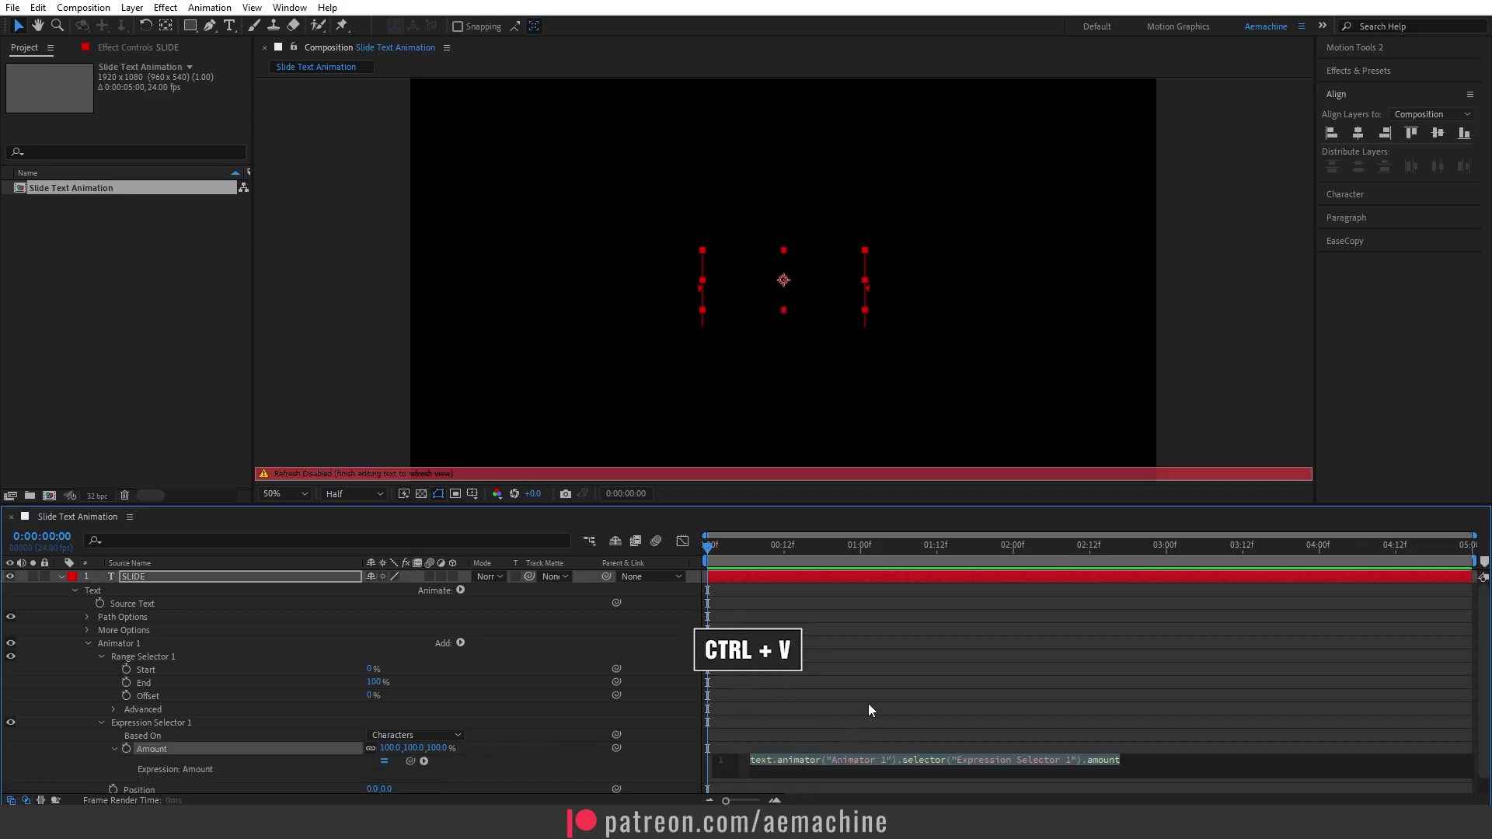
key("ctrl+v")
left_click(850, 683)
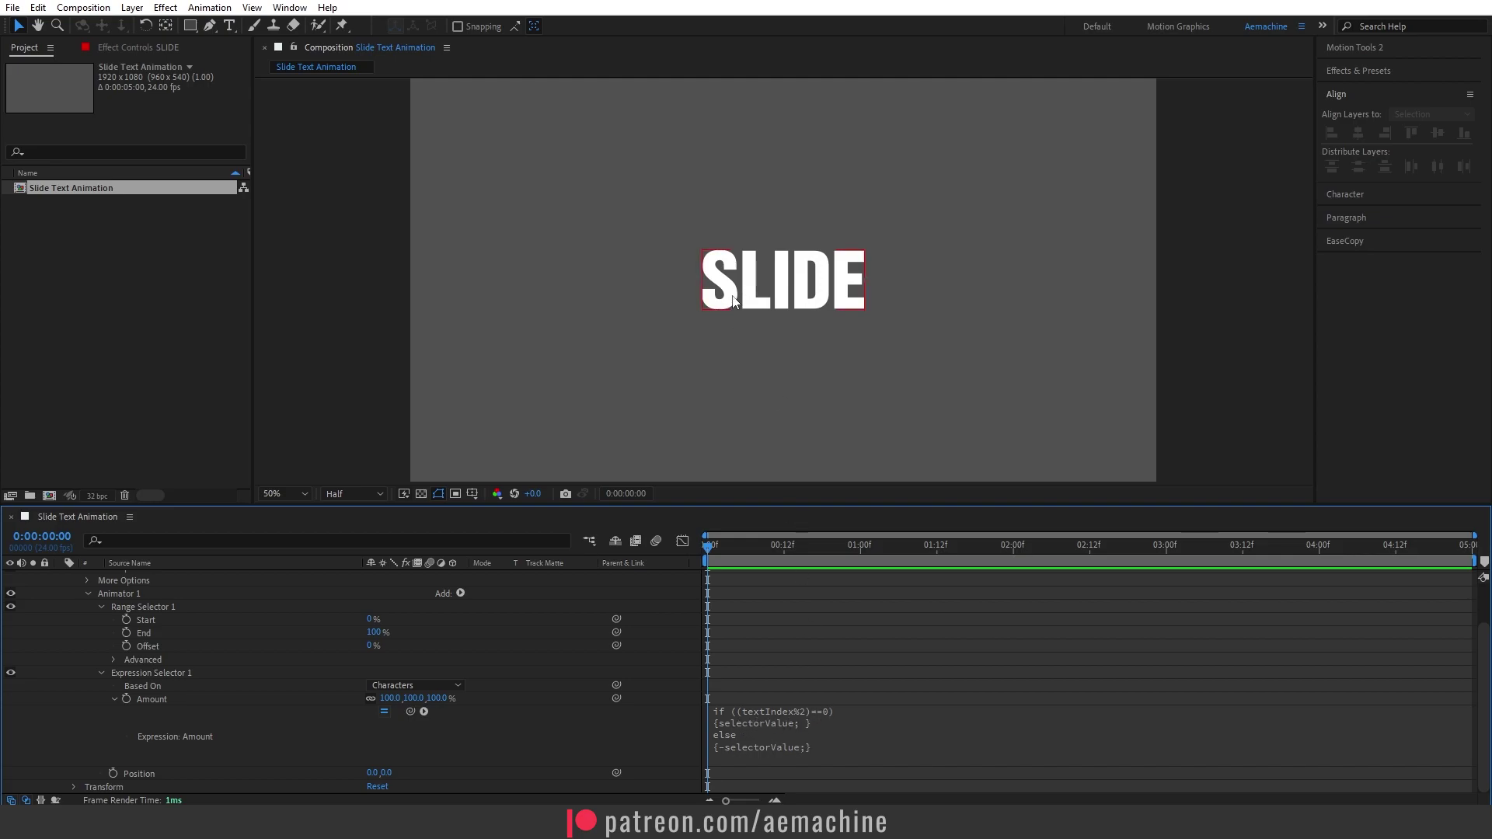
- Set Animator 1's Position Y to 300, pushing alternate letters up and down
left_click_drag(389, 779, 466, 773)
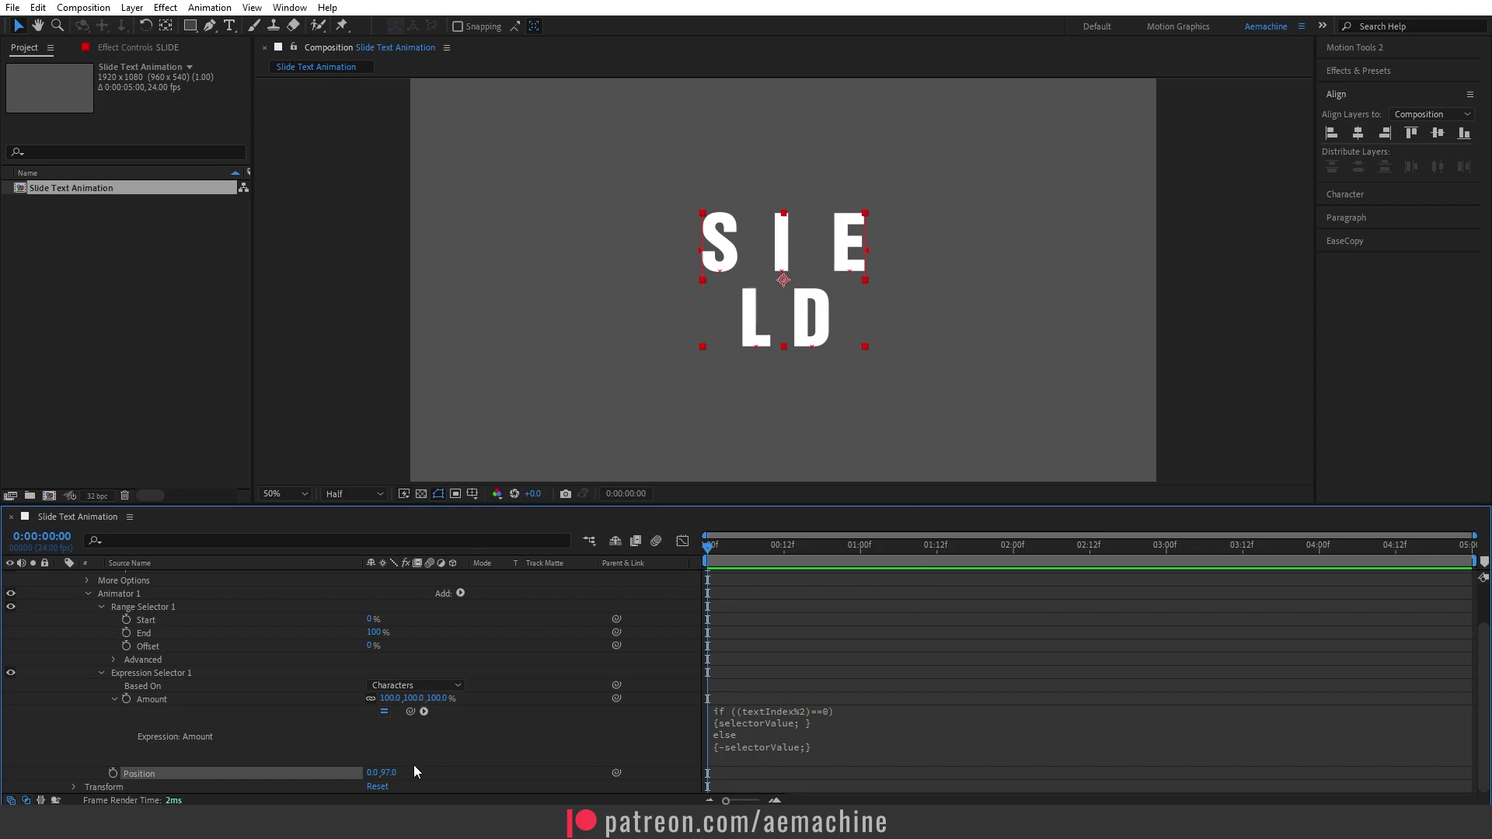
left_click(390, 774)
type("300")
key("Return")
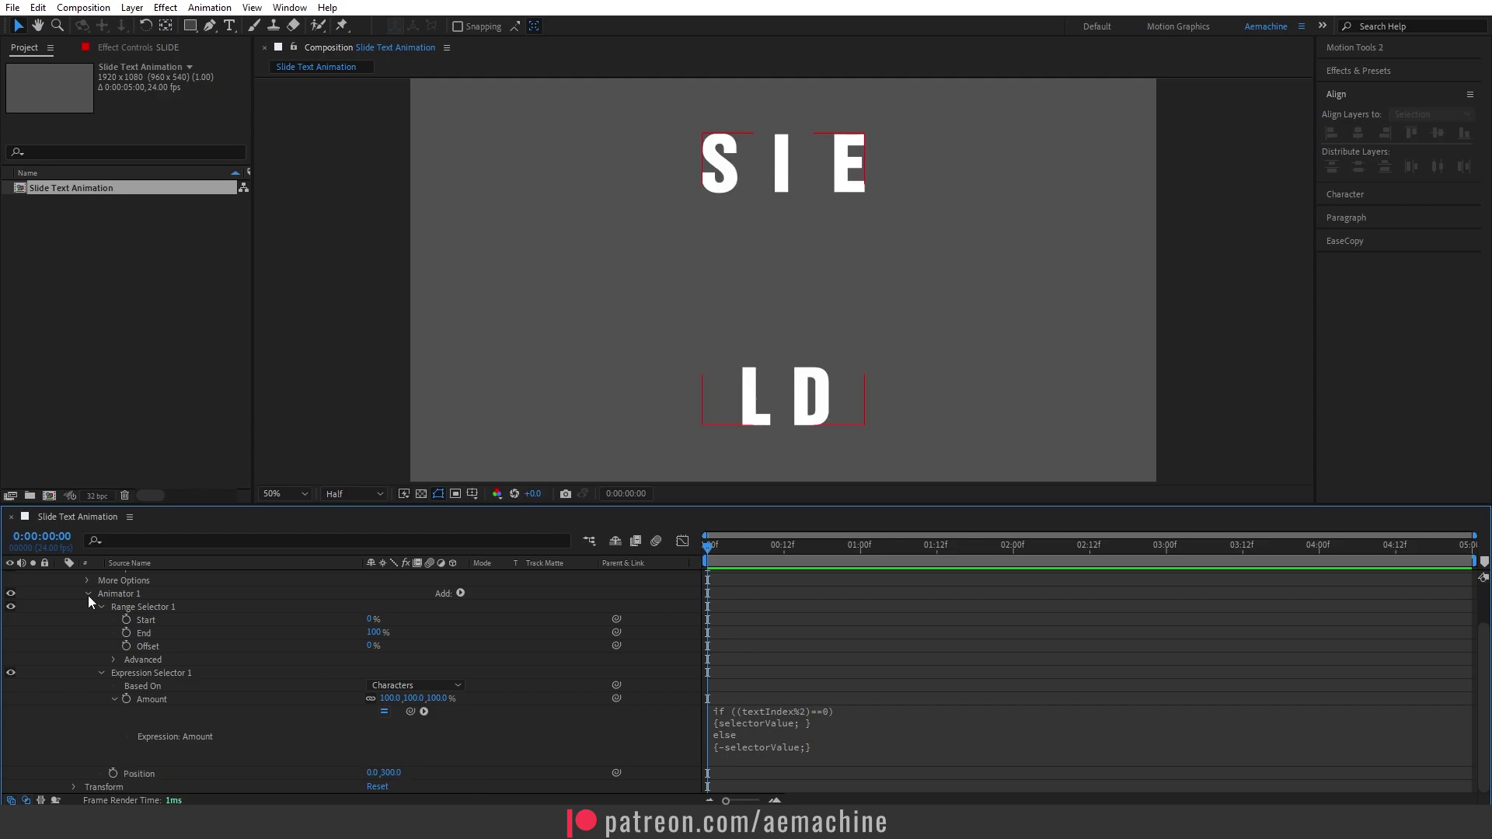
- Collapse and select Animator 1 to begin renaming it
left_click(87, 594)
left_click(134, 645)
key("Return")
- Name the animator 'Slide On' and duplicate it as 'Slide Out'
type("Slide On")
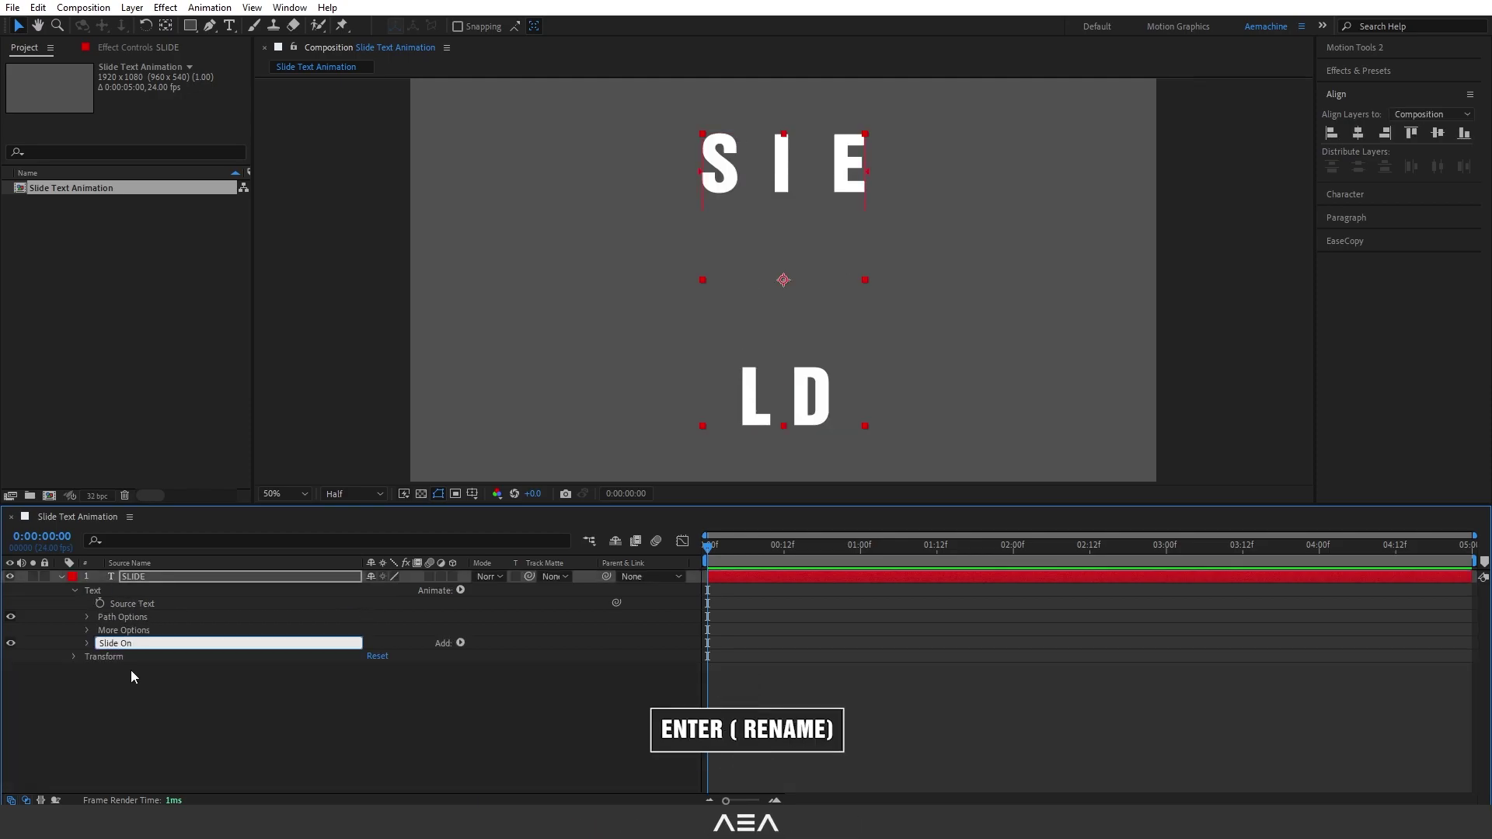
key("Return")
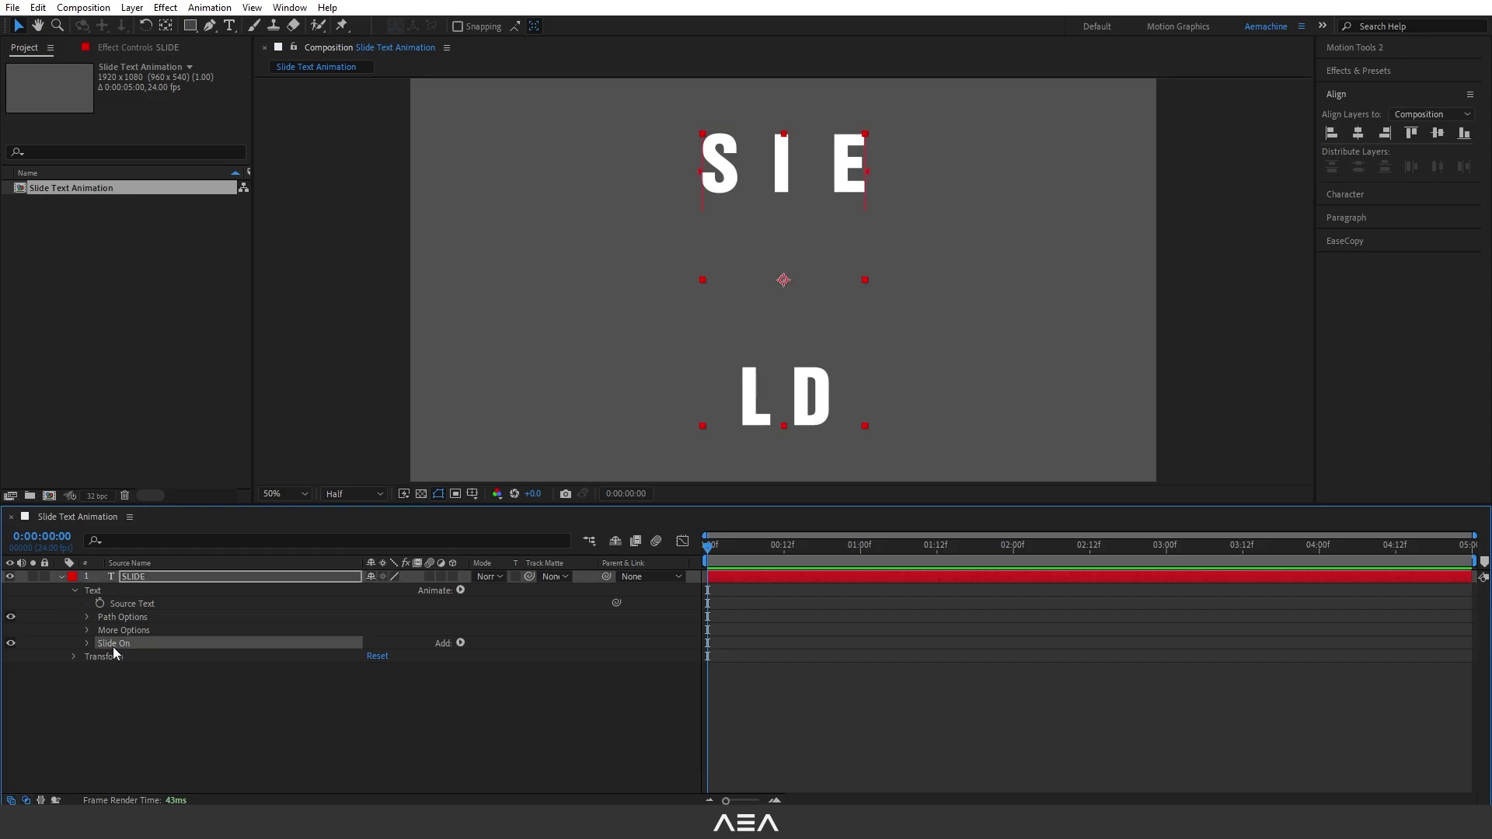
key("ctrl+d")
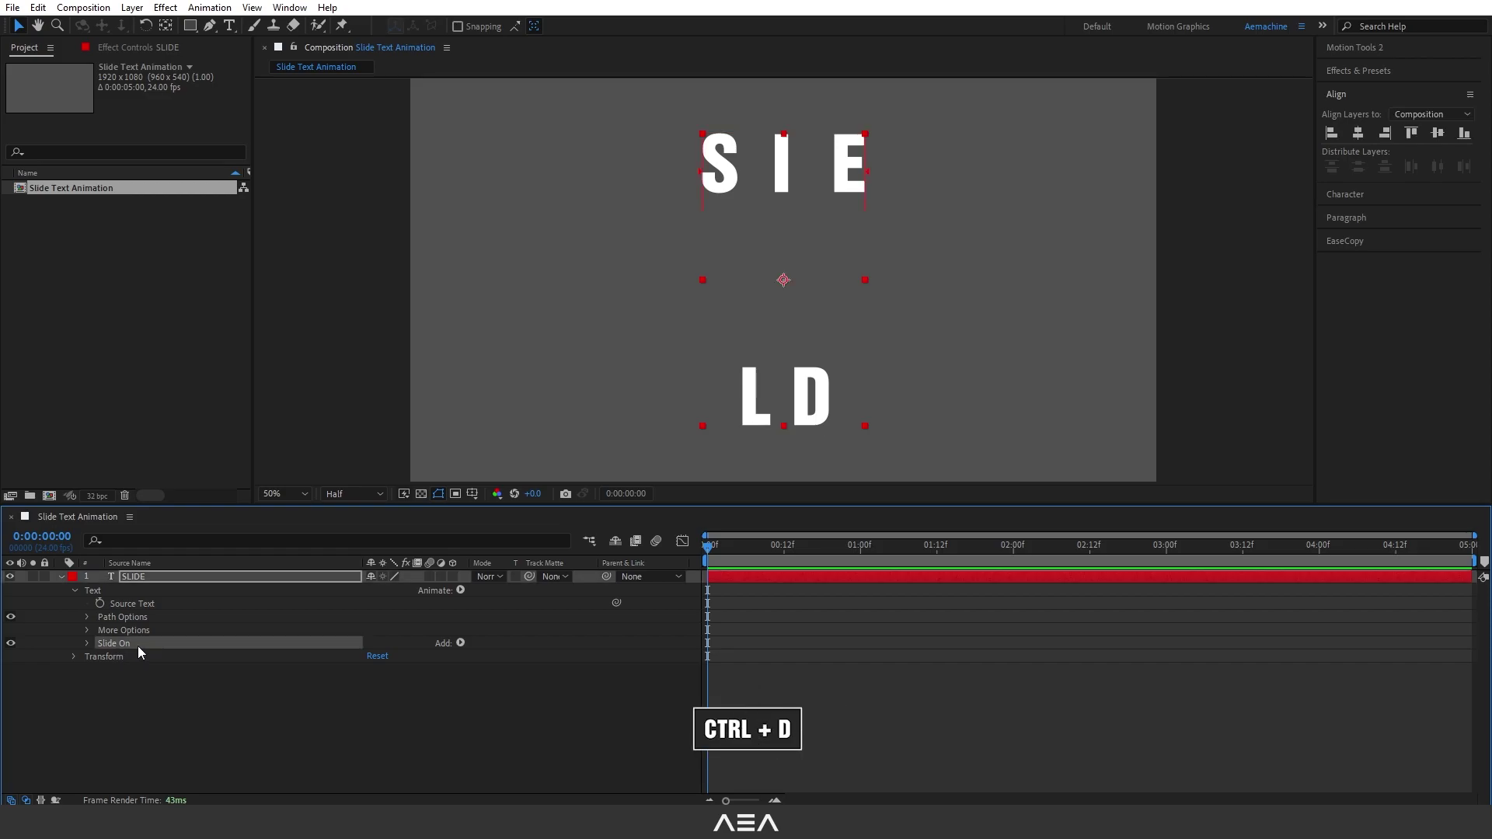
key("ctrl+d")
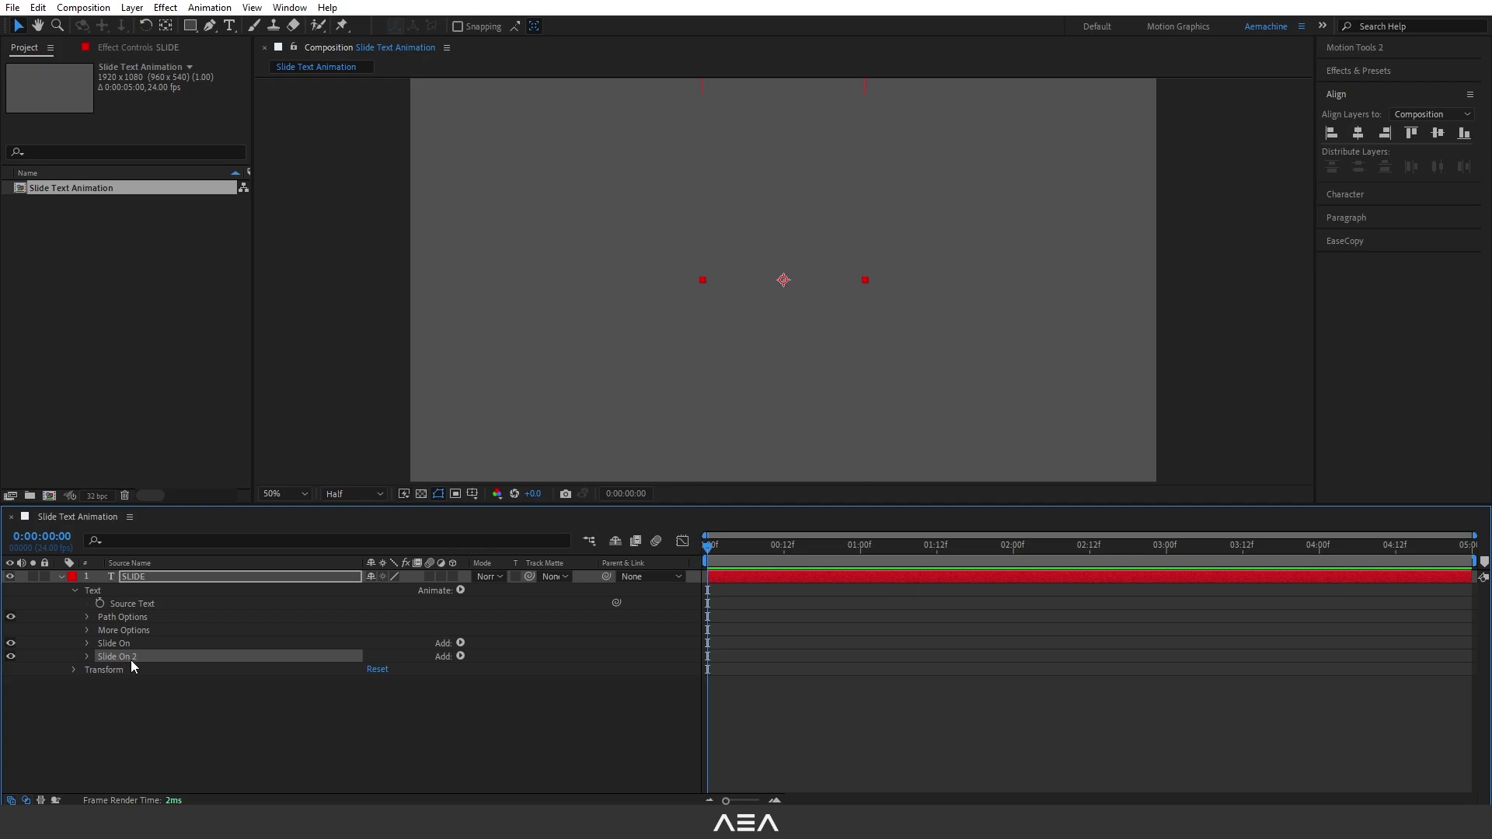
key("Return")
type("Slide Out")
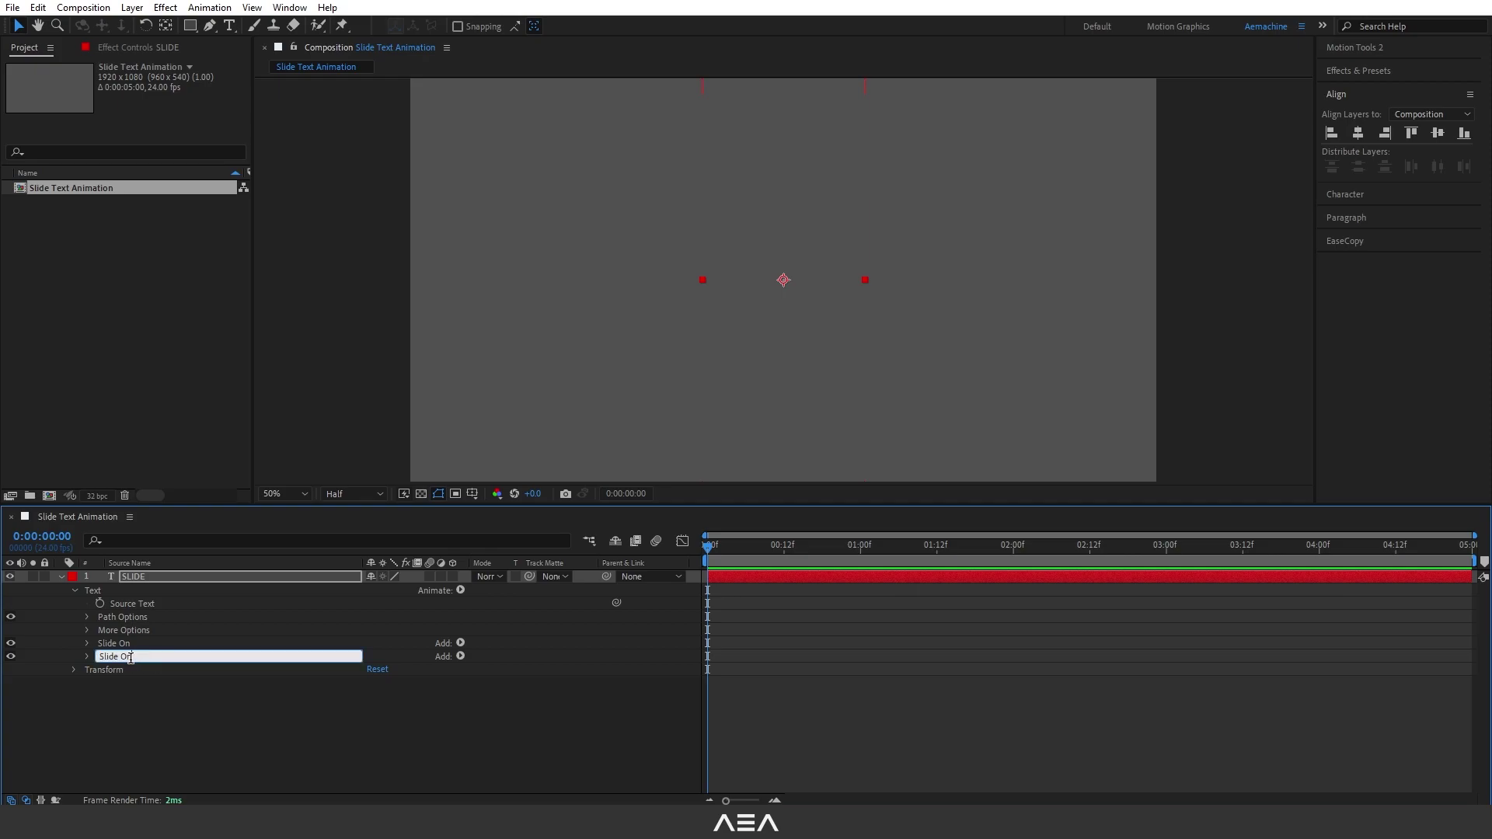
left_click(87, 658)
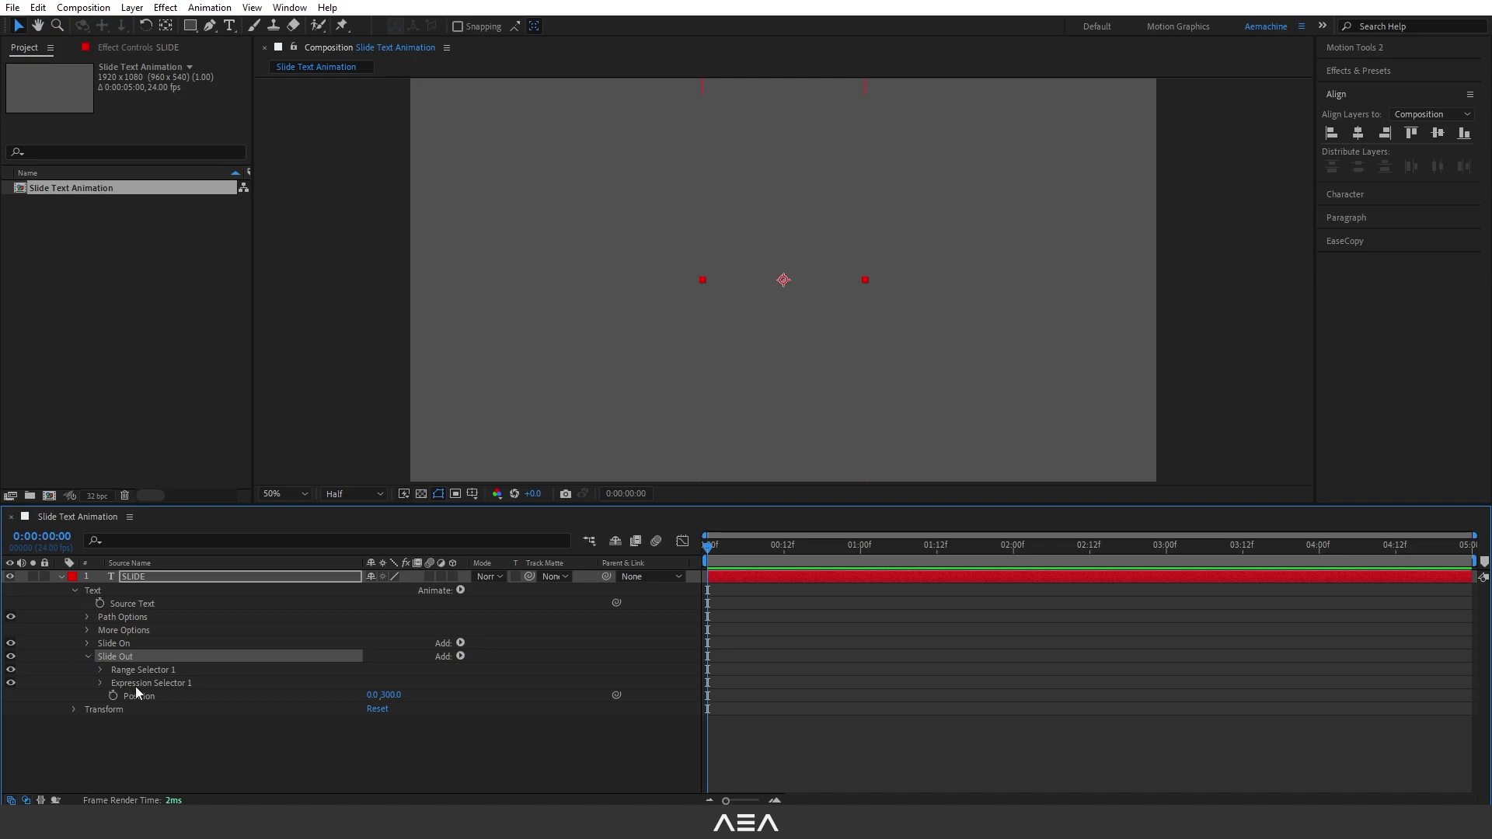
- Set Slide Out's Position Y to -300
left_click(392, 698)
type("-300")
key("Return")
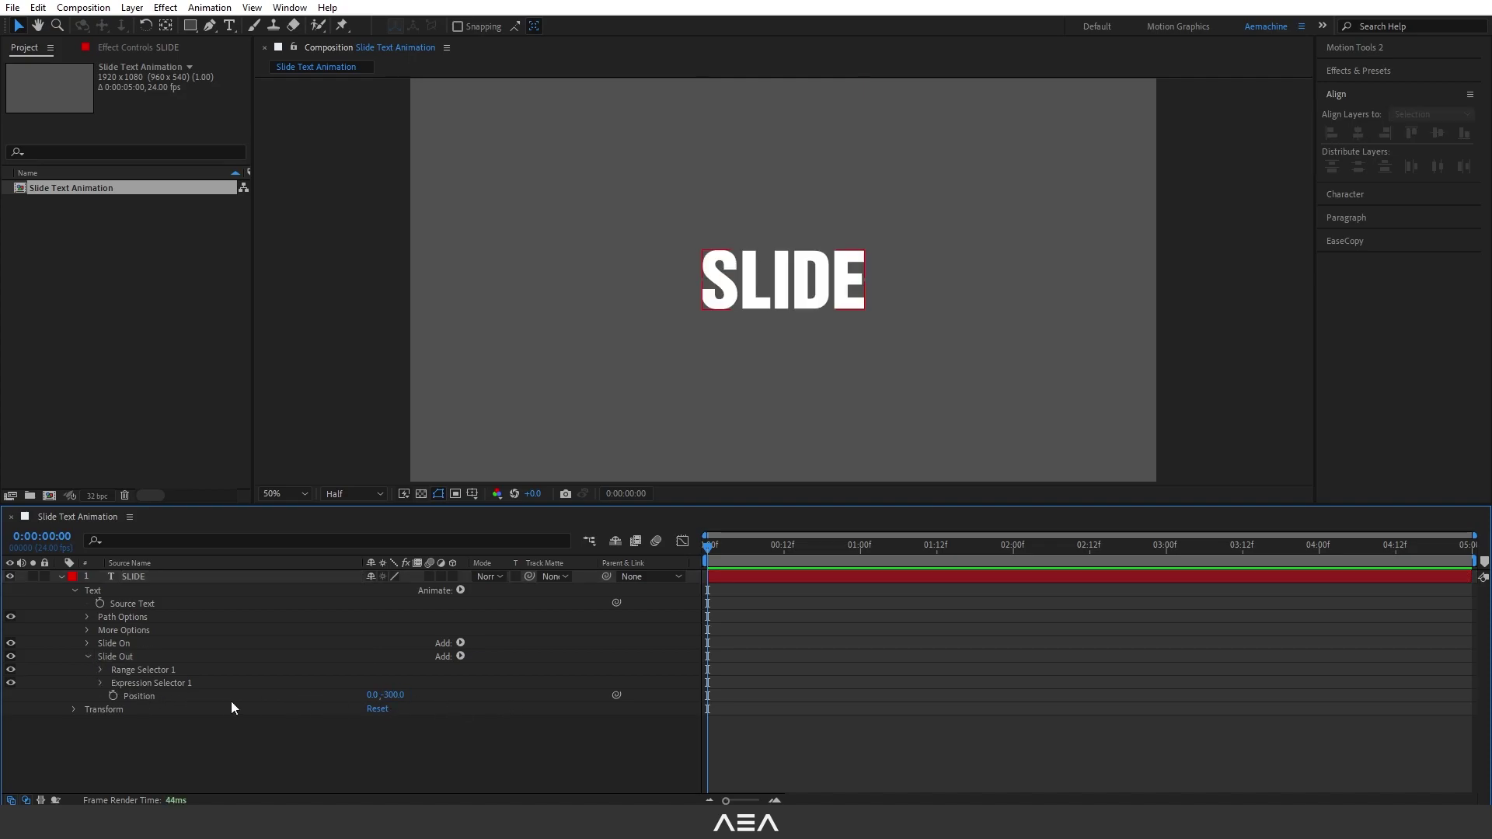
left_click(100, 671)
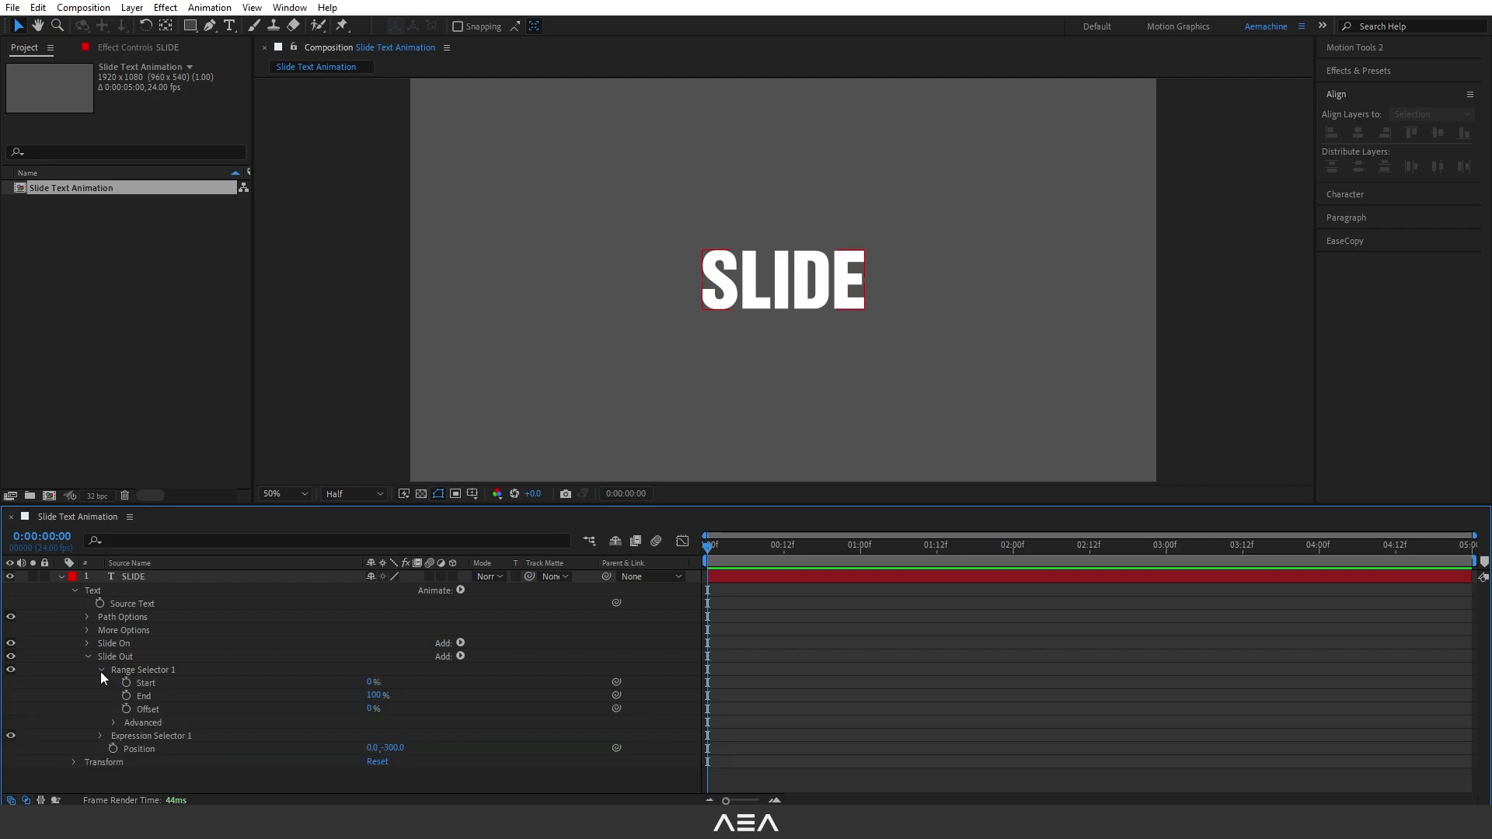
- Give Slide Out's range selector a Ramp Down shape, Ease High 100% and Offset -100%
left_click(112, 723)
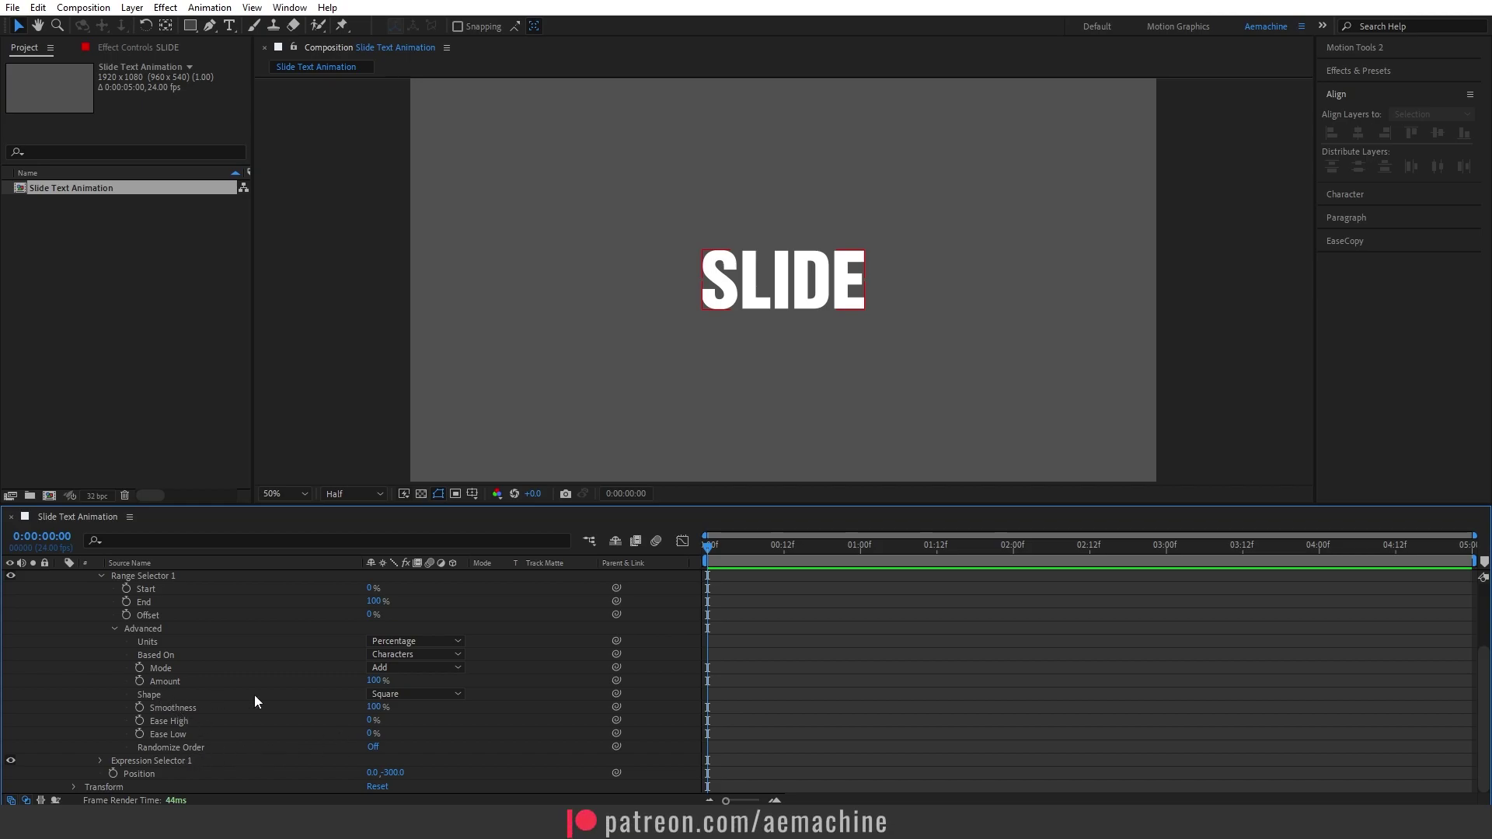
left_click(404, 695)
left_click(419, 745)
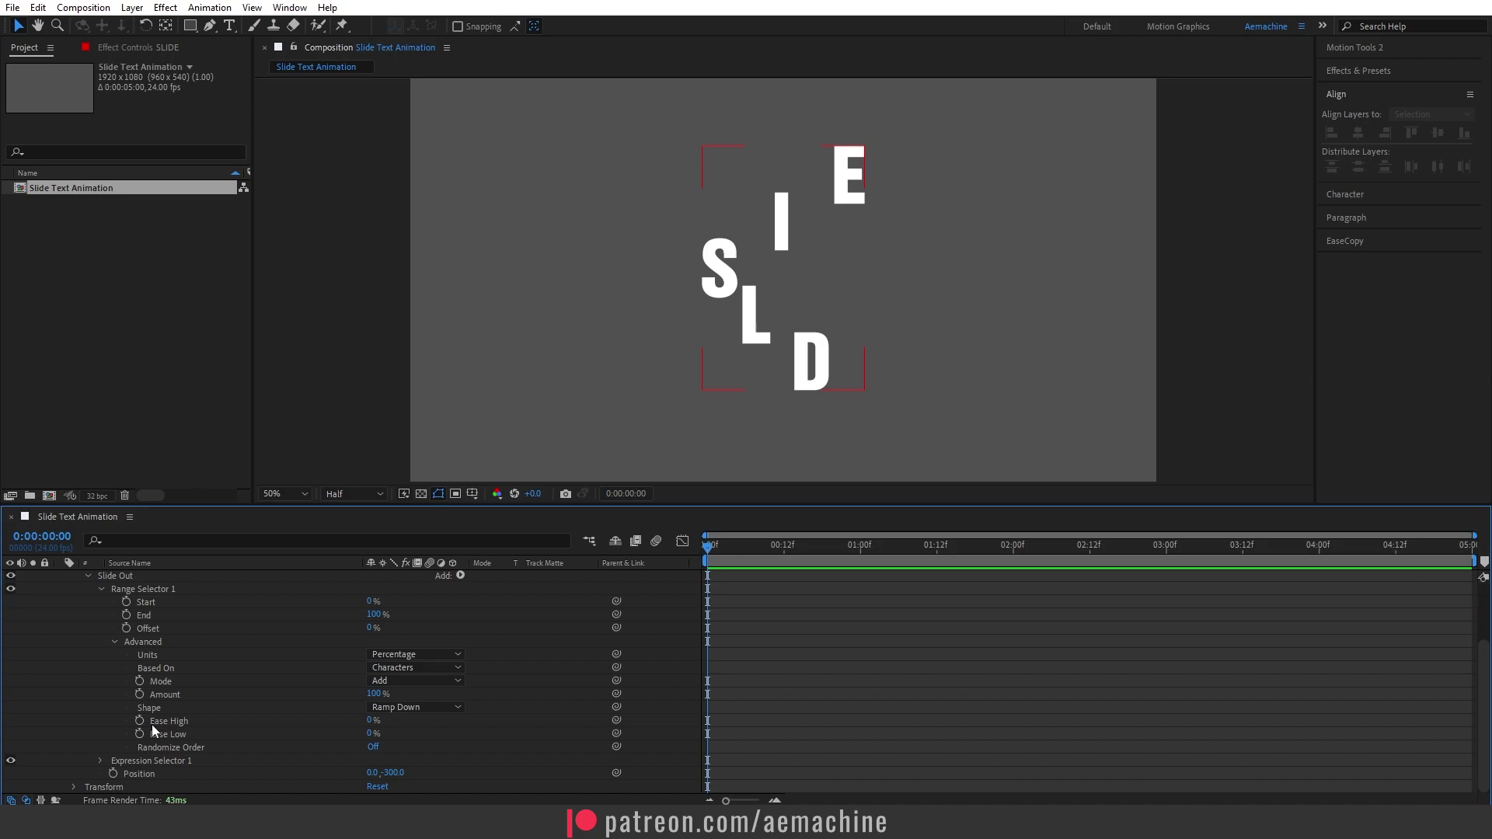
left_click(370, 720)
type("100")
key("Return")
key("space")
key("space")
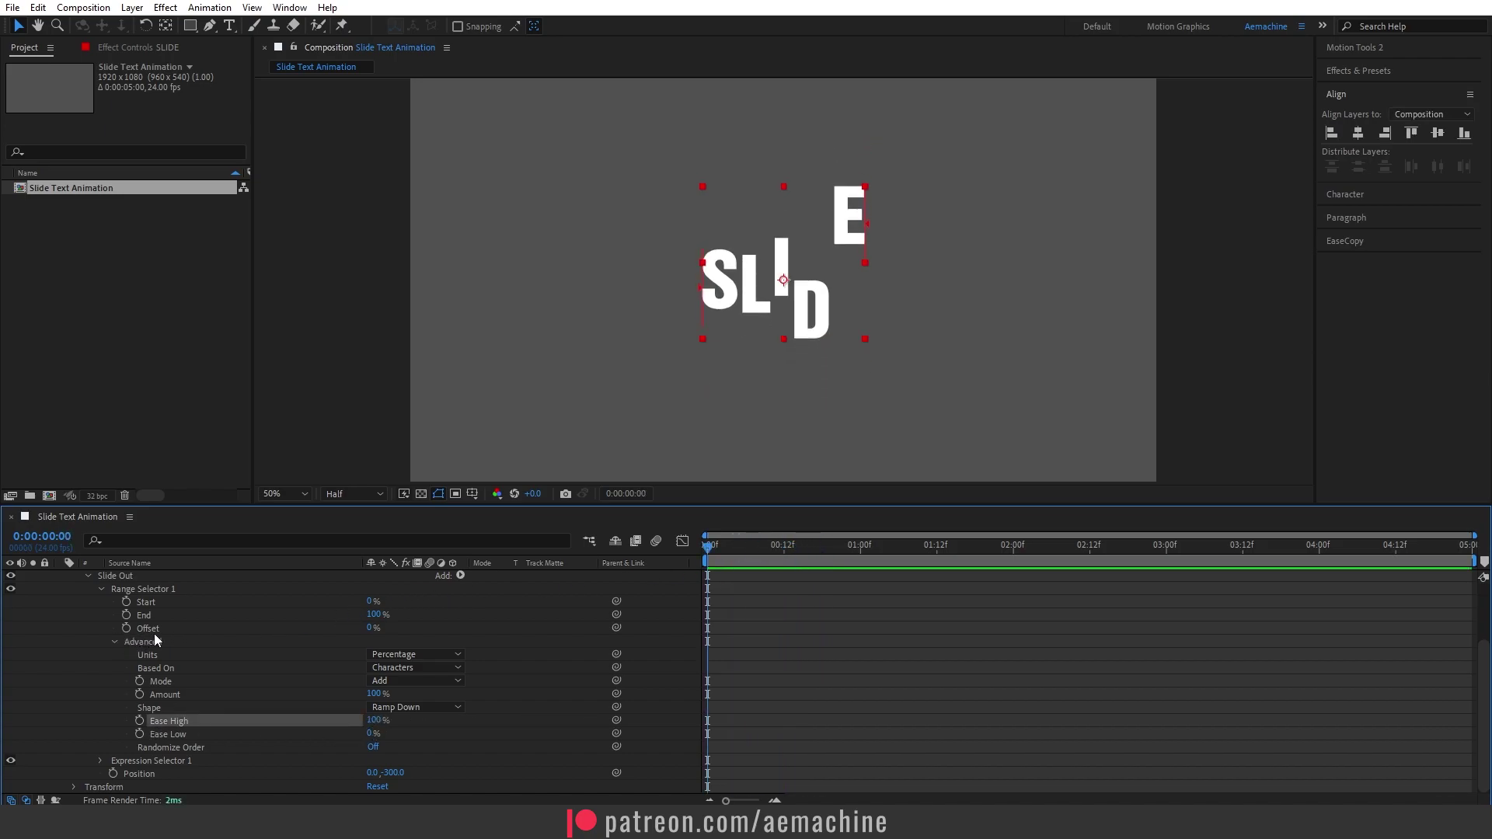
left_click_drag(371, 628, 131, 638)
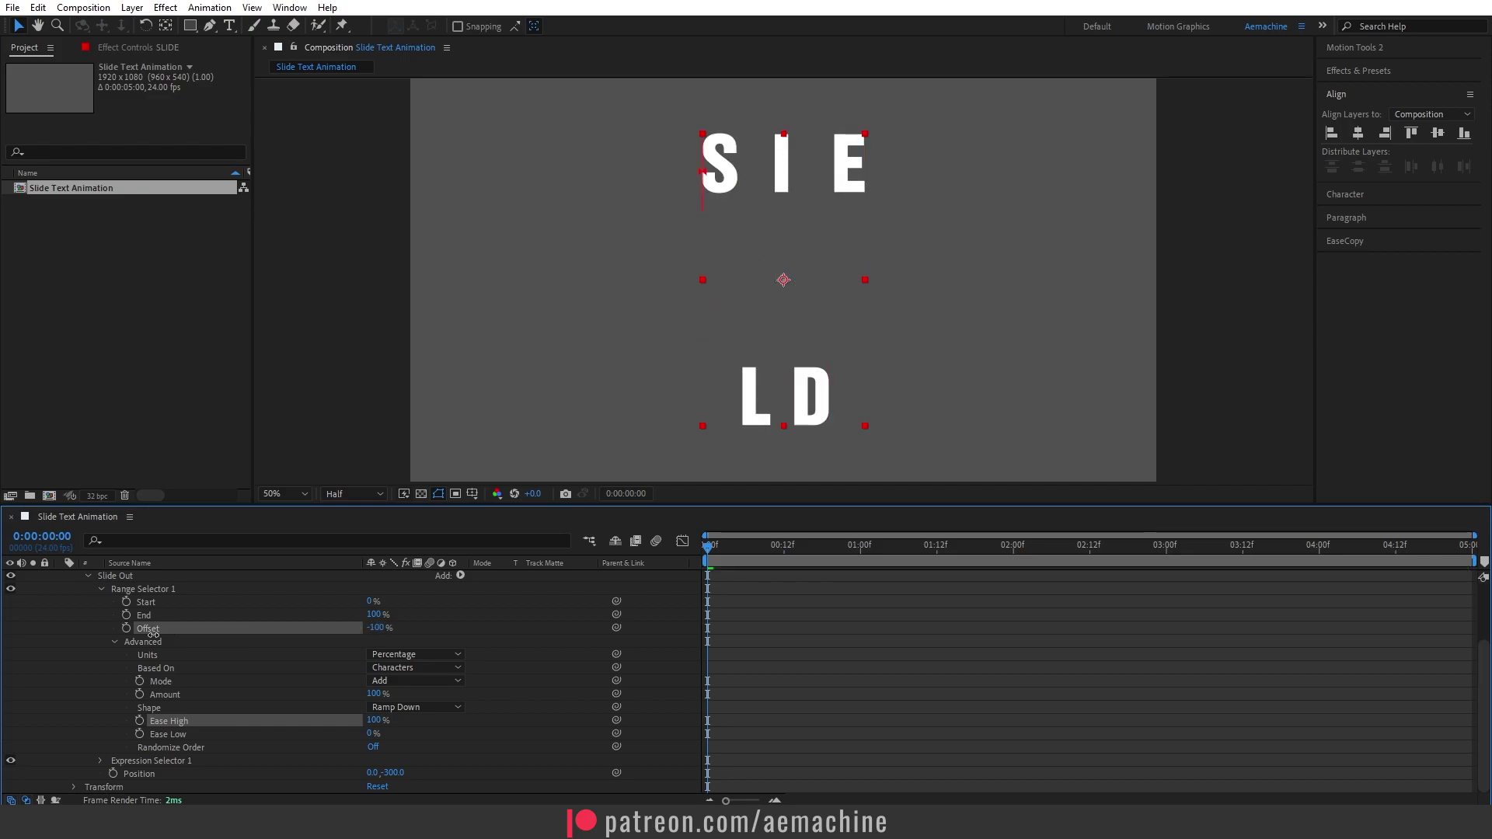
- Keyframe Offset from -100% at 0:00 to 100% at 1:00, end the work area at 2:00, and ease both keys
left_click(127, 628)
left_click_drag(769, 558, 861, 564)
left_click_drag(376, 628, 910, 635)
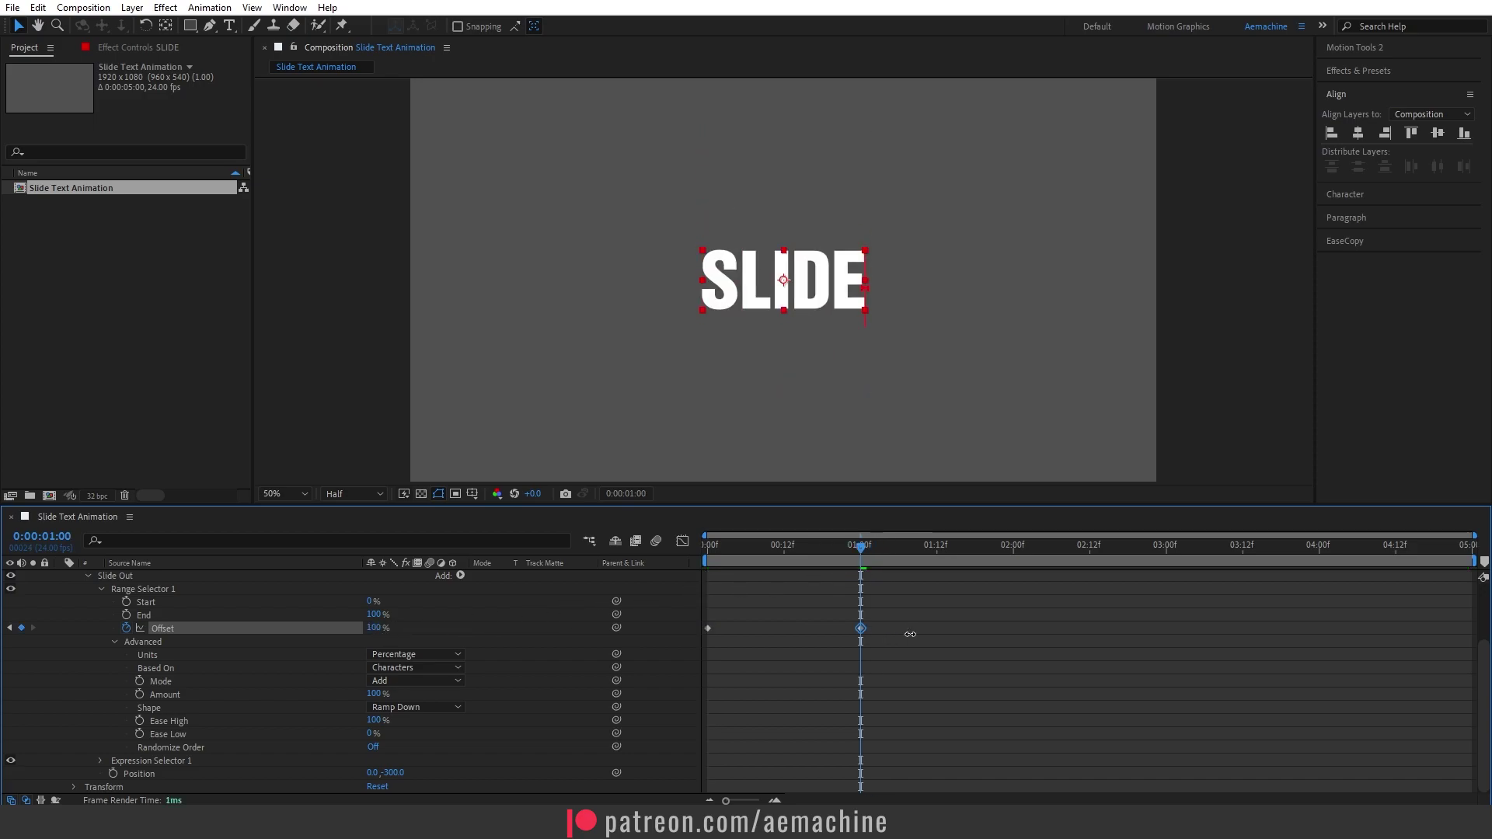
left_click_drag(871, 552, 1014, 566)
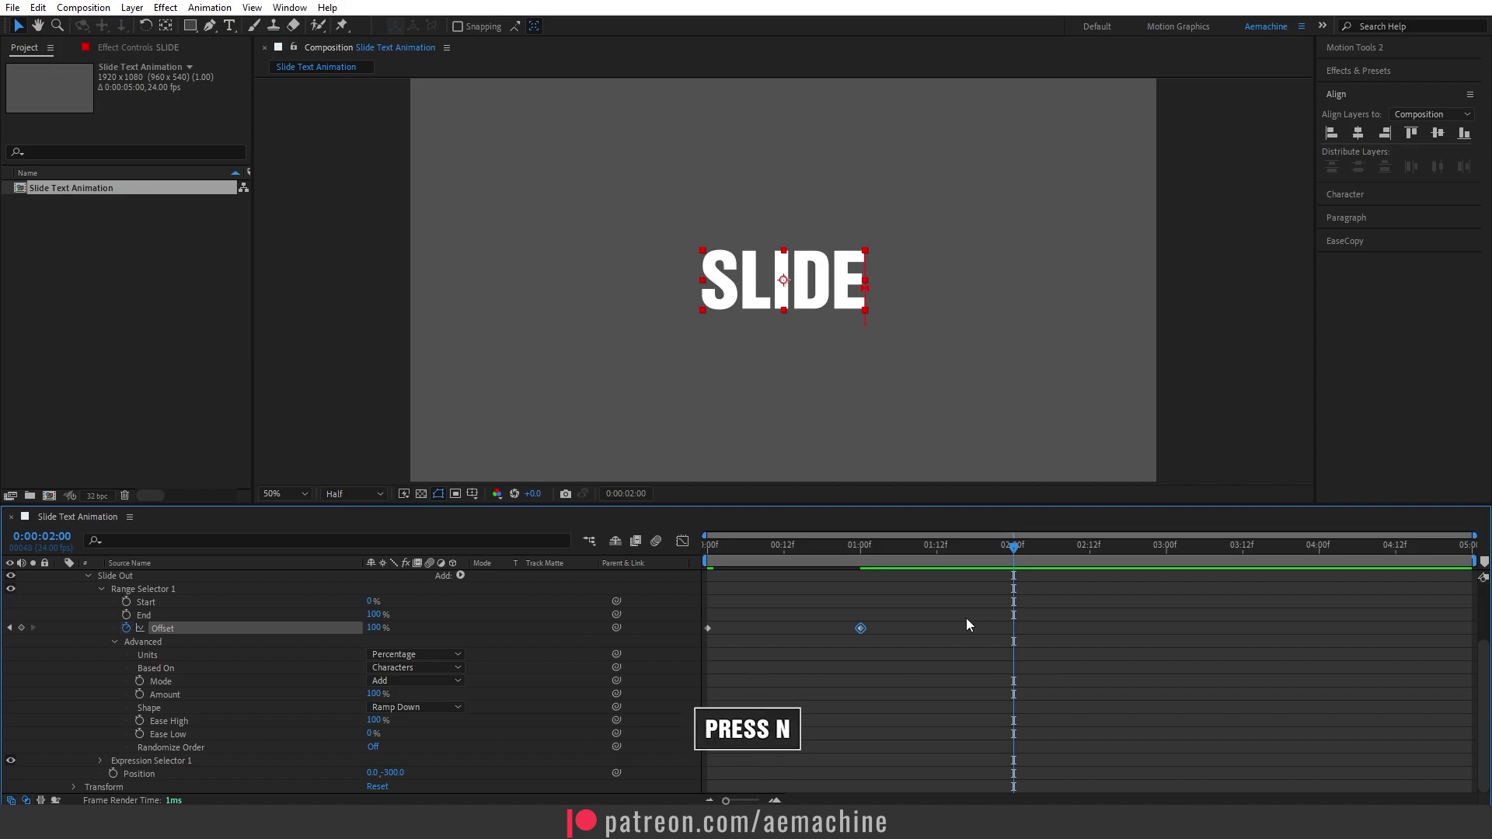
key("n")
left_click_drag(985, 611, 600, 651)
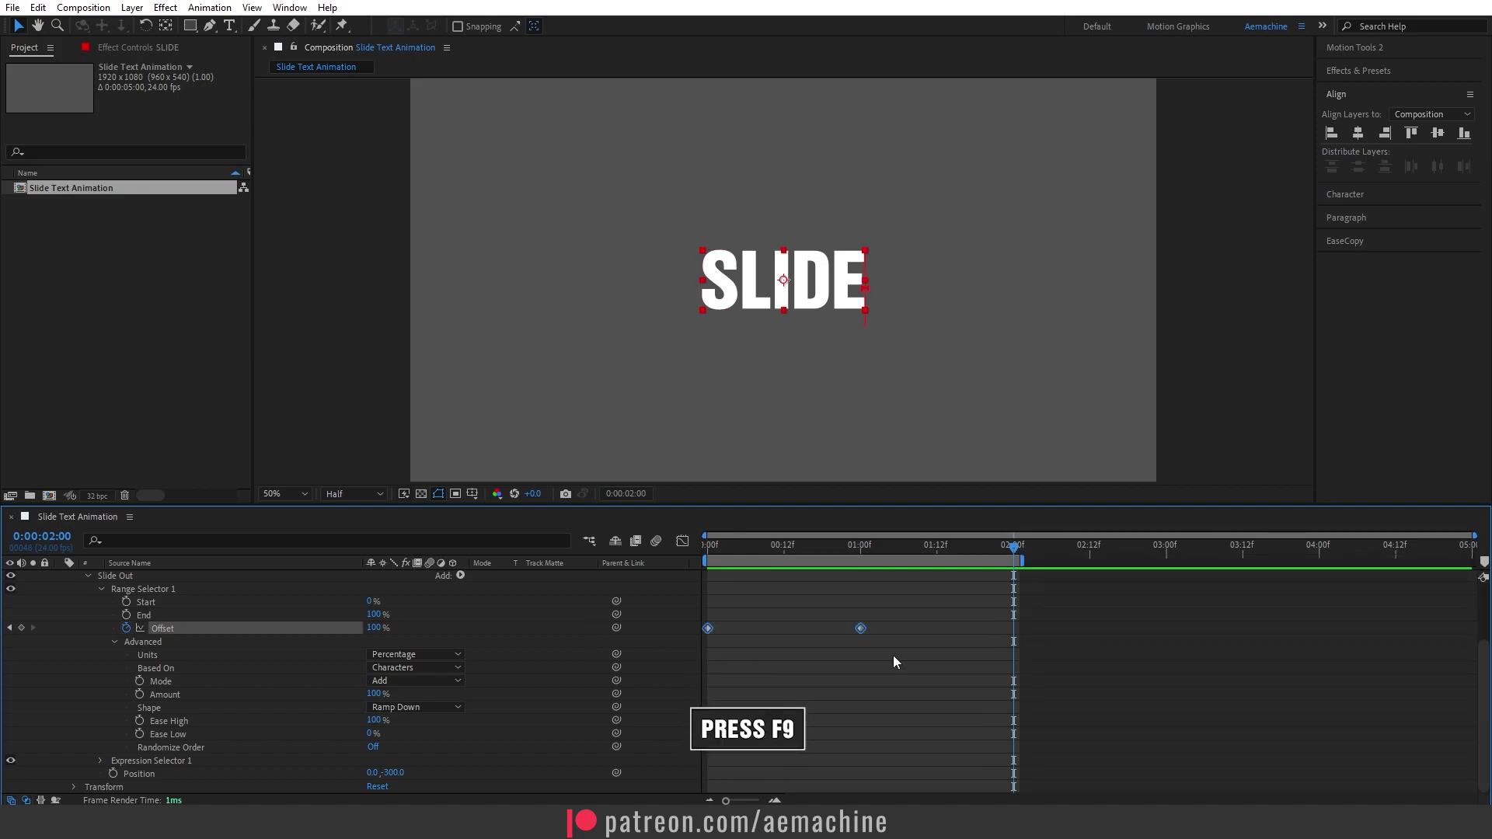
key("F9")
- Preview the slide animation and check the letters partway through
left_click(722, 548)
key("space")
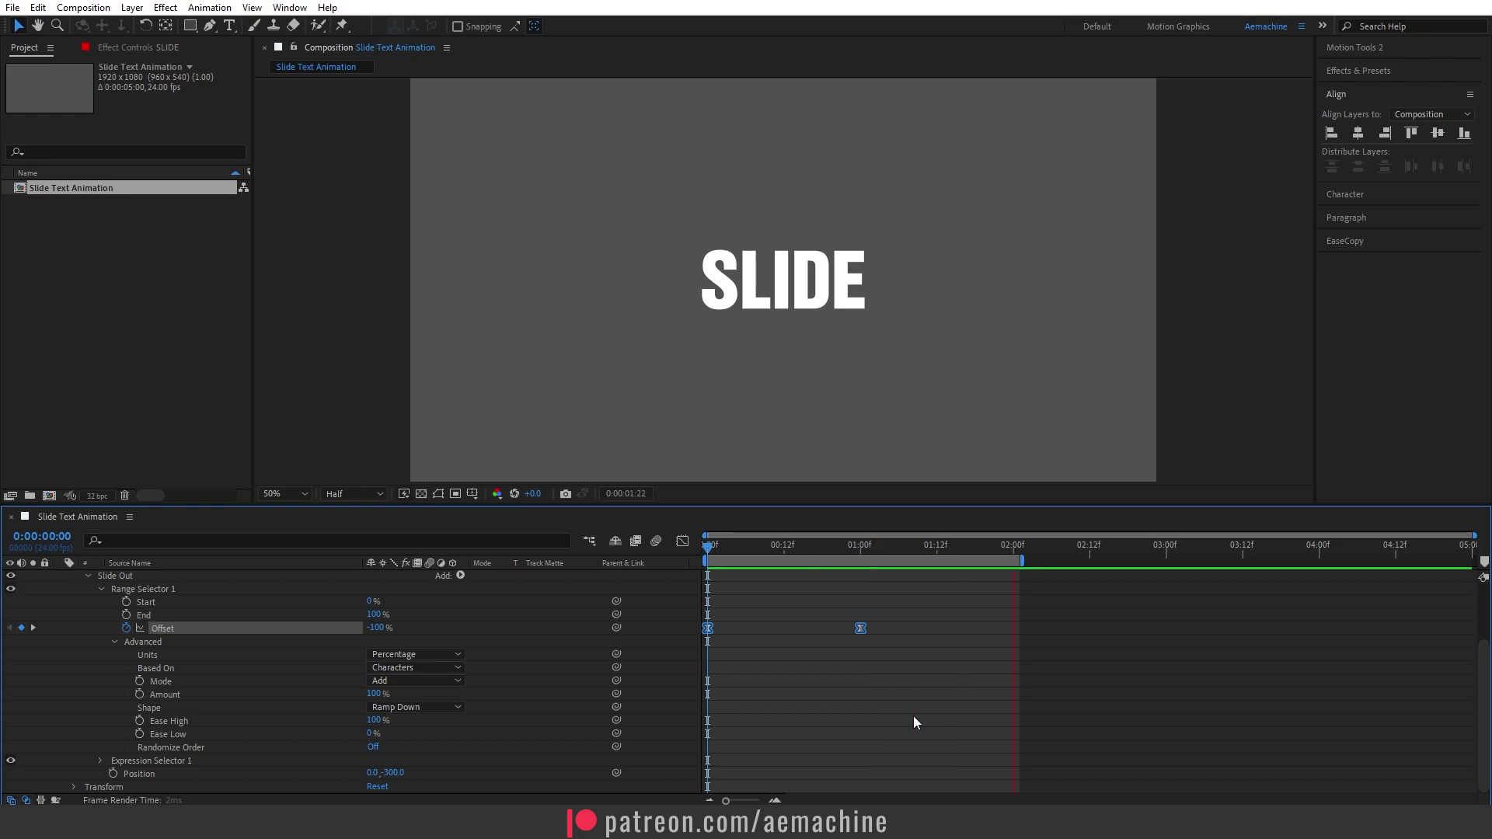
key("space")
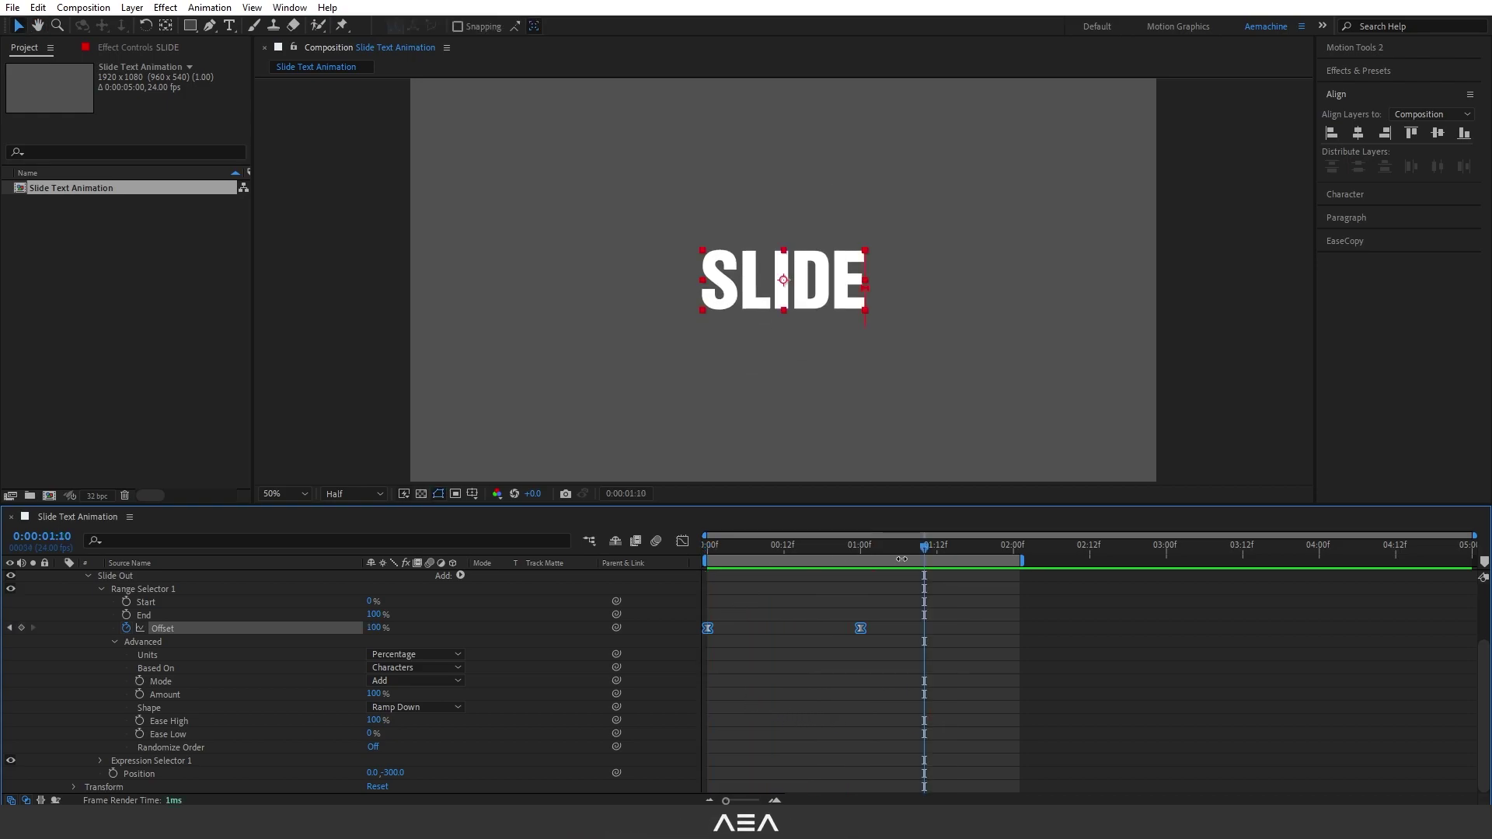
left_click_drag(899, 542, 771, 579)
scroll(101, 622, "up", 1)
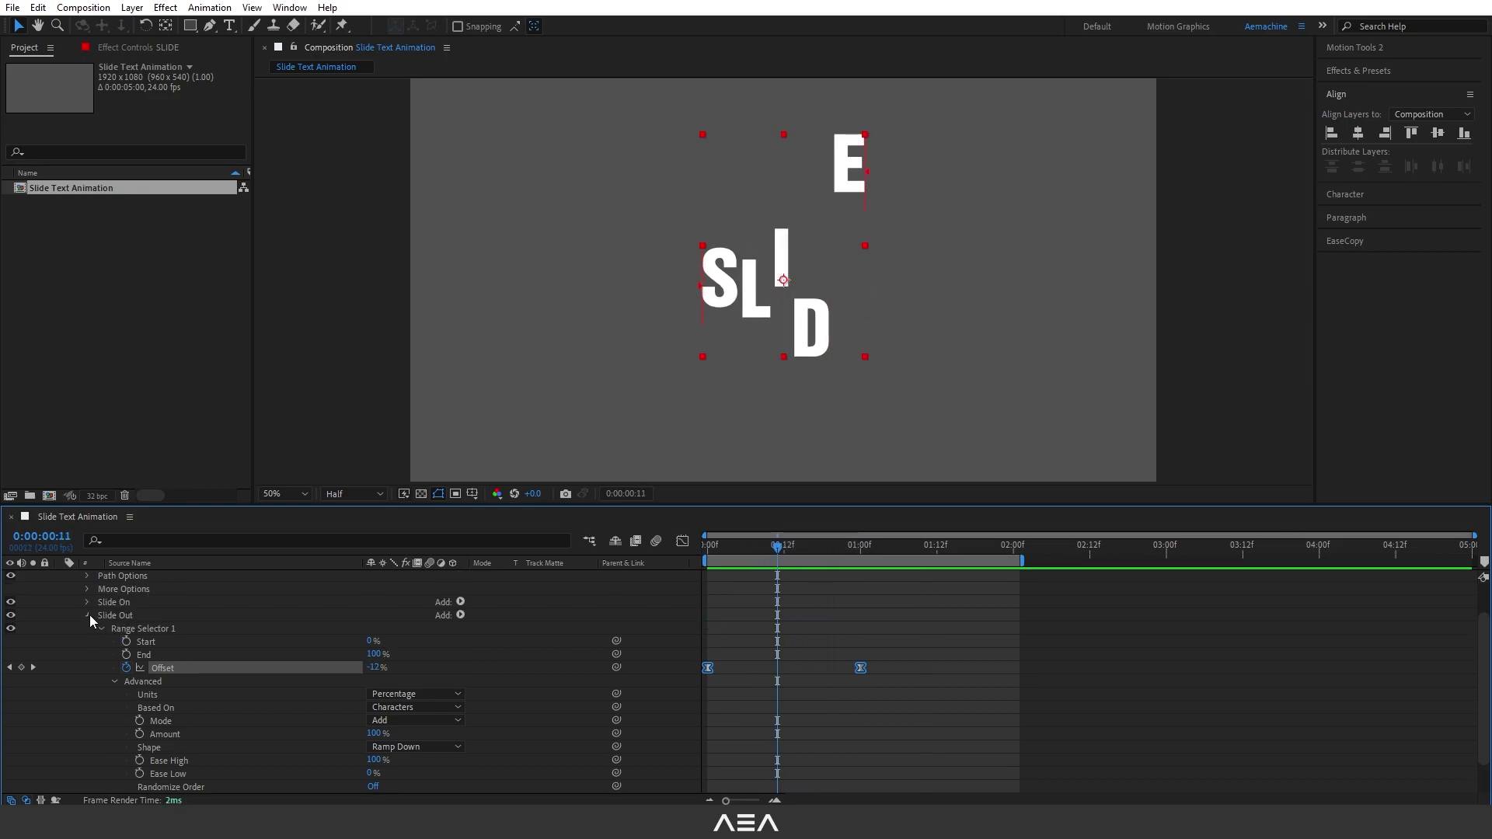
left_click(86, 615)
- Add an Opacity animator to the text with Opacity set to 0%
left_click(91, 592)
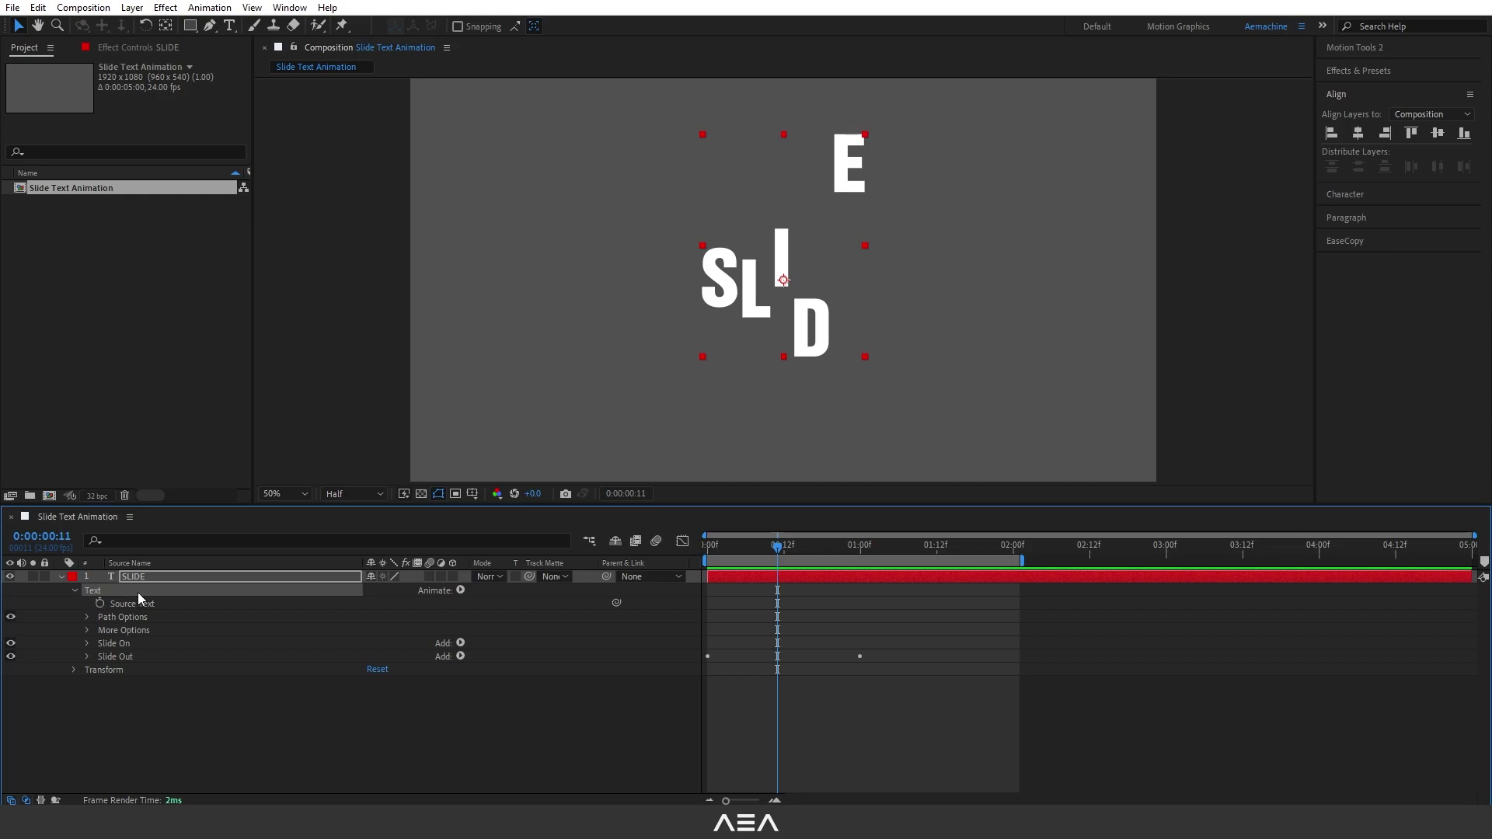
left_click(460, 590)
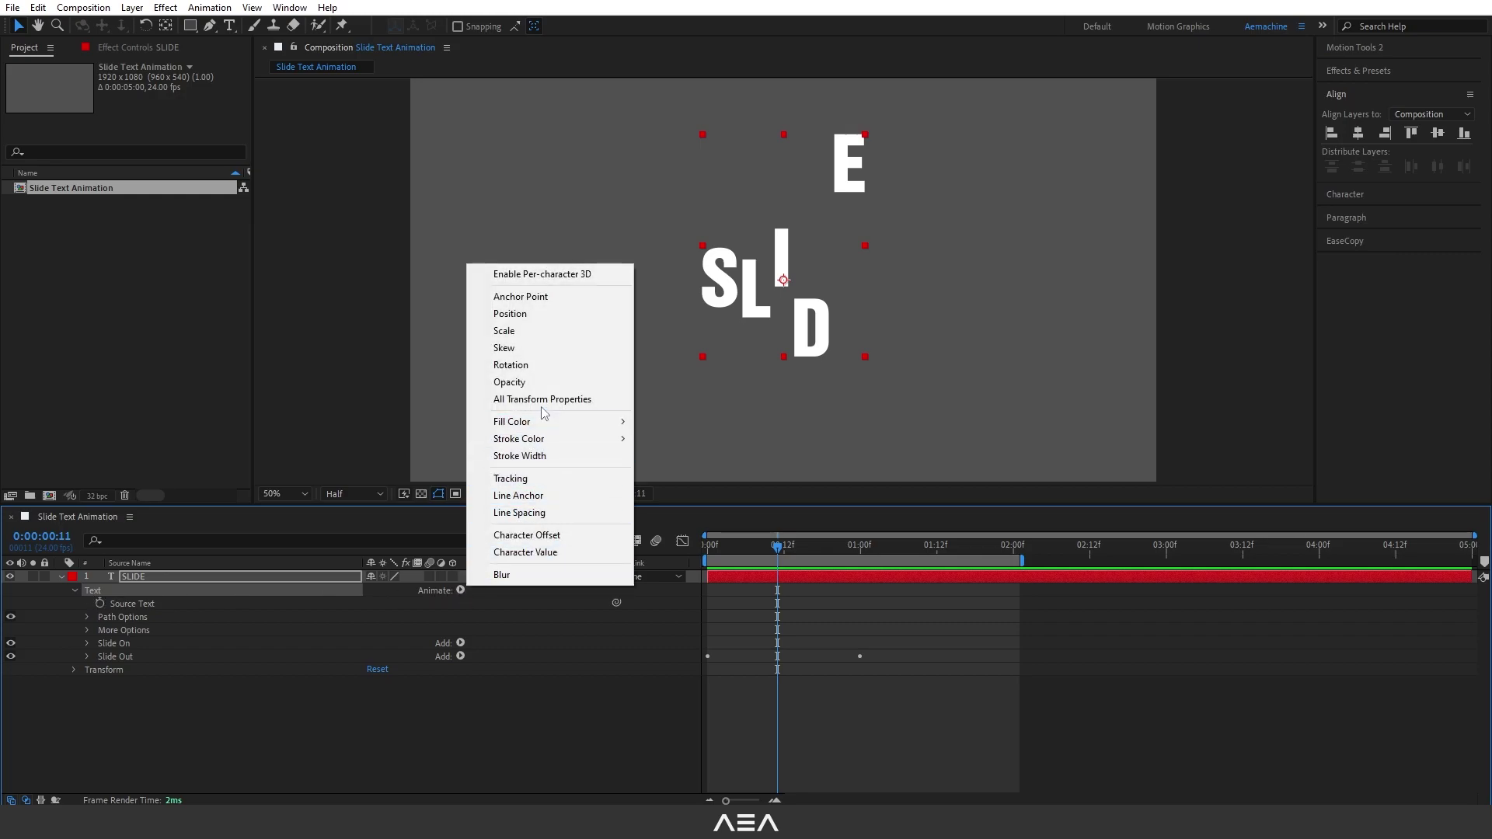
left_click(542, 385)
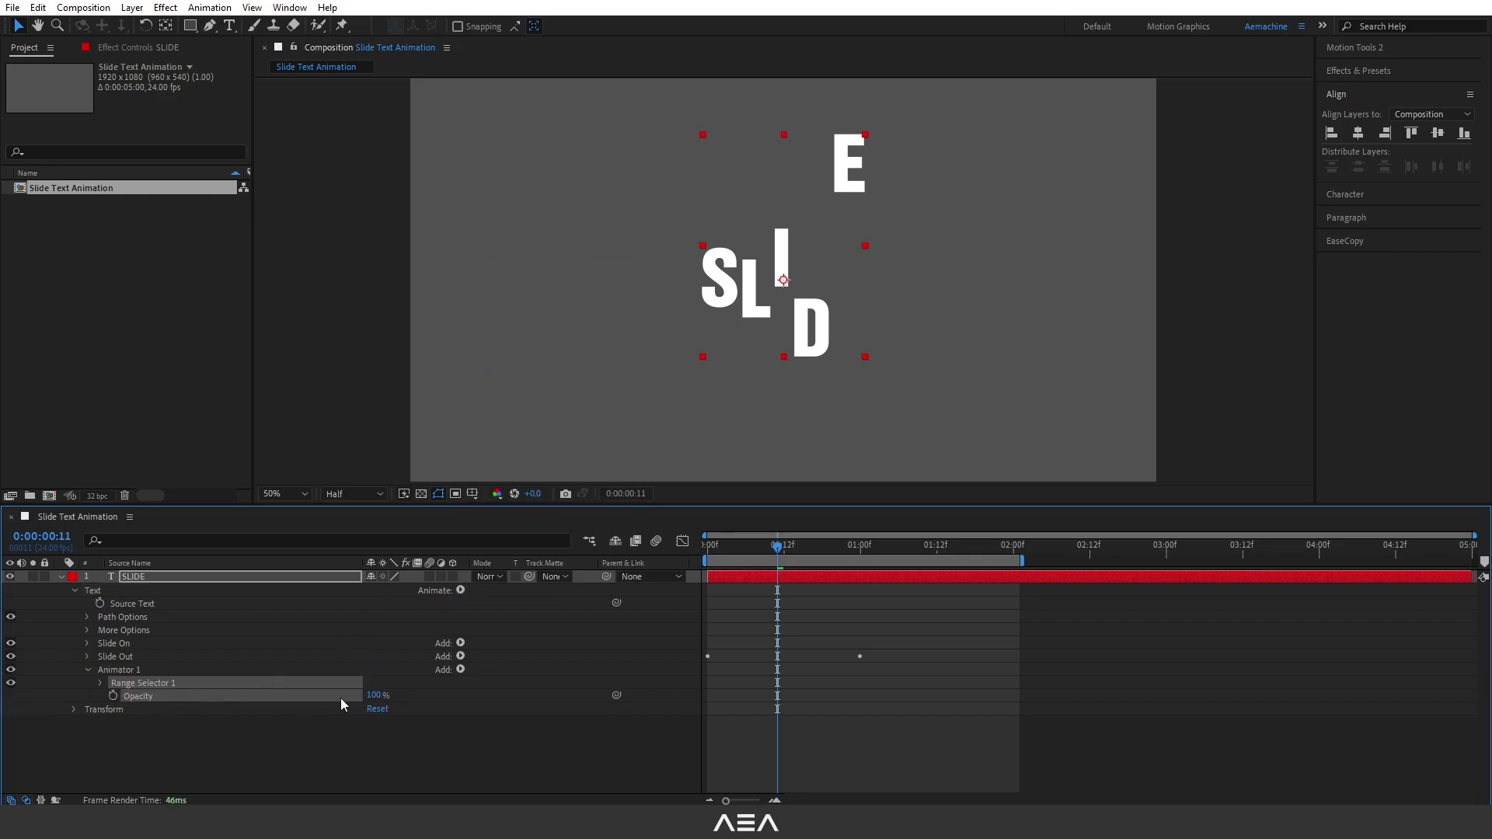
left_click_drag(374, 702, 295, 701)
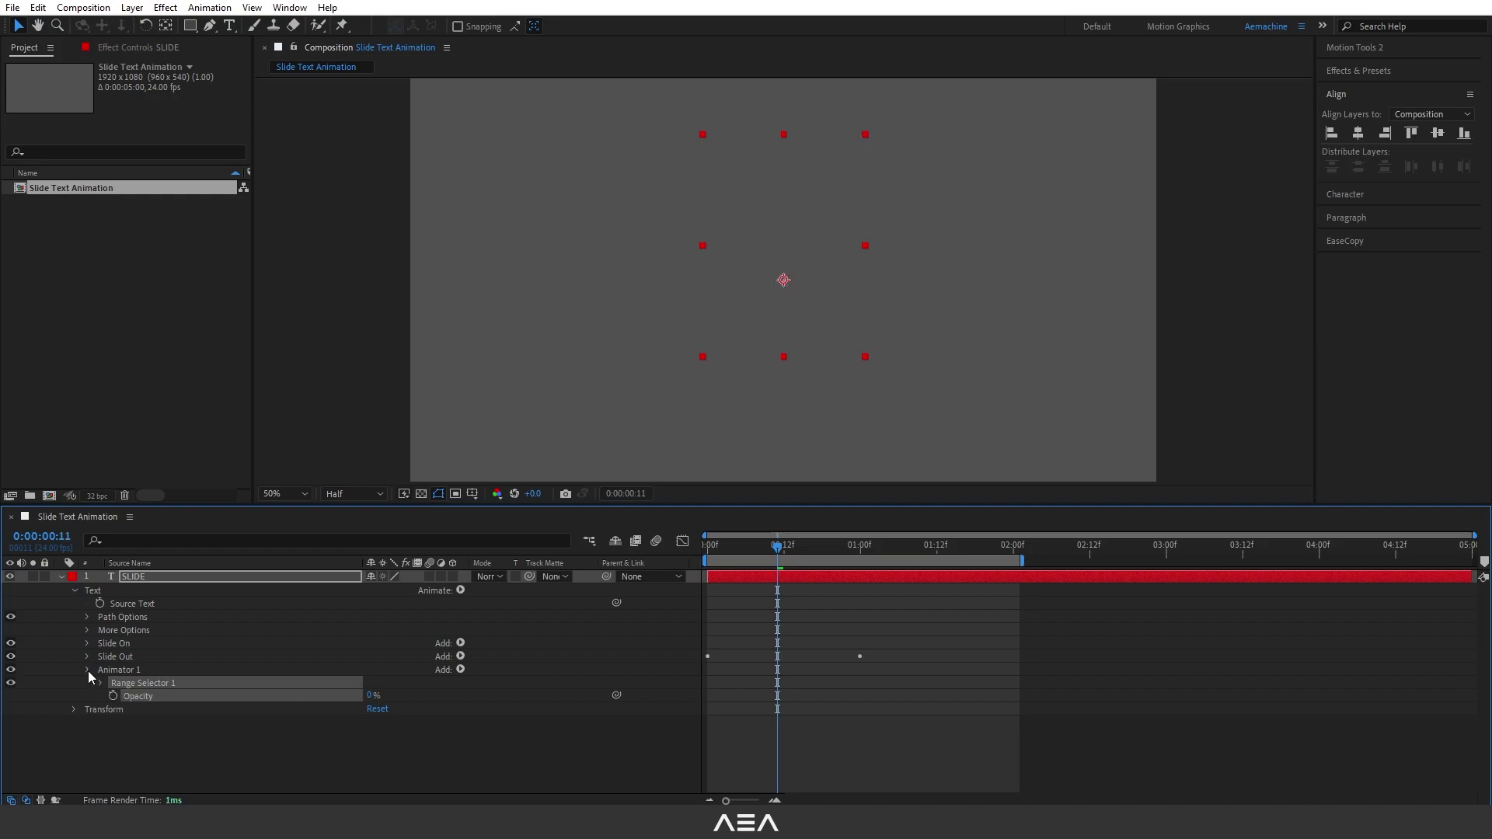
- Rename the opacity animator 'Opacity Main' and move it above Slide Out
left_click(87, 670)
left_click(124, 670)
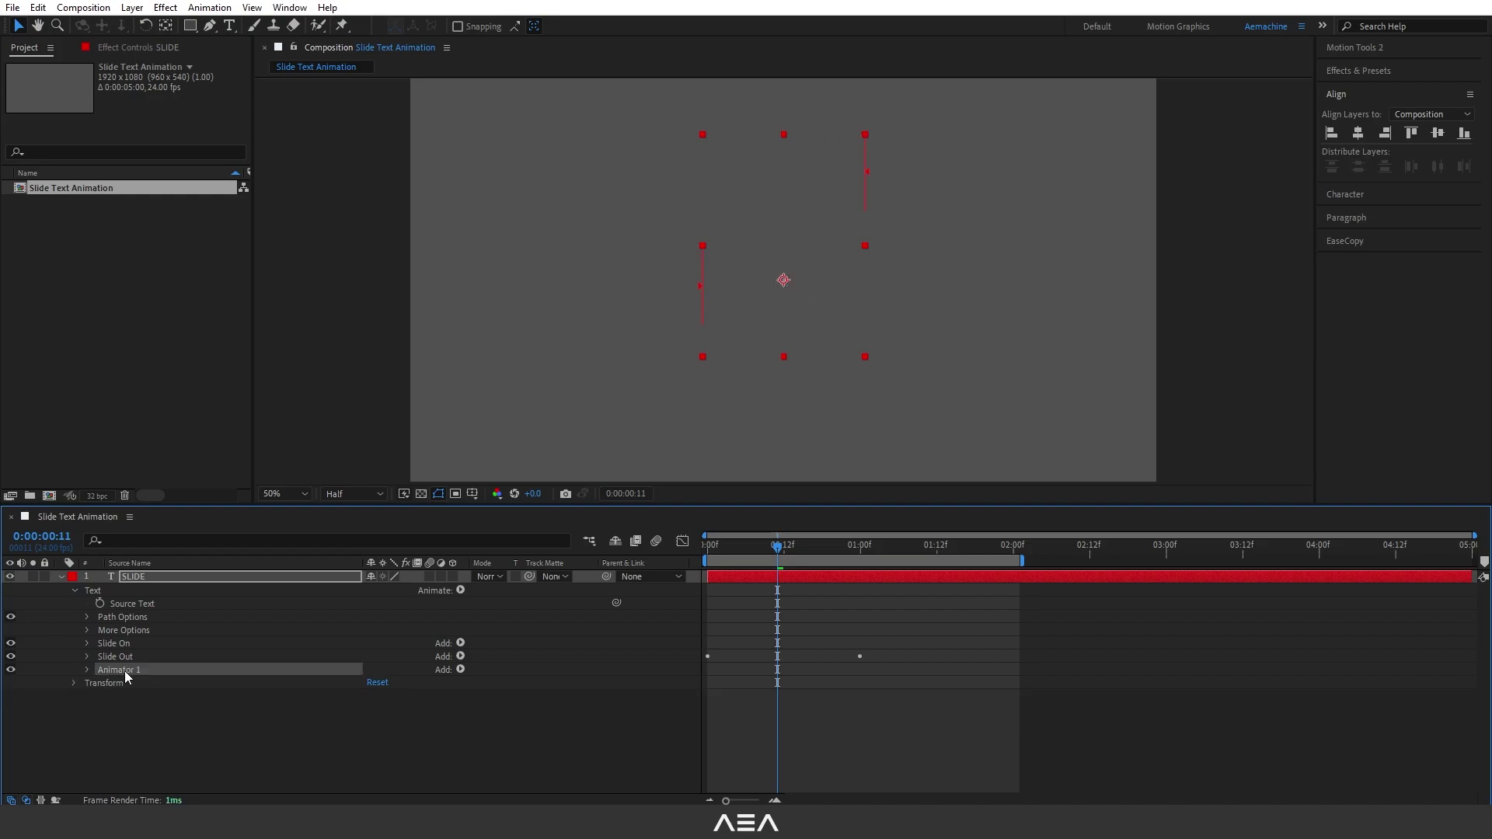
key("Return")
type("Opacity Main")
left_click(125, 706)
left_click(96, 675)
left_click(110, 671)
left_click_drag(101, 658, 172, 653)
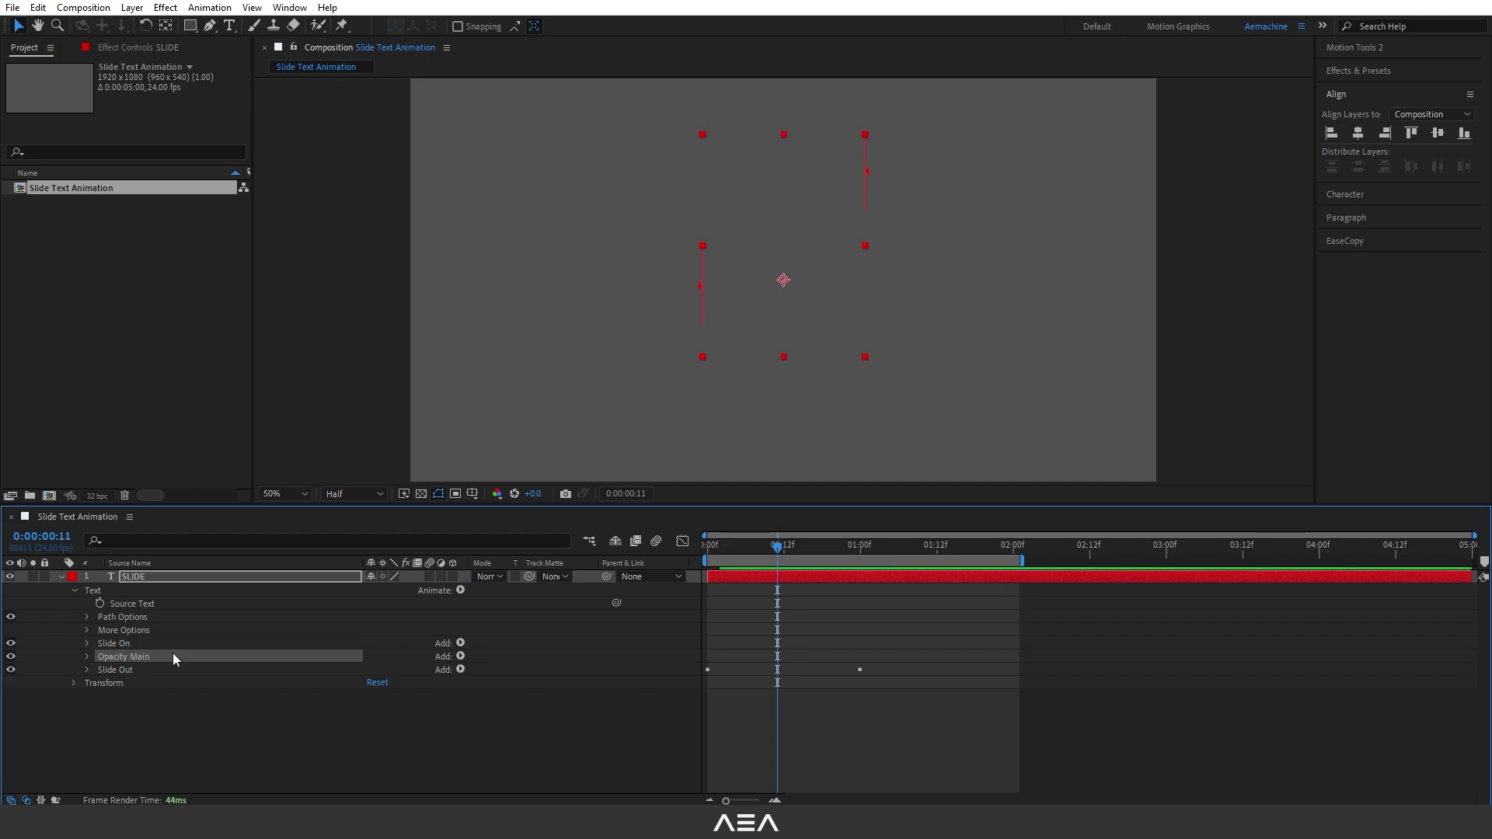
left_click(119, 671)
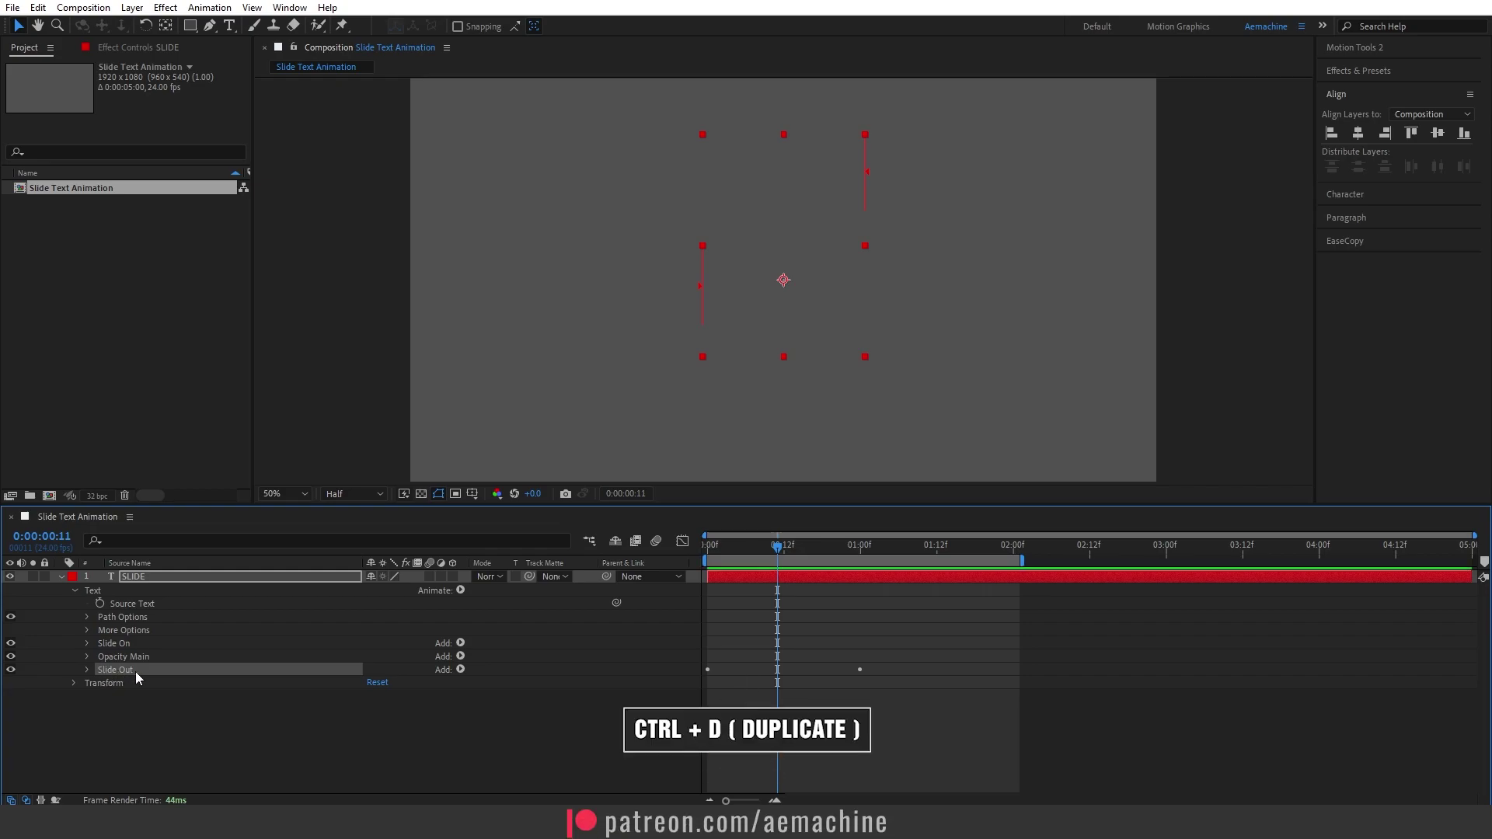
- Duplicate the Slide Out animator as Slide Out 2 and delete its Position property and expression selector
key("ctrl+d")
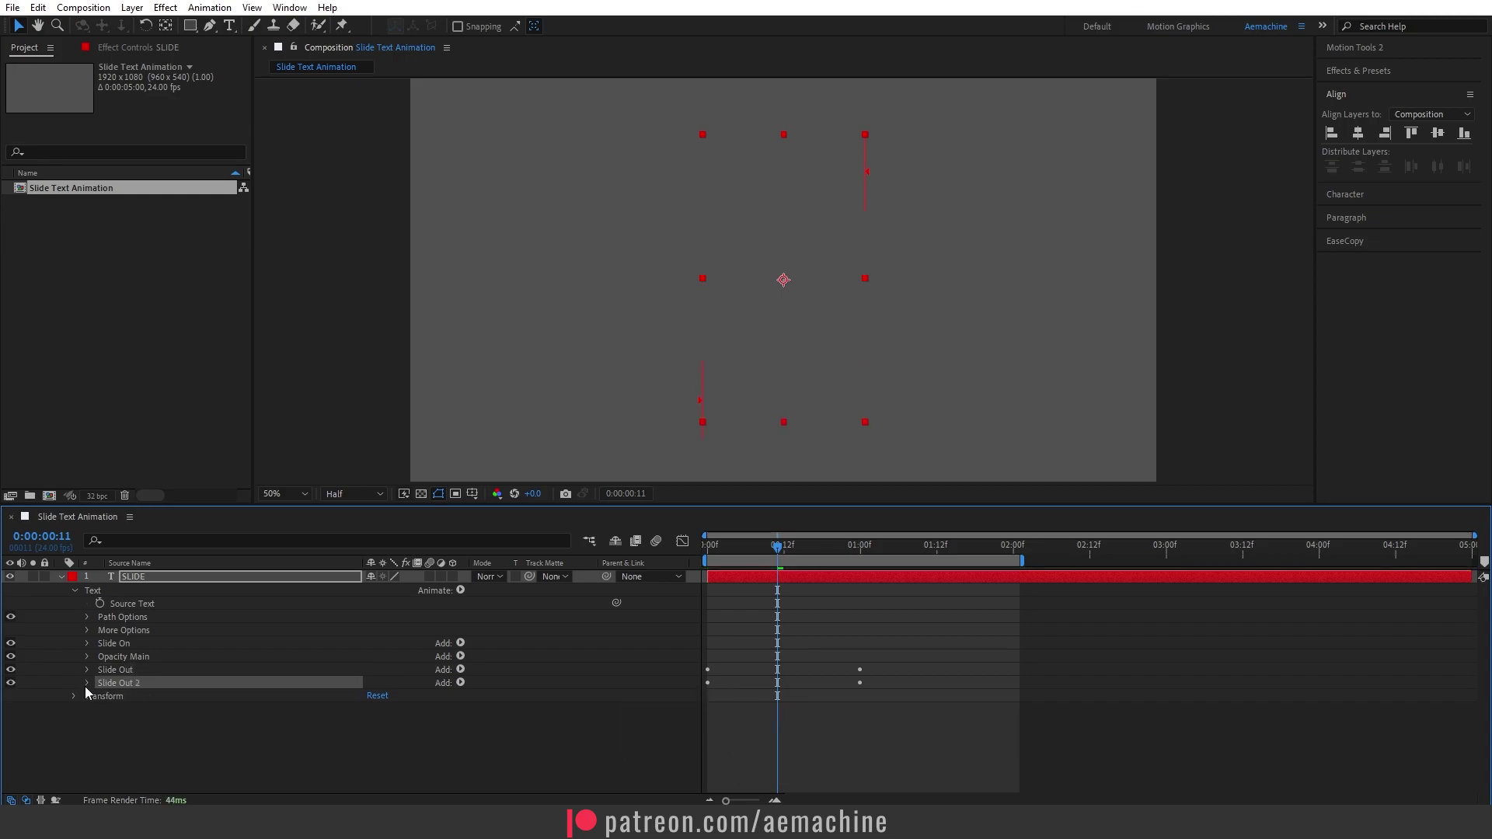
left_click(86, 684)
left_click(154, 723)
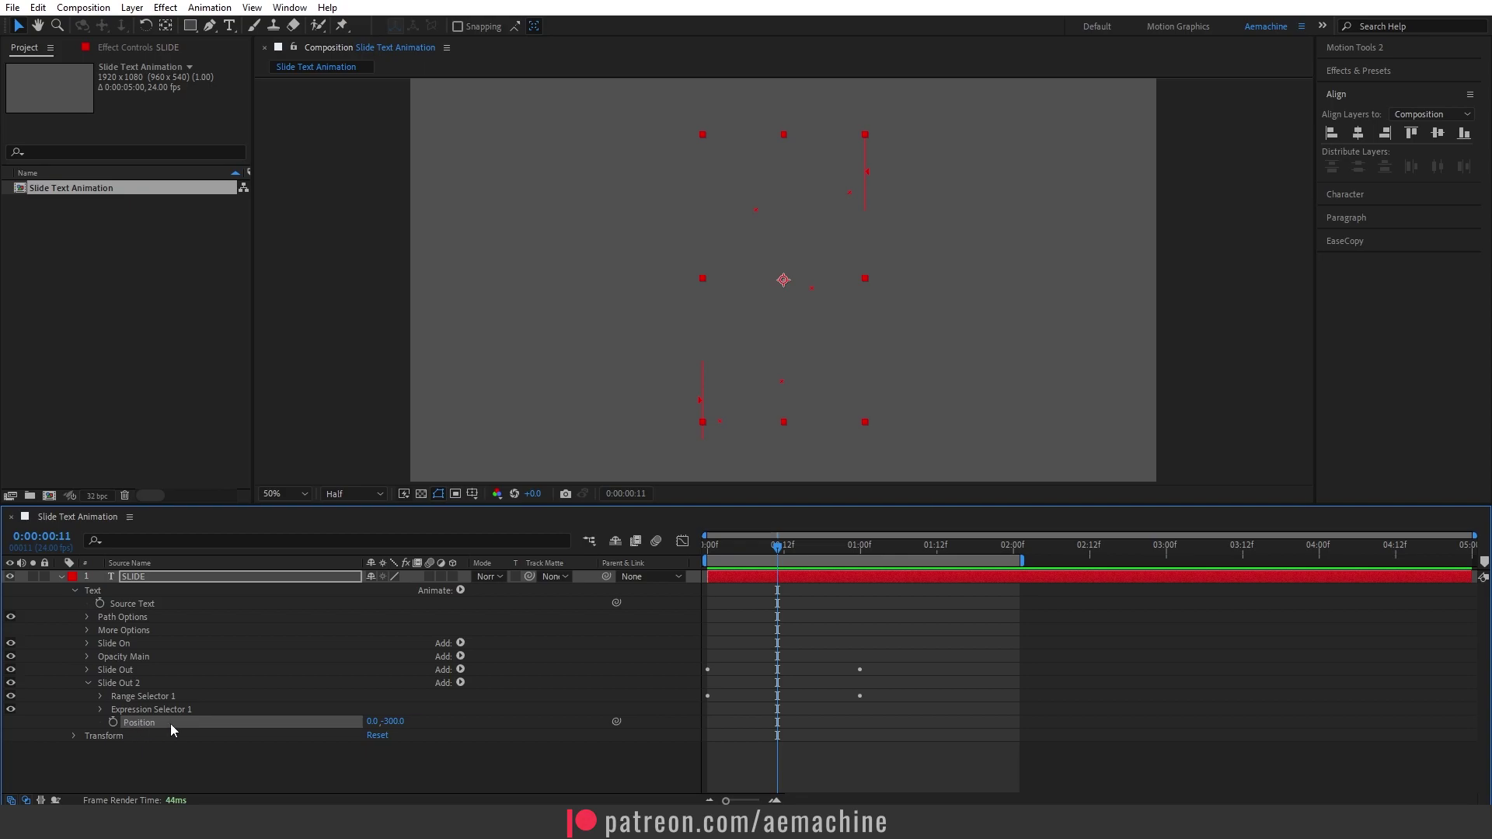
key("Delete")
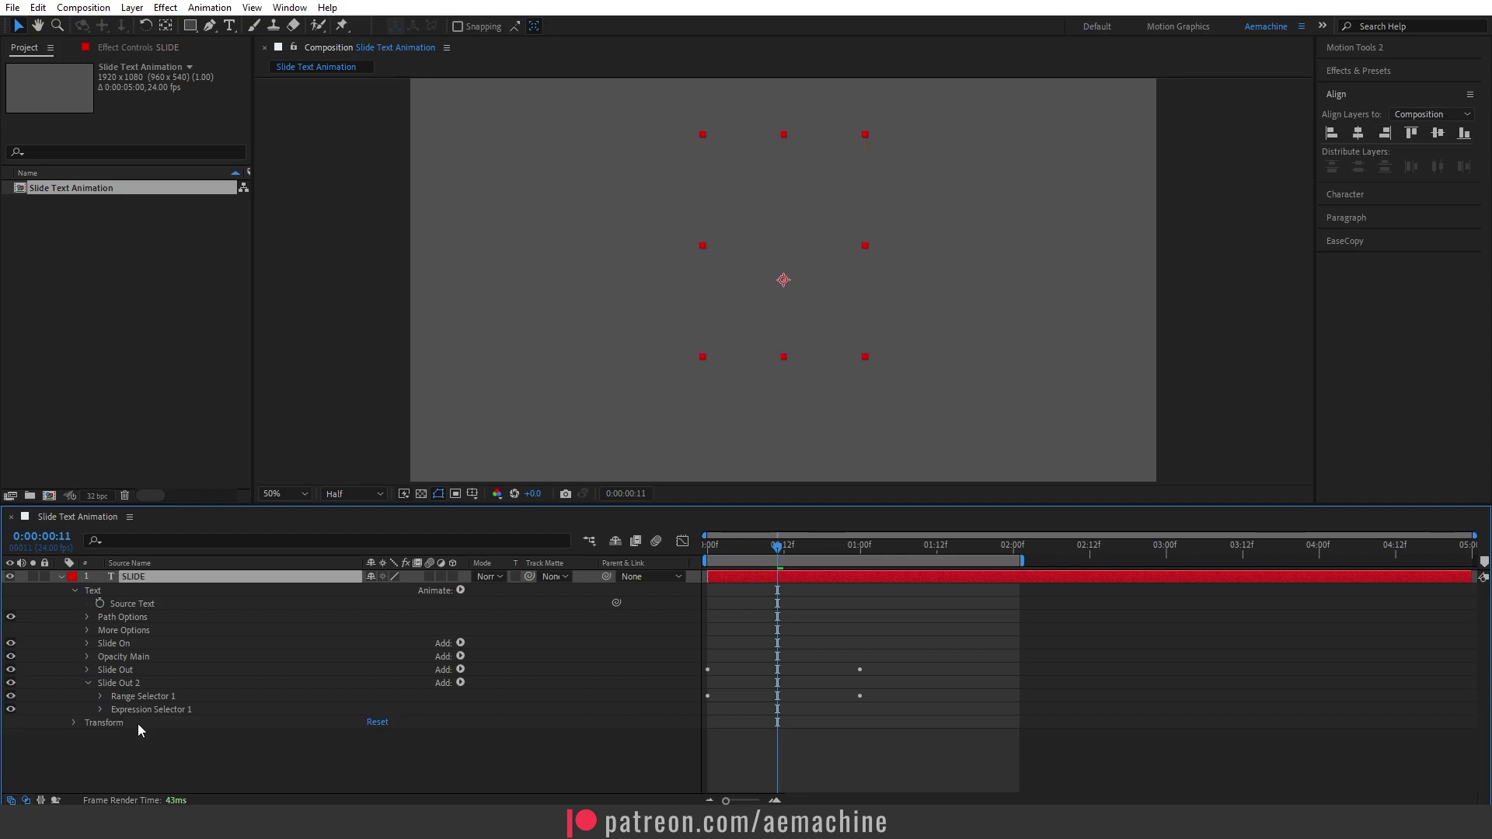
left_click(122, 710)
key("Delete")
- Add an Opacity property to Slide Out 2 and preview the animation from frame 0
left_click(109, 685)
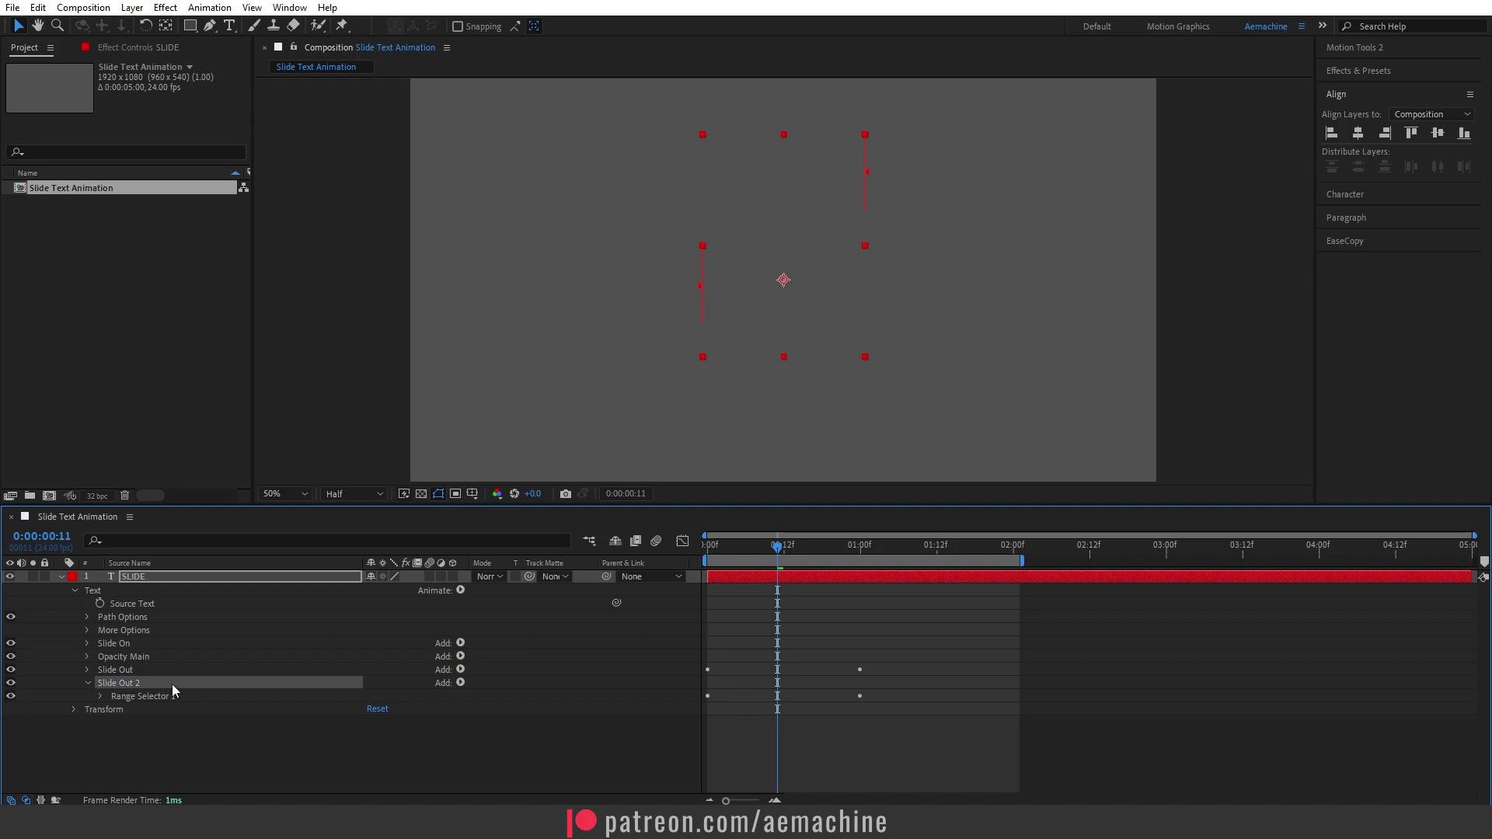
left_click(460, 682)
mouse_move(483, 693)
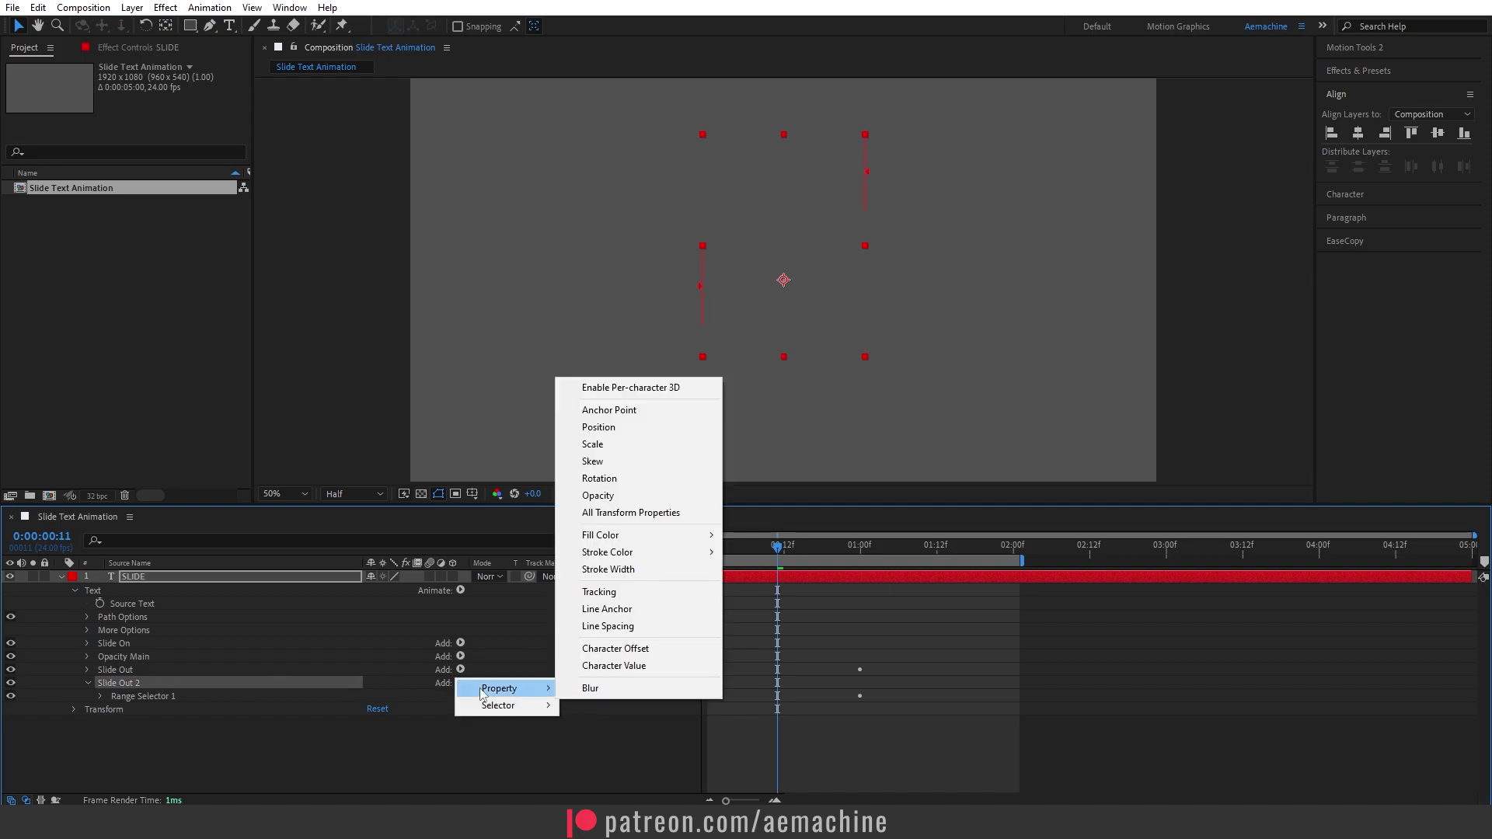
left_click(597, 495)
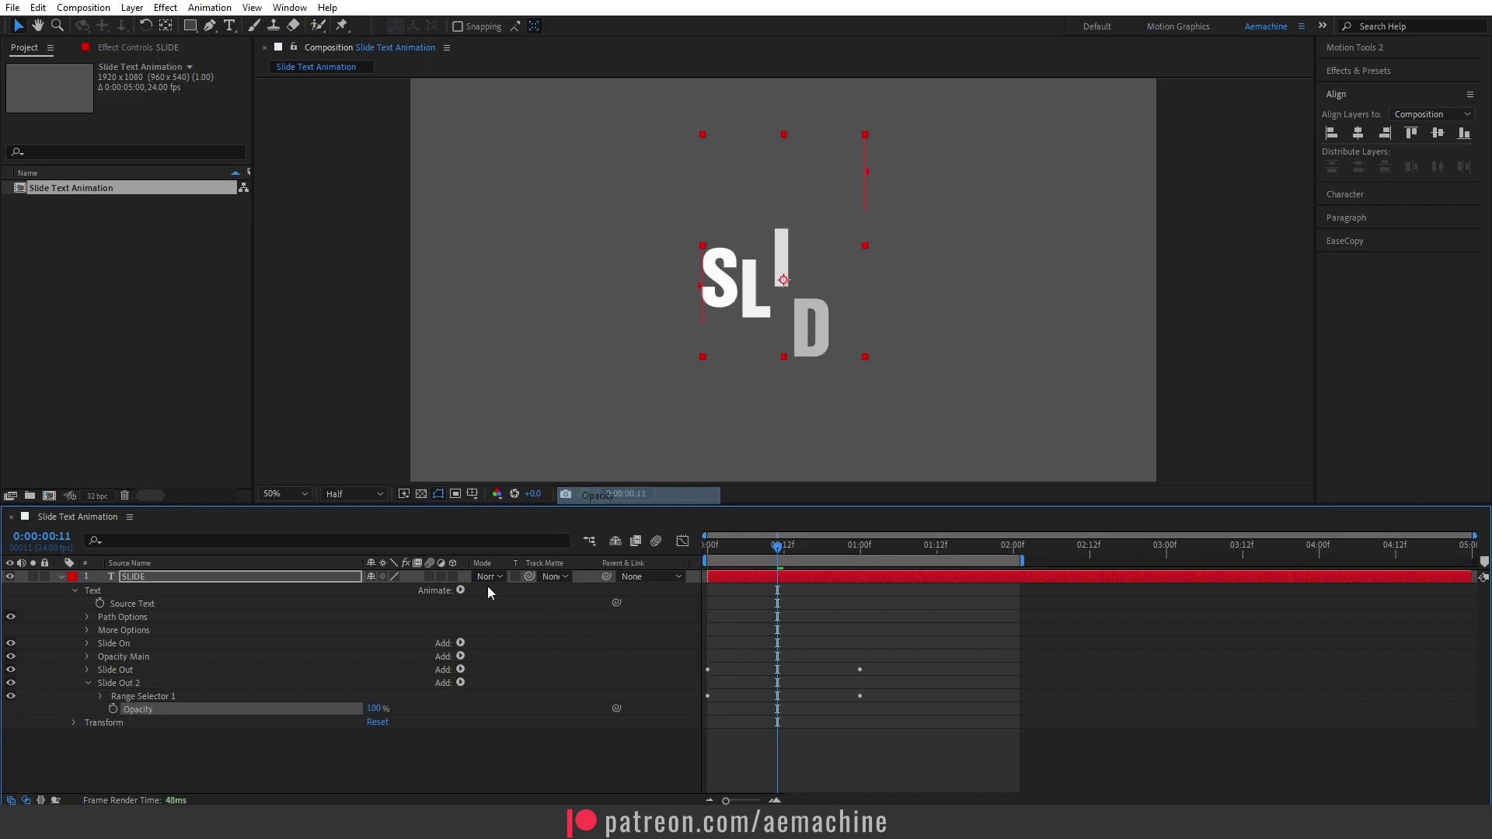
left_click_drag(739, 543, 691, 561)
key("space")
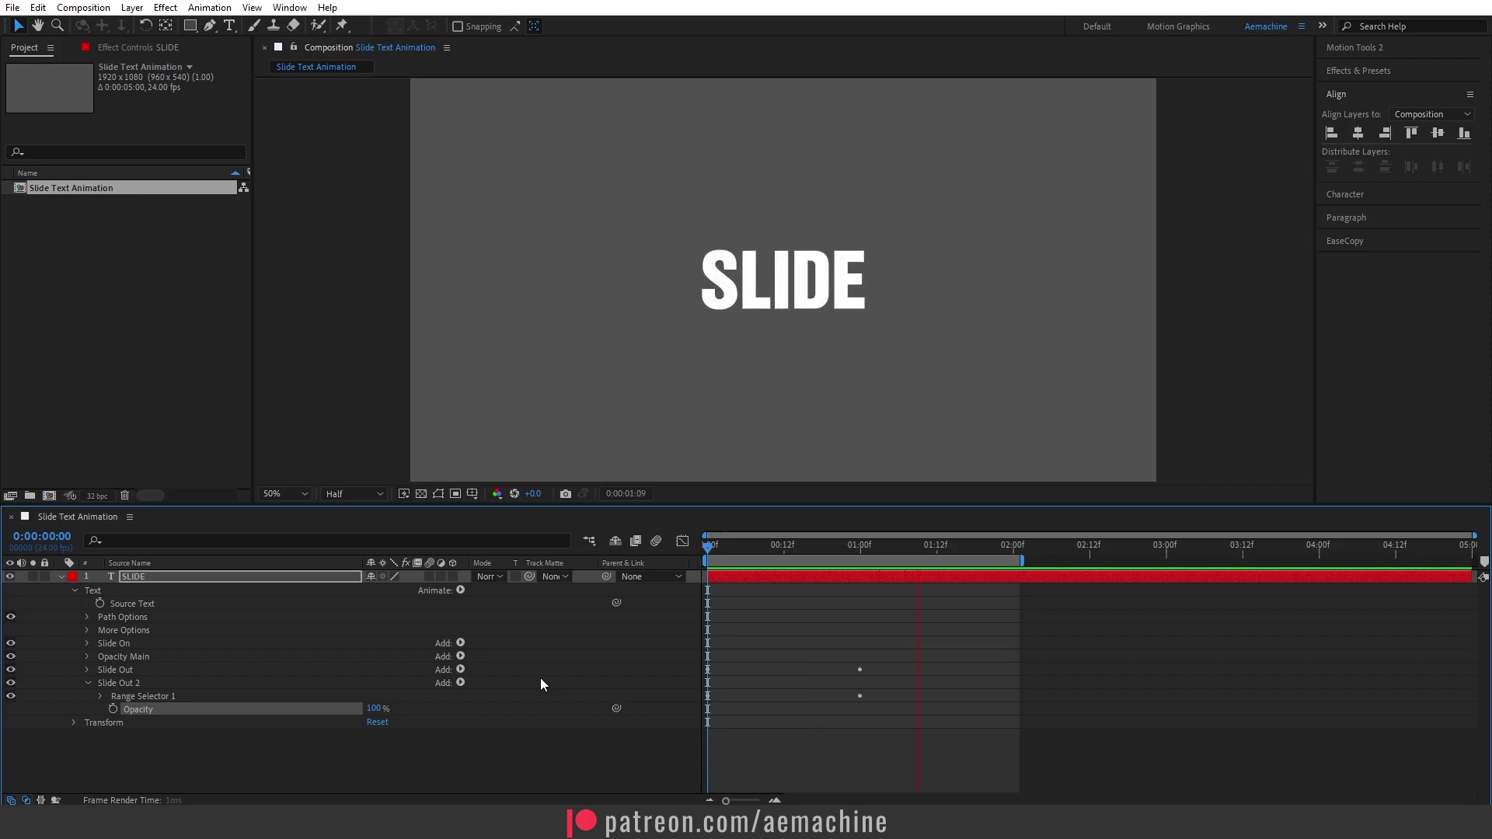
key("space")
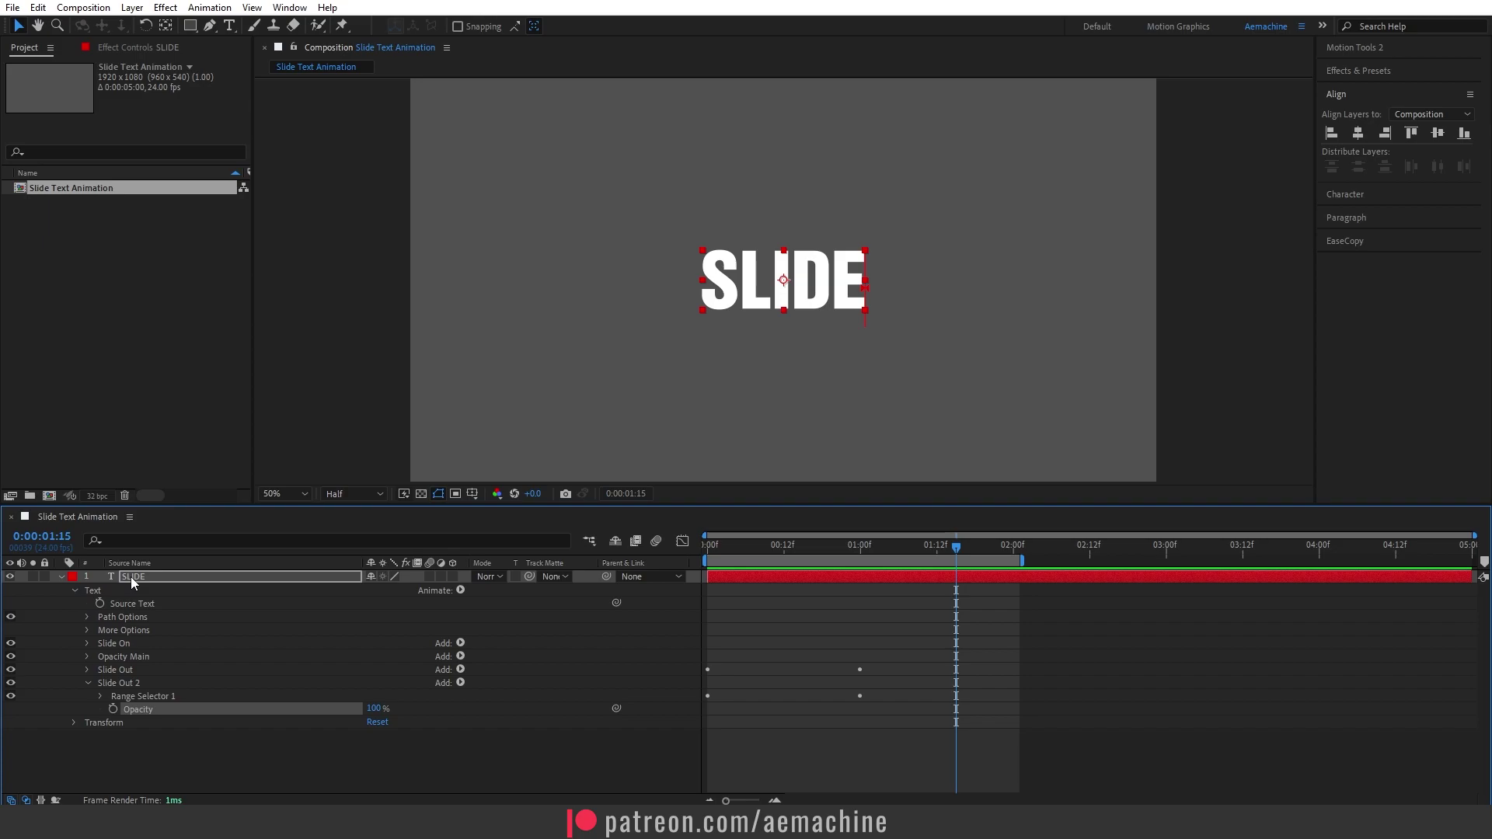
double_click(131, 577)
type("T")
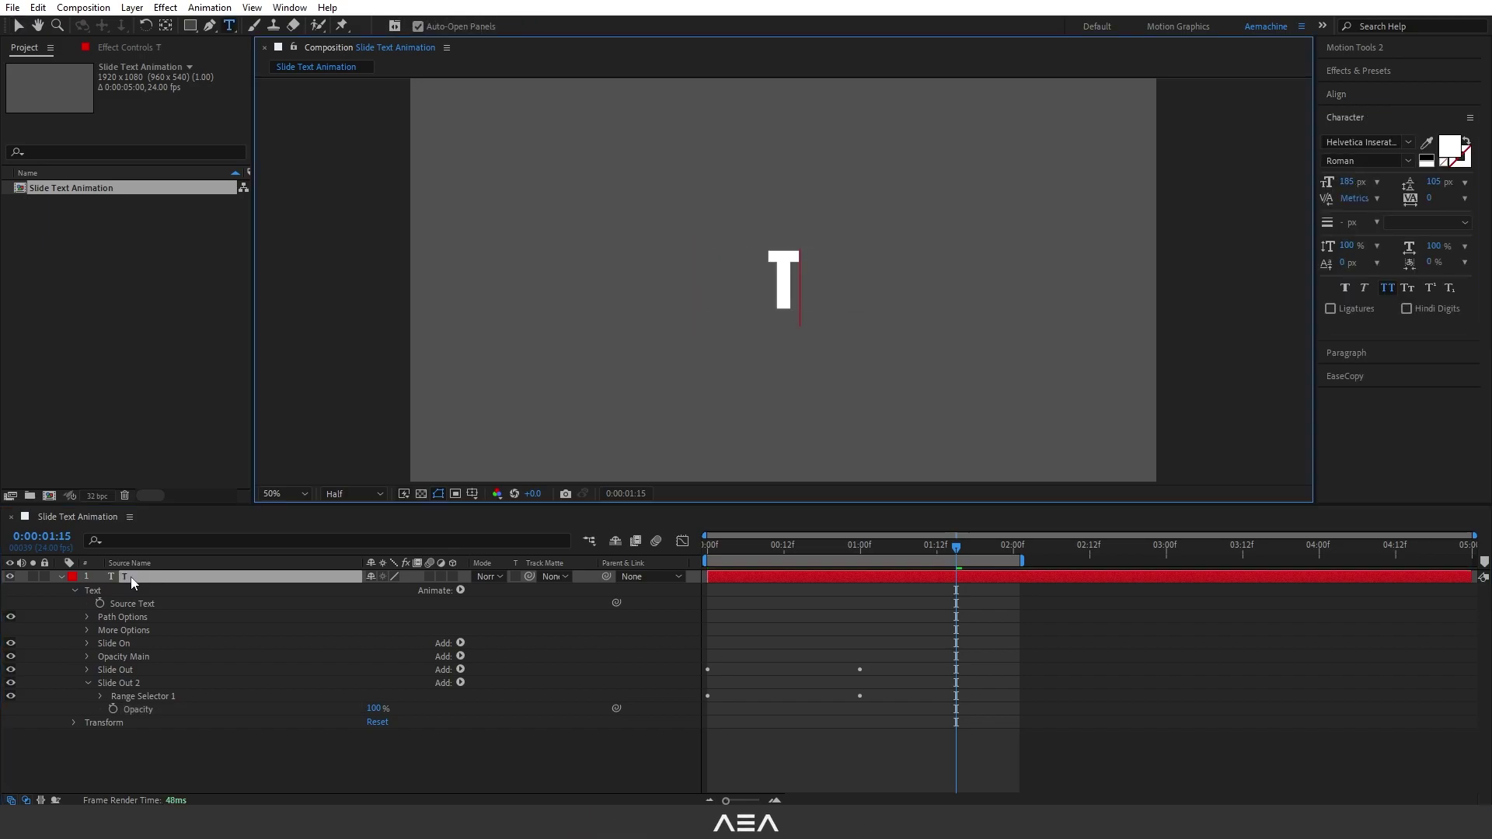
type("ext Animation")
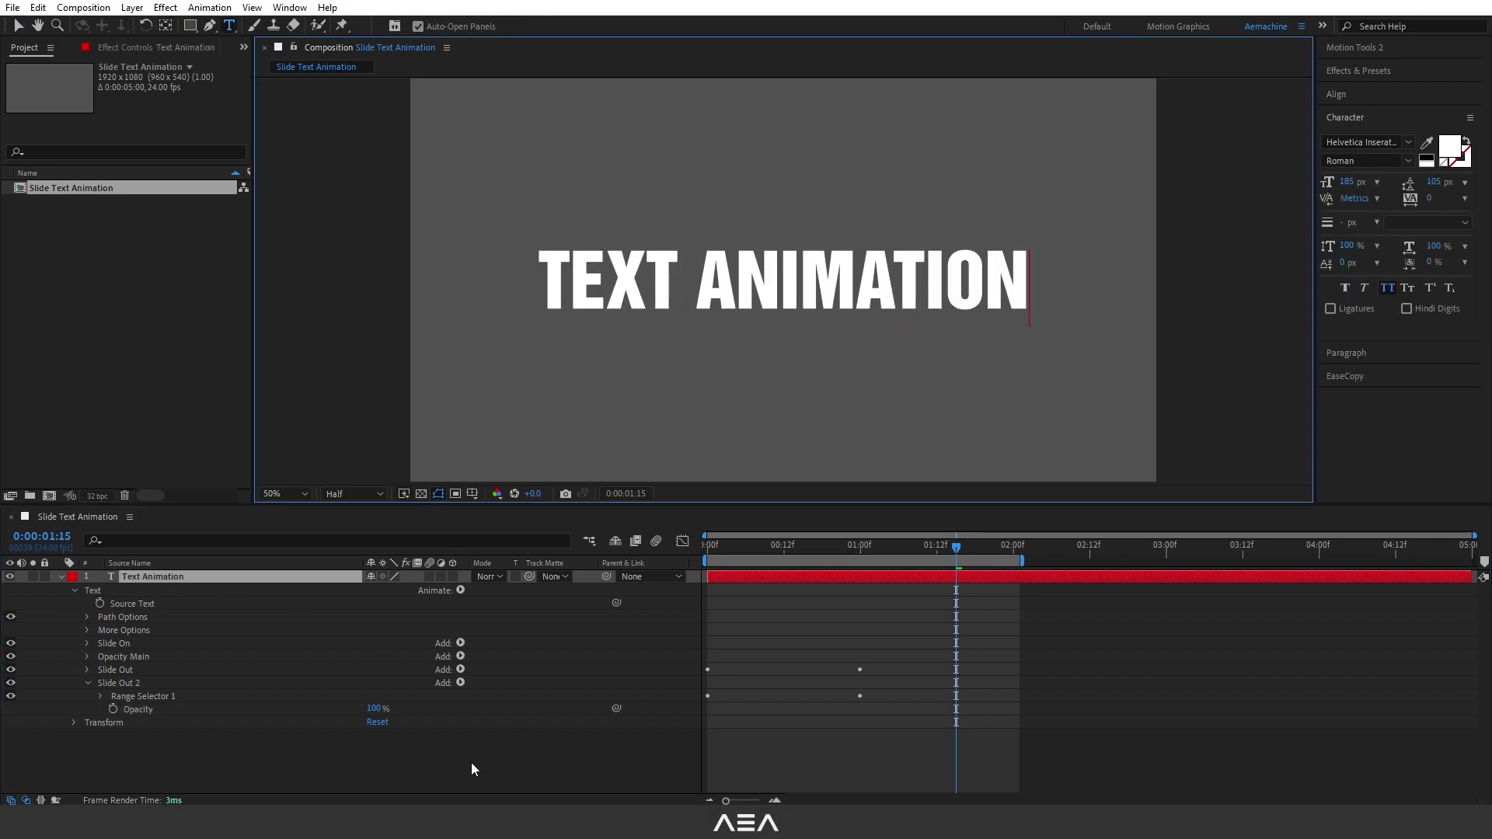
left_click(471, 763)
key("space")
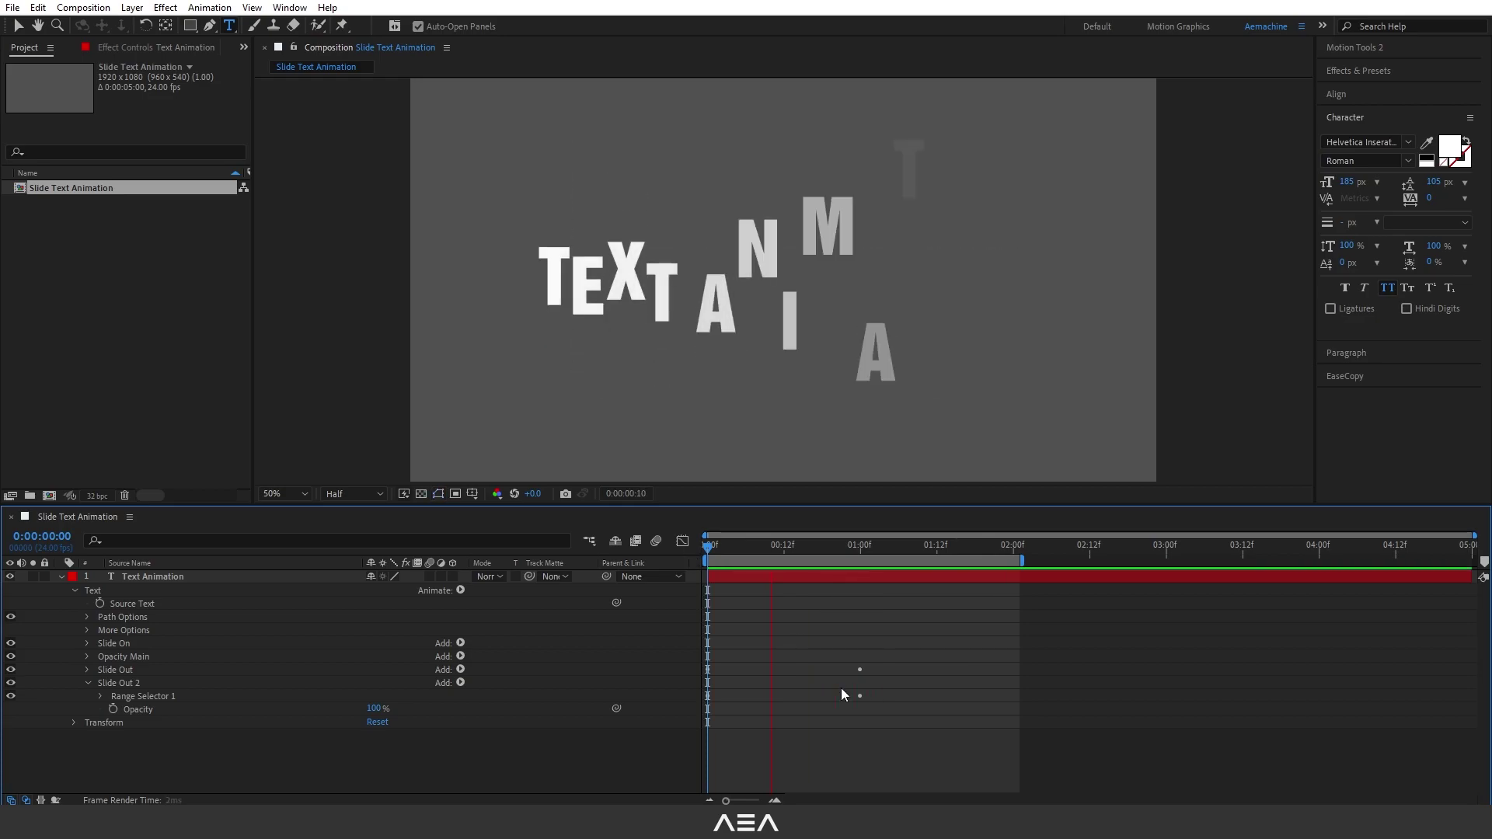
left_click_drag(838, 553, 784, 556)
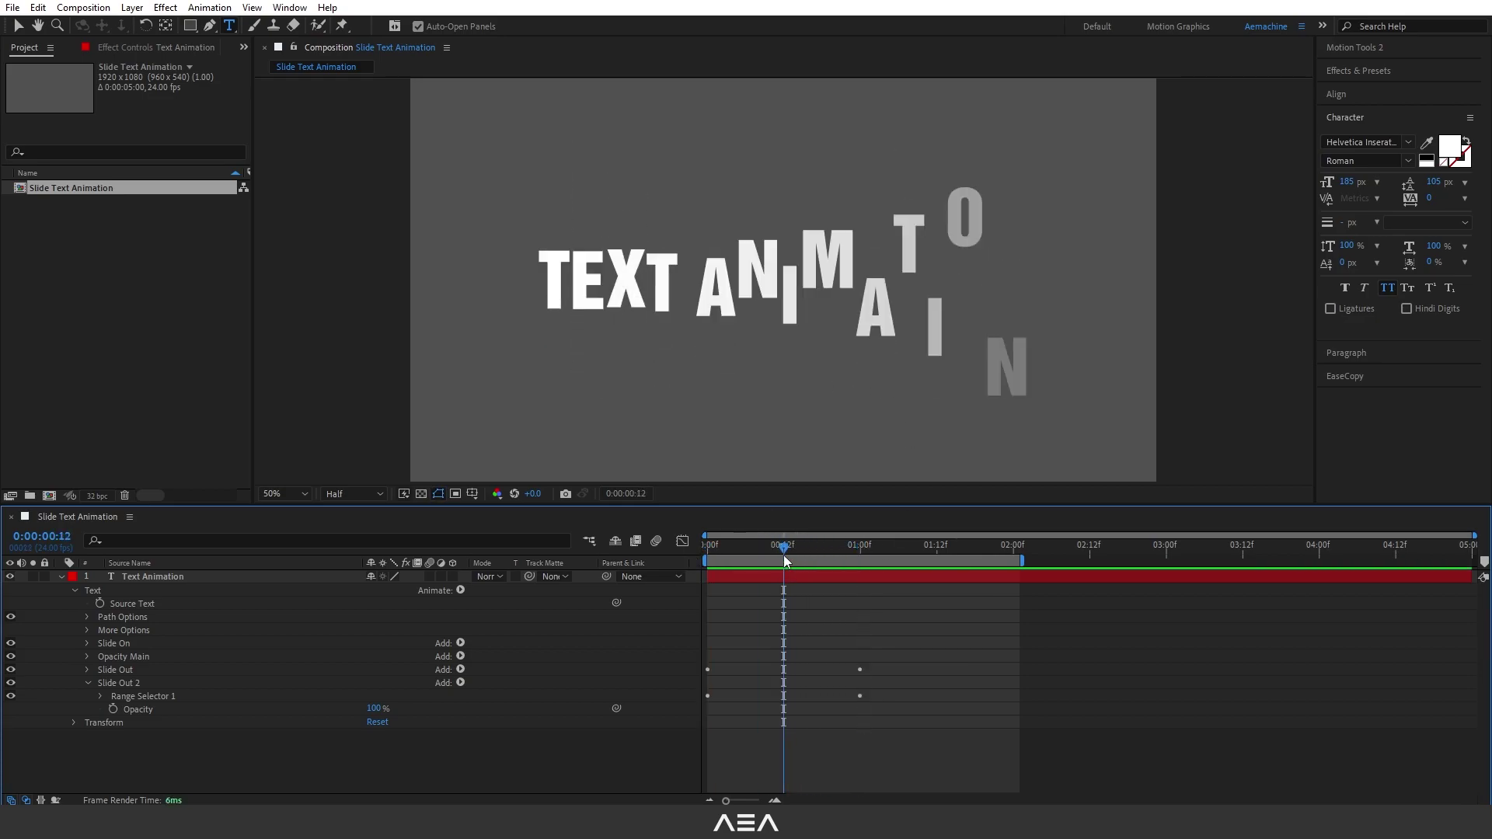
key("space")
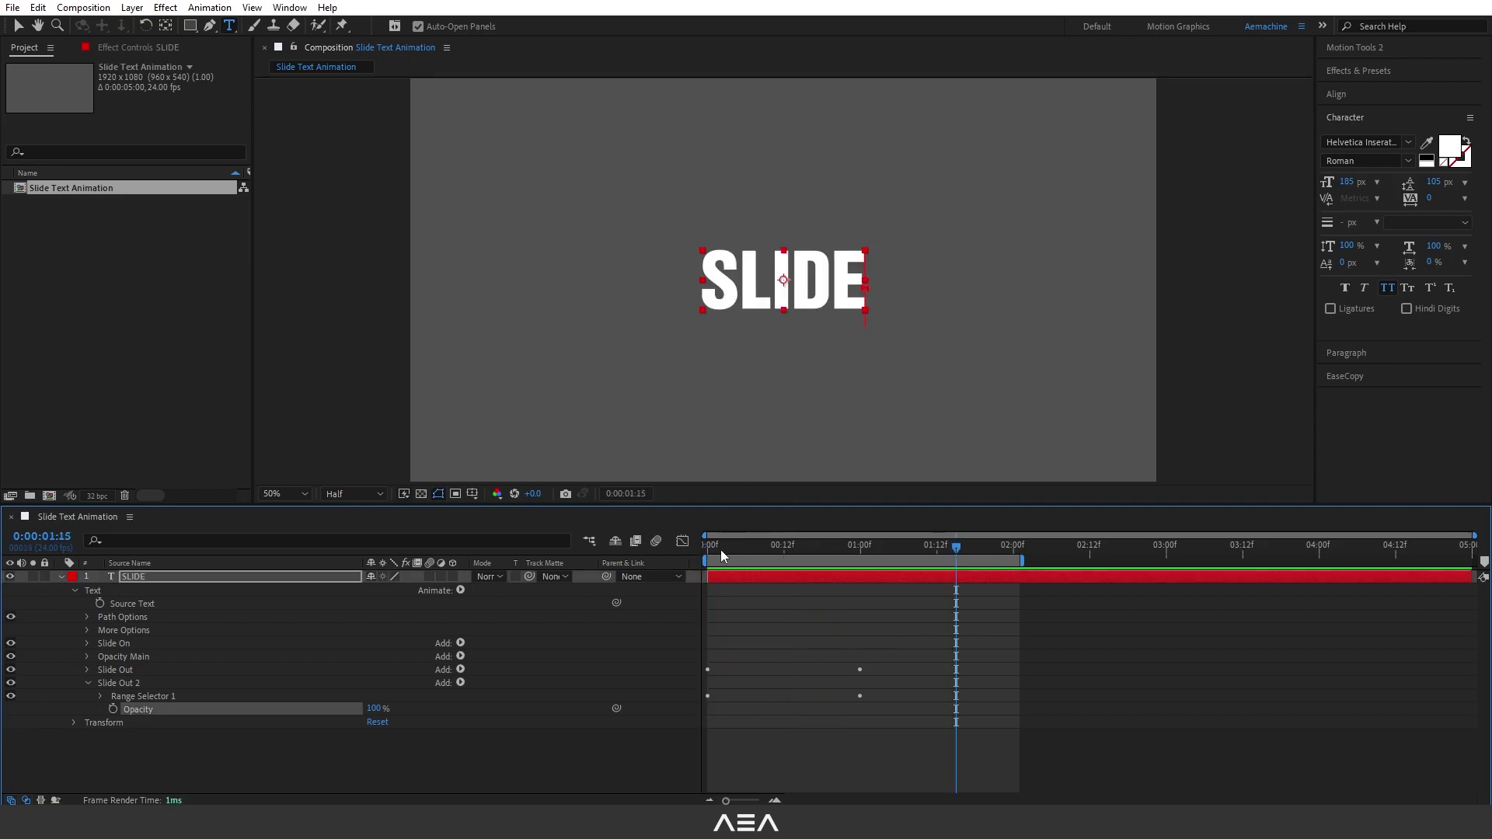
left_click_drag(721, 549, 861, 554)
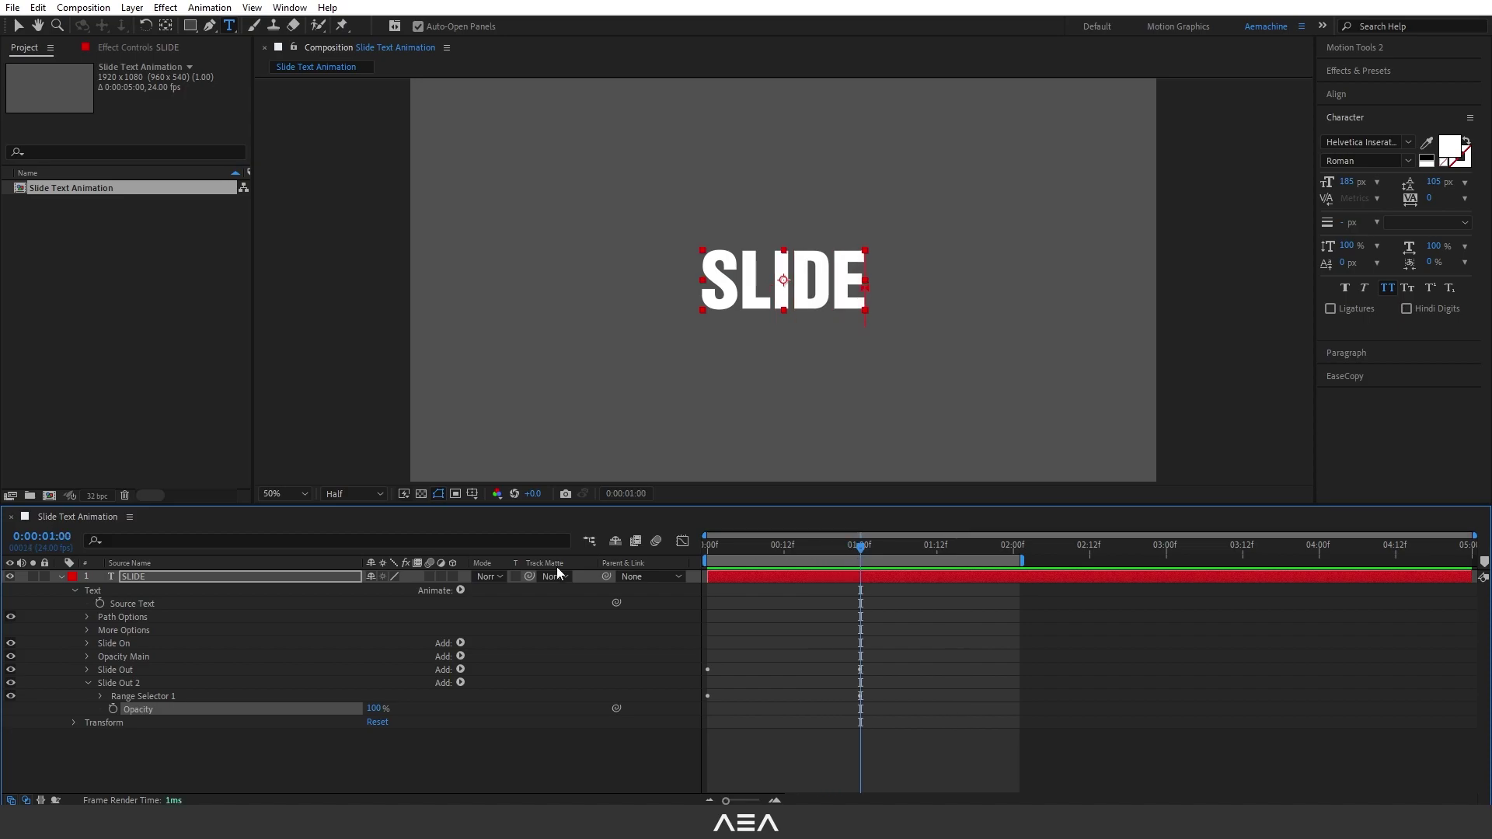
- Apply Gradient Ramp to the SLIDE text and move its start and end points close around the letters
left_click(151, 576)
left_click(1365, 74)
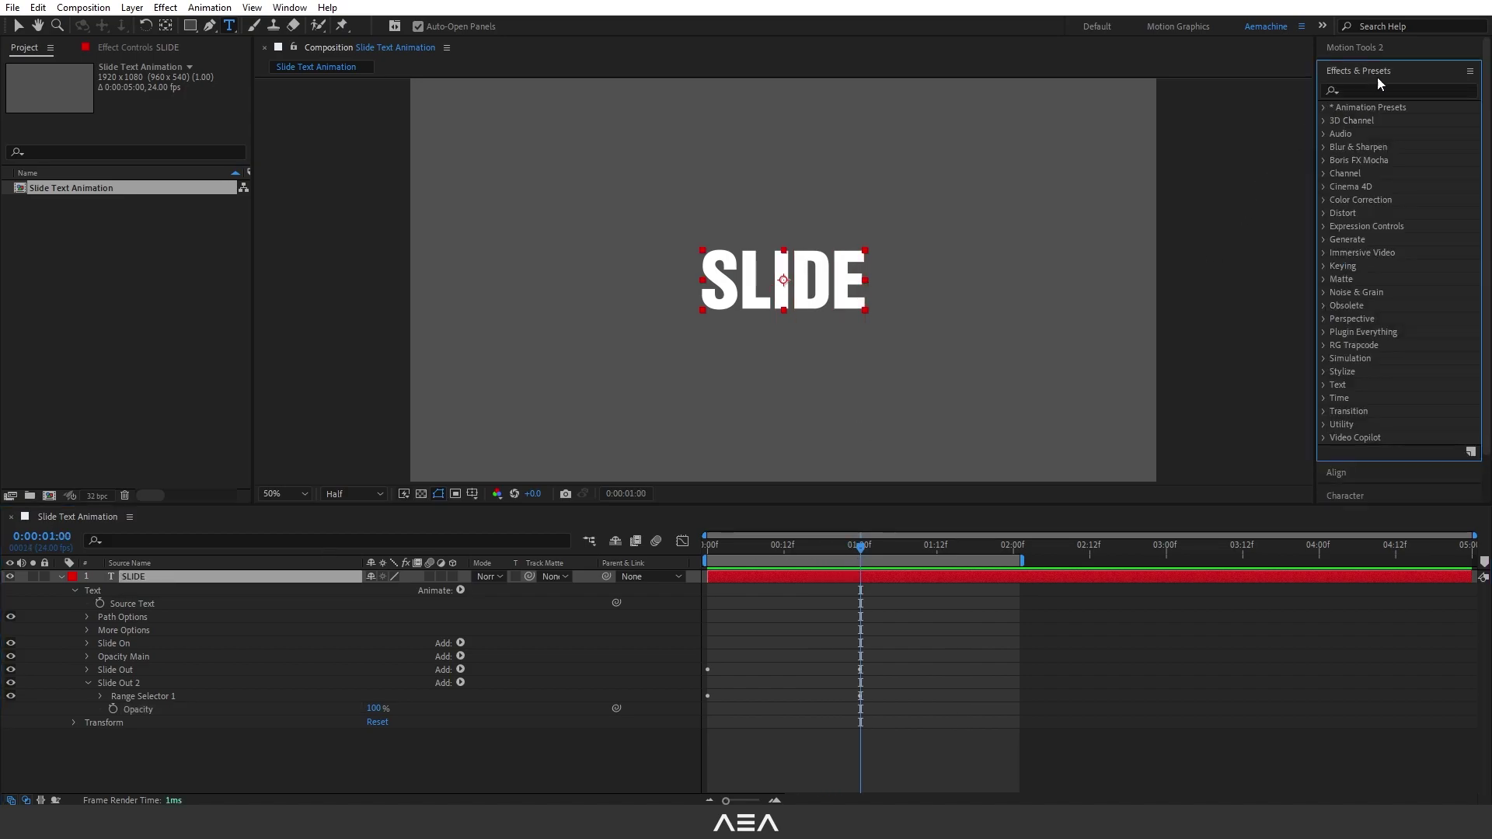
left_click(1359, 91)
type("rand")
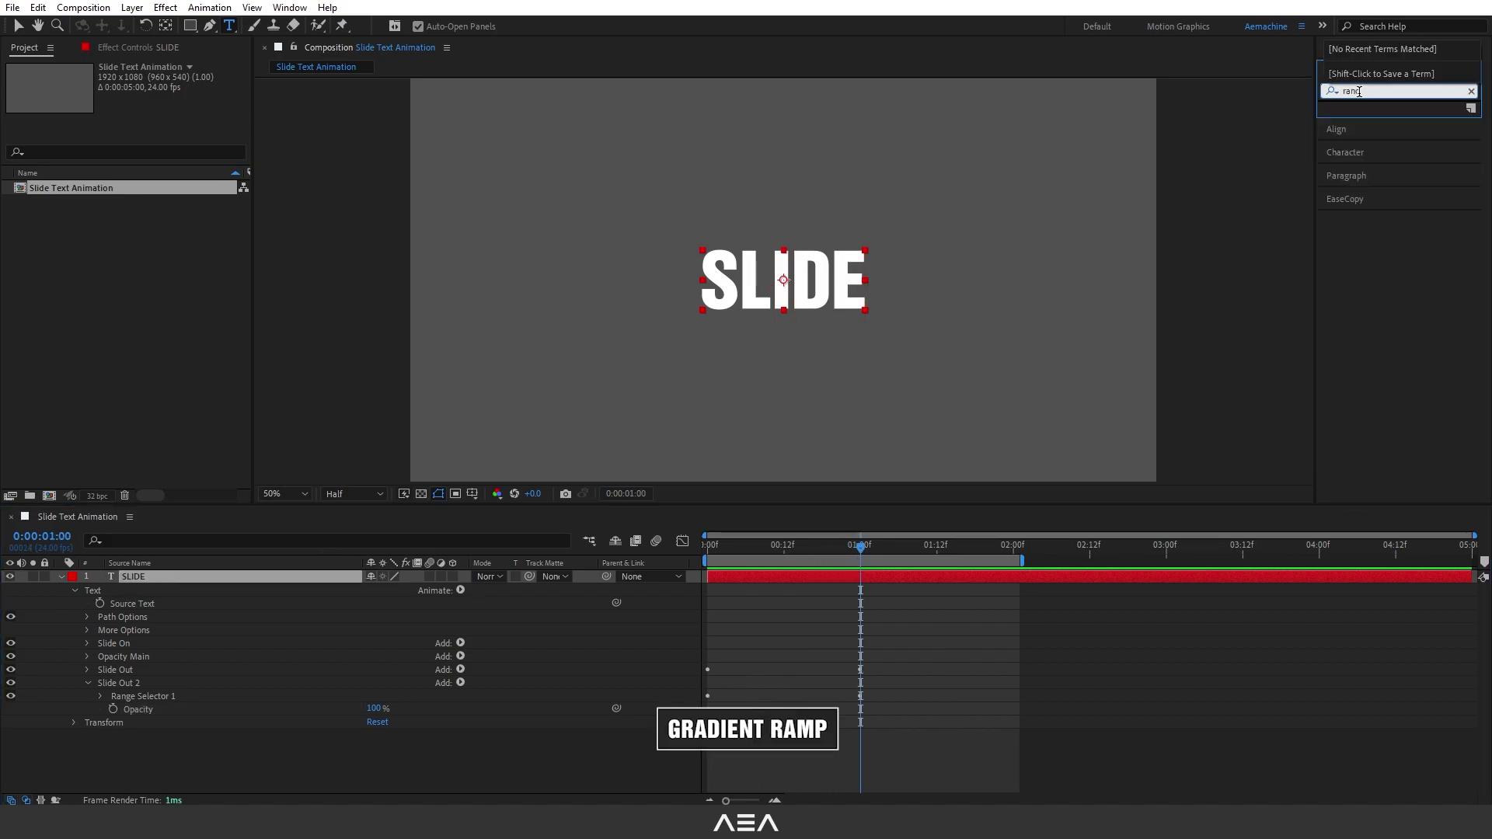
type("p")
double_click(1403, 121)
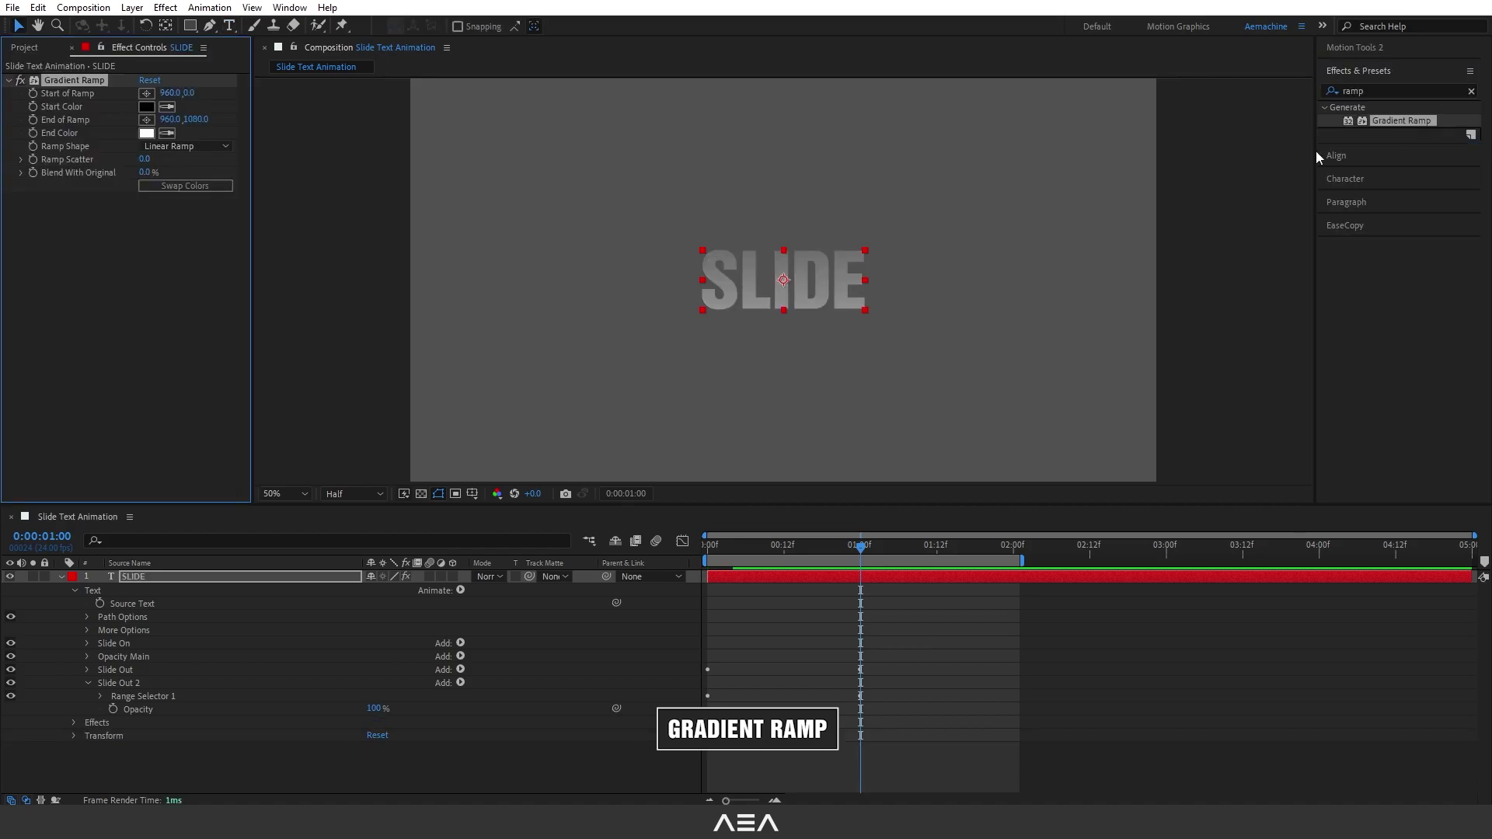
left_click_drag(783, 386, 784, 334)
left_click_drag(783, 175, 782, 230)
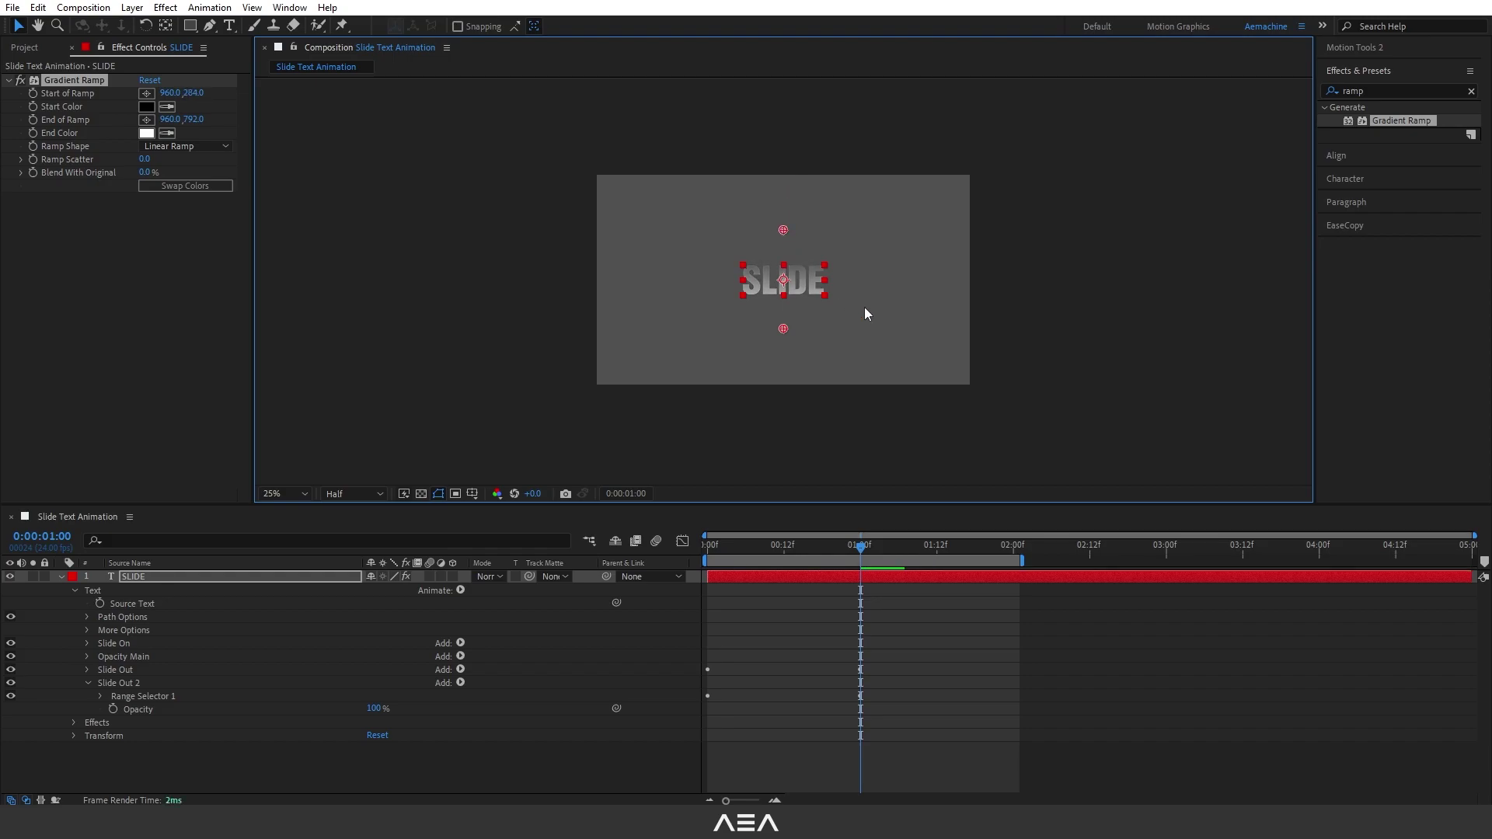
key(".")
- Set the ramp's End Color to light blue 20B8FF
left_click(150, 136)
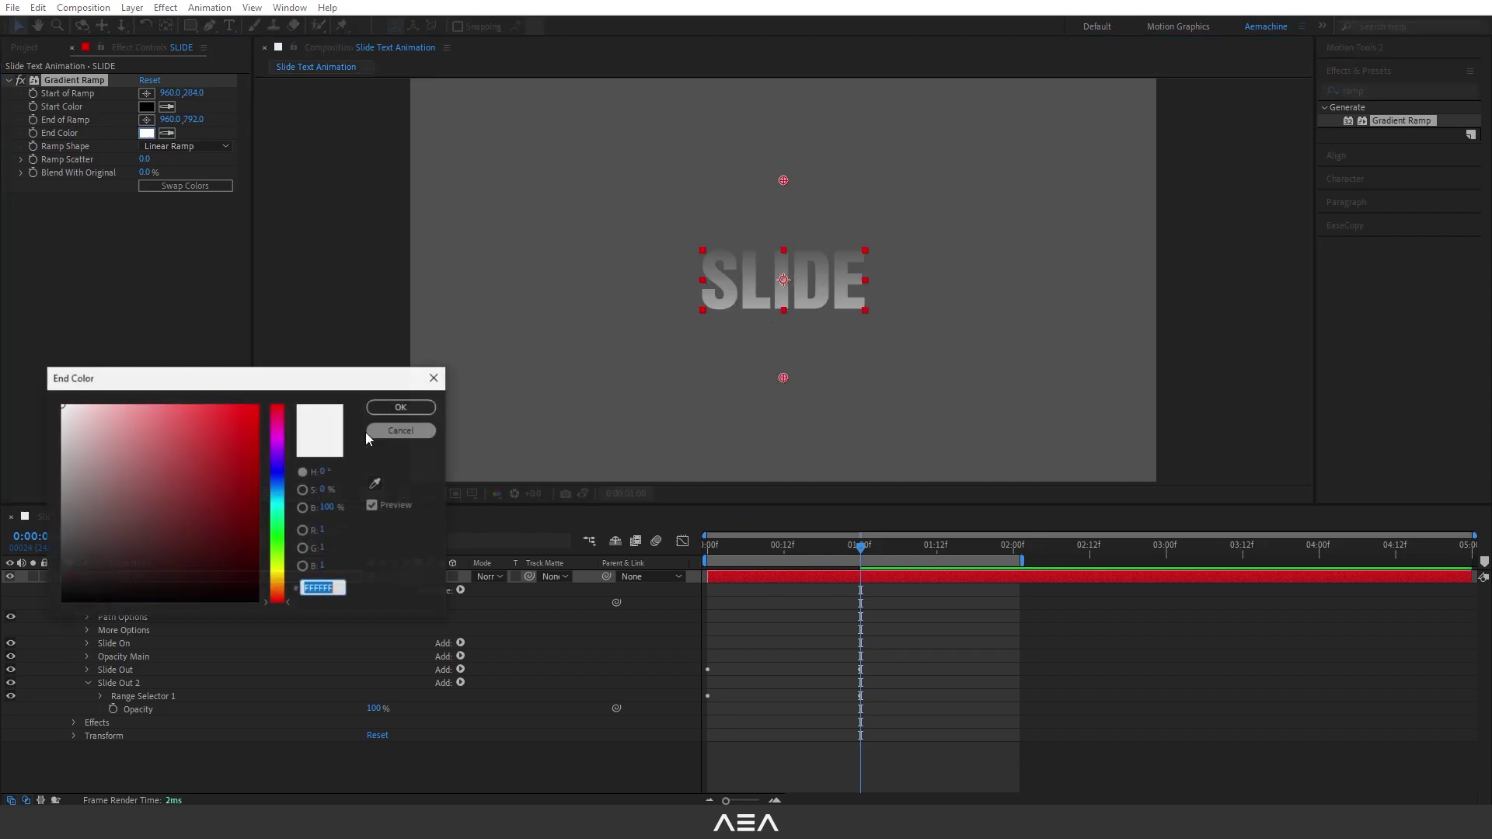
left_click(278, 486)
left_click(234, 405)
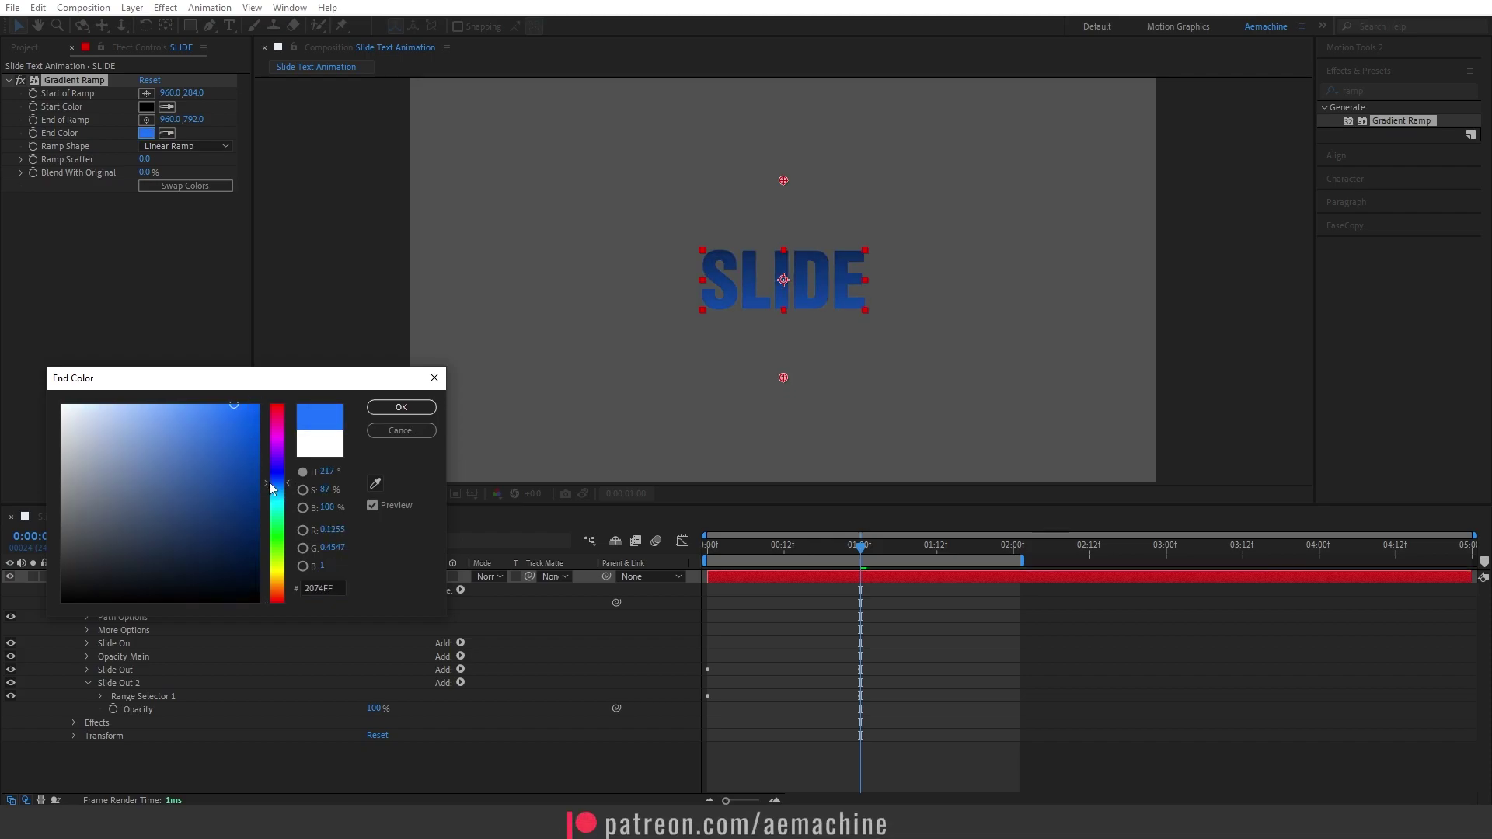
left_click_drag(274, 488, 280, 498)
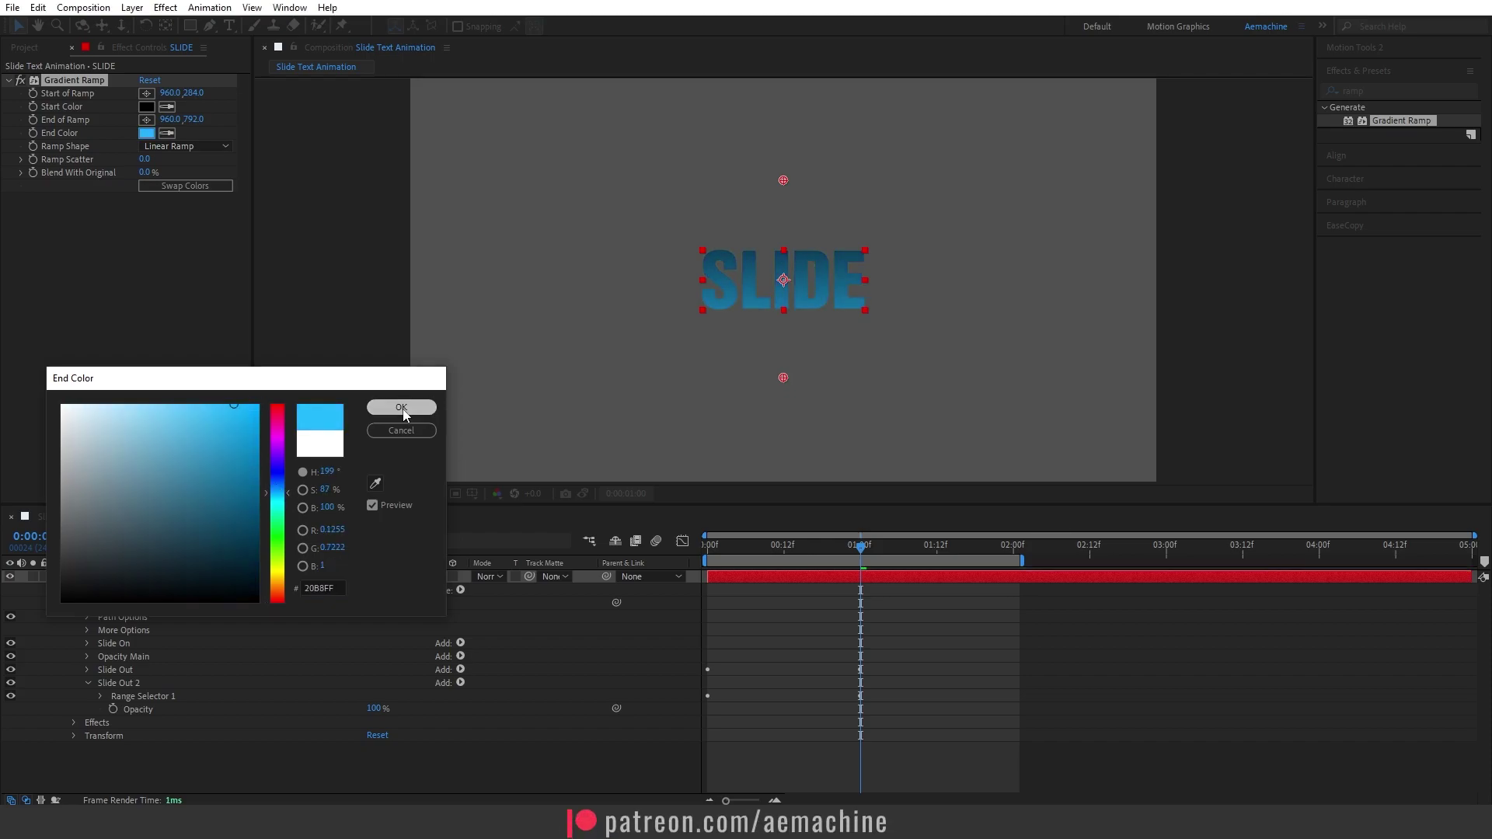
left_click(373, 408)
- Set the ramp's Start Color to deep blue 003ECA
left_click(146, 106)
left_click(277, 490)
left_click(258, 445)
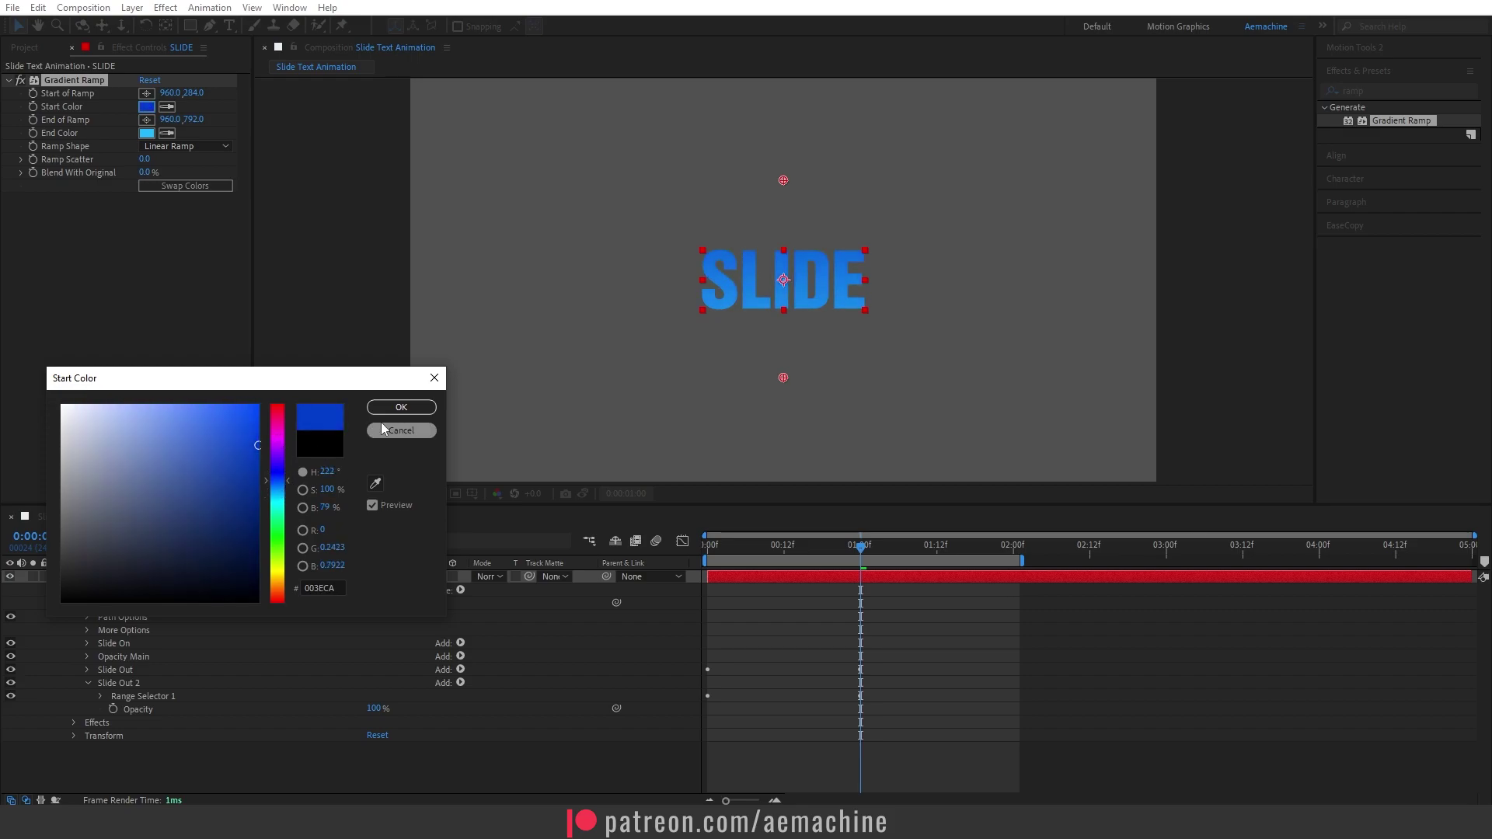
left_click(401, 408)
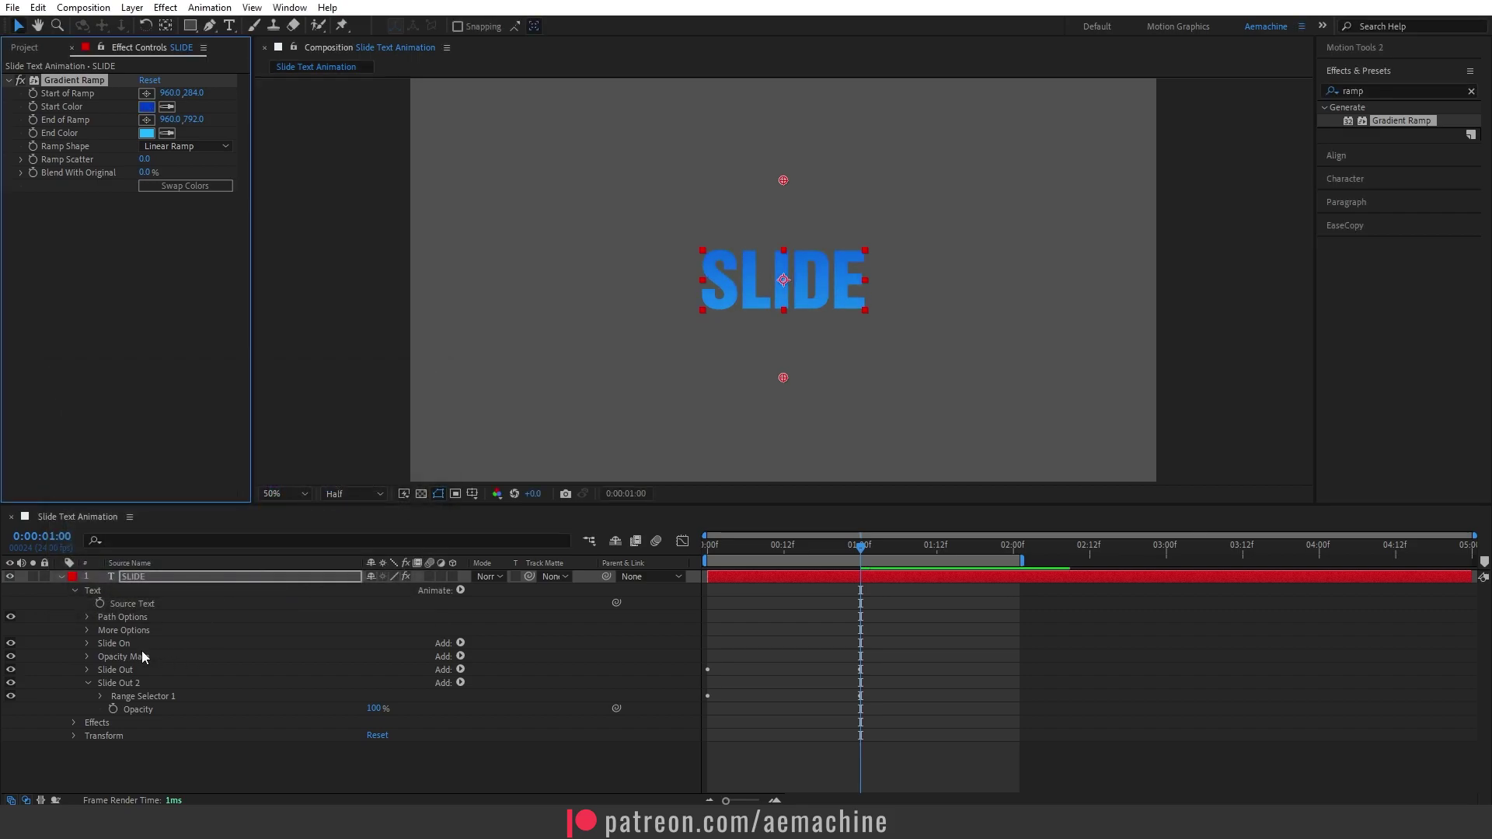
left_click(59, 576)
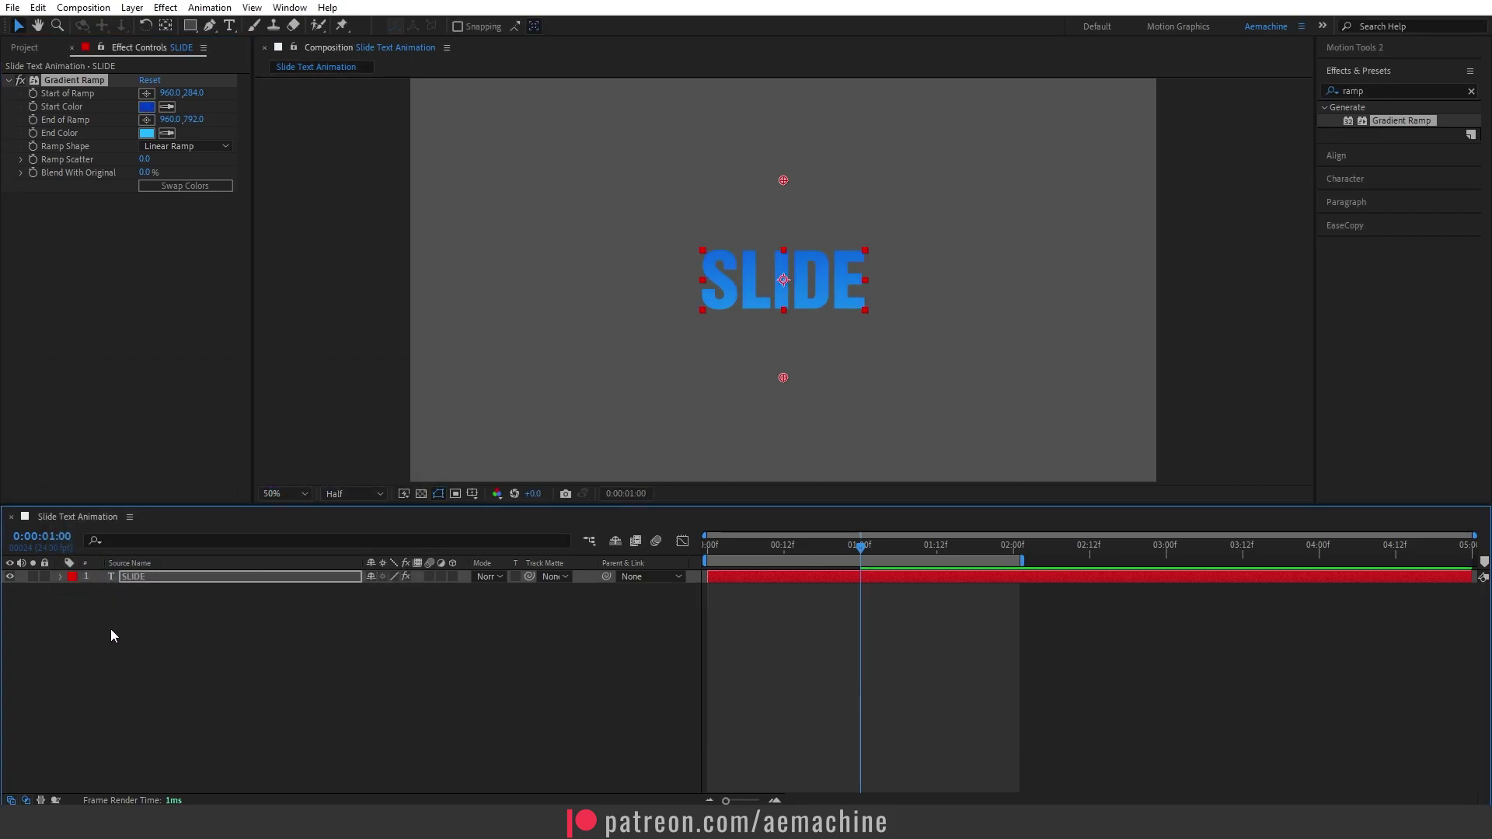
- Create a white solid named BG and place it beneath the SLIDE layer
right_click(147, 632)
mouse_move(215, 444)
left_click(365, 485)
type("BG")
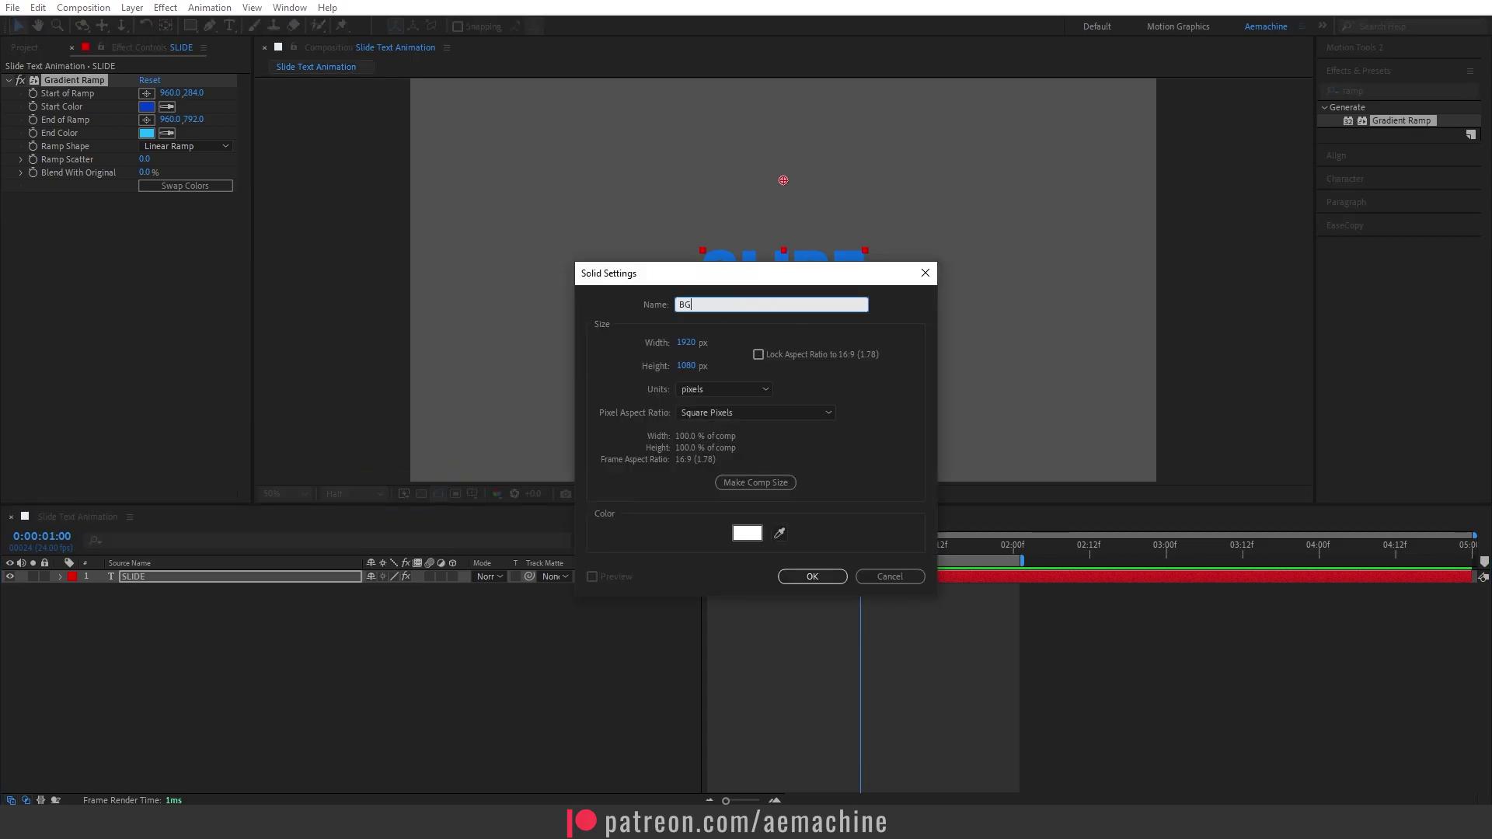
left_click(813, 580)
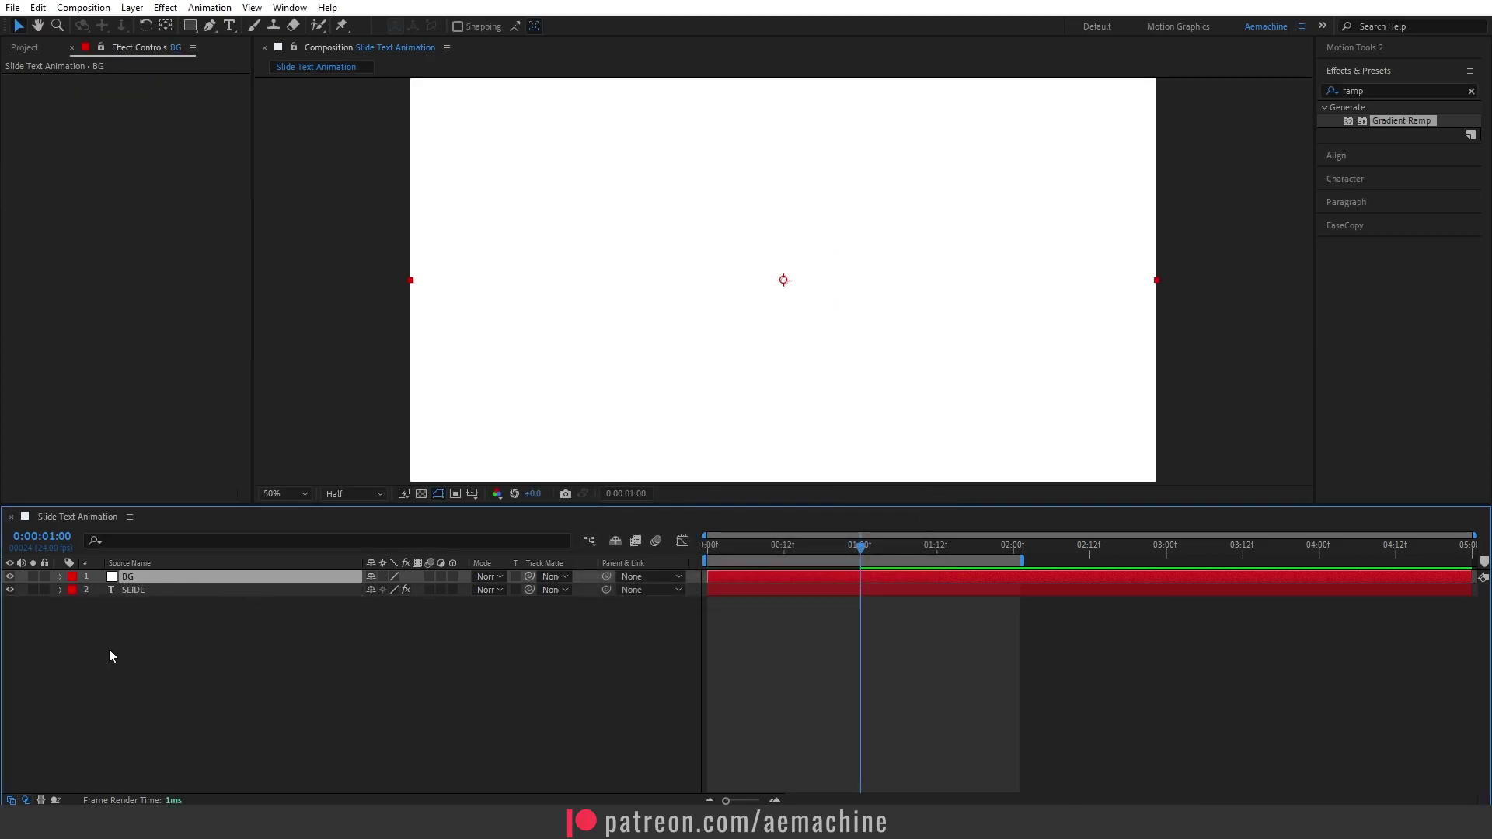
left_click_drag(137, 580, 138, 594)
- Scale the SLIDE text layer up to 160% and return to the composition start
mouse_move(860, 547)
left_mouse_down()
mouse_move(795, 556)
mouse_move(842, 551)
left_mouse_up()
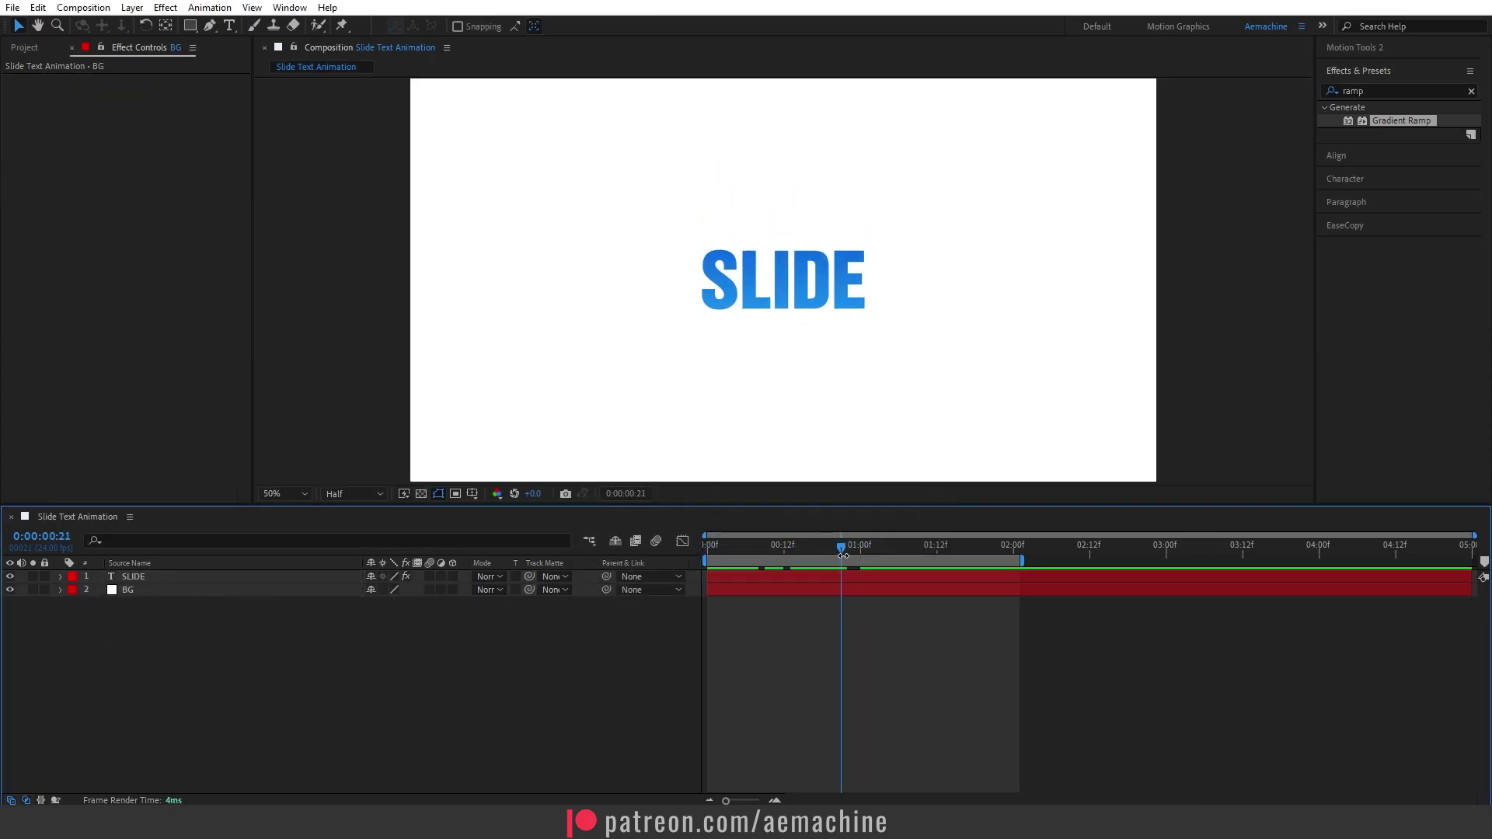
left_click(131, 579)
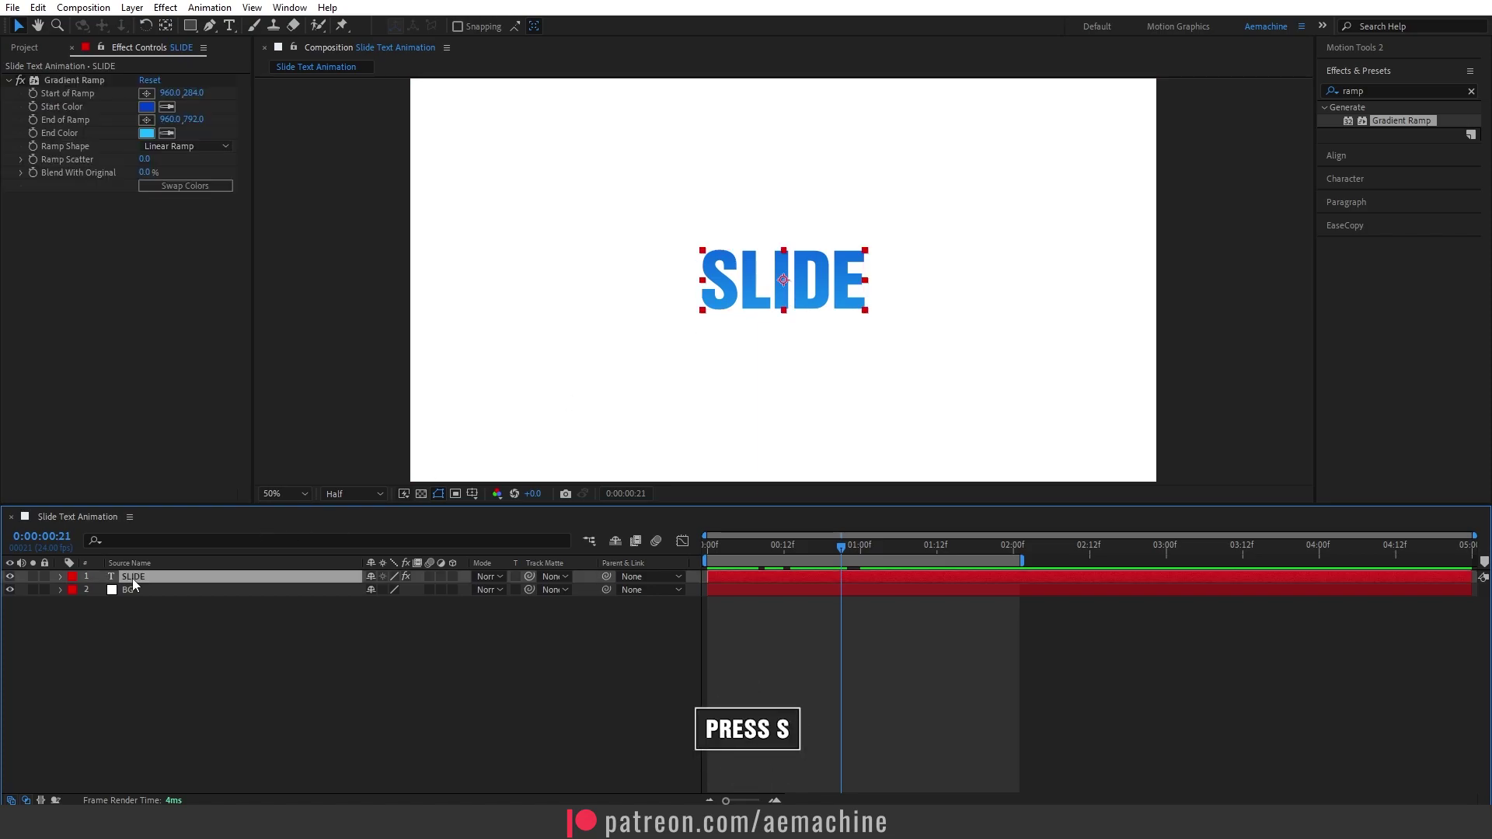
key("s")
left_click_drag(397, 590, 465, 590)
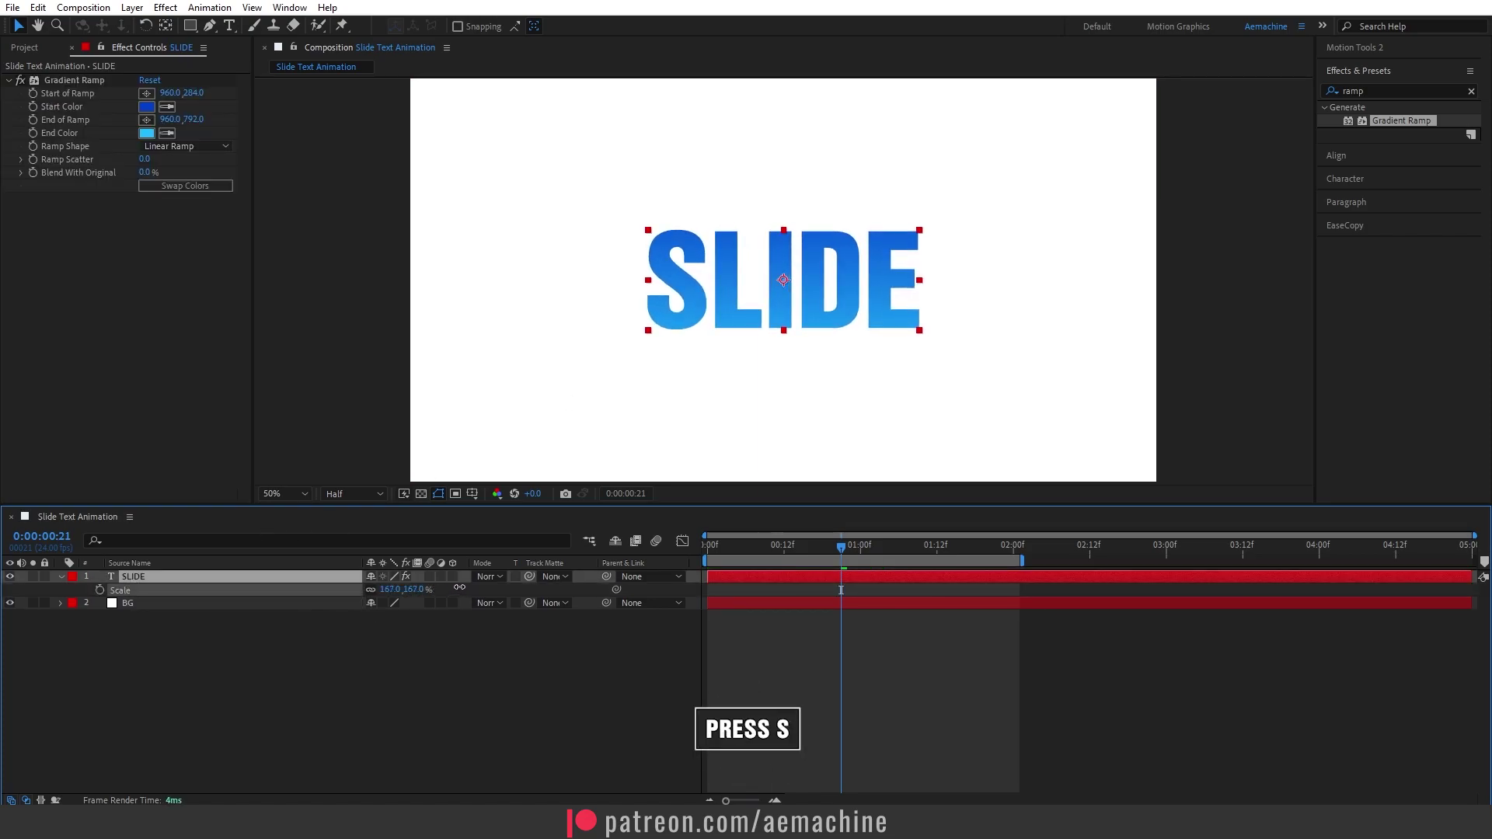
key("Home")
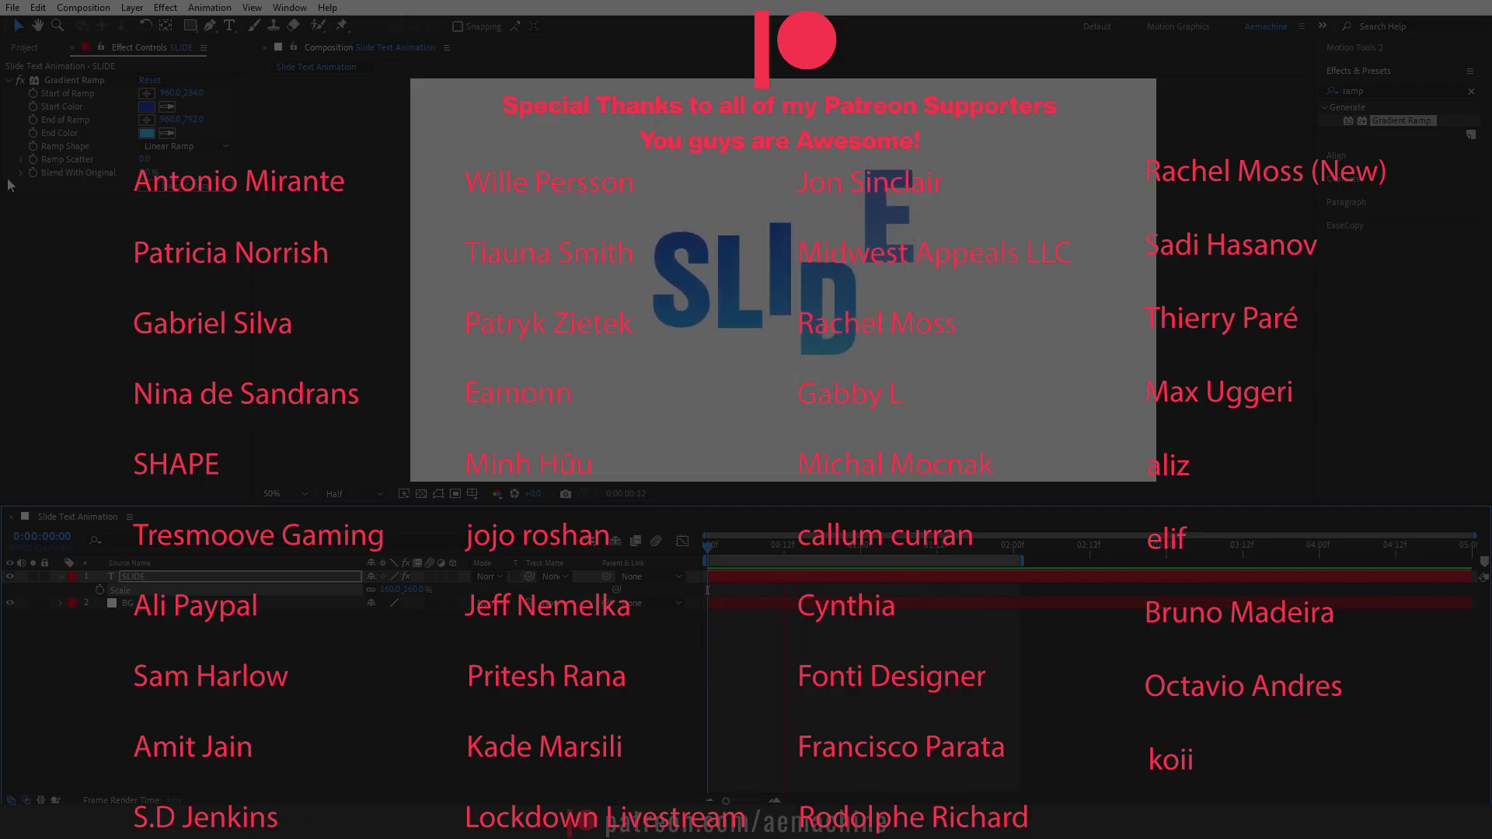
left_click(35, 50)
left_click(149, 343)
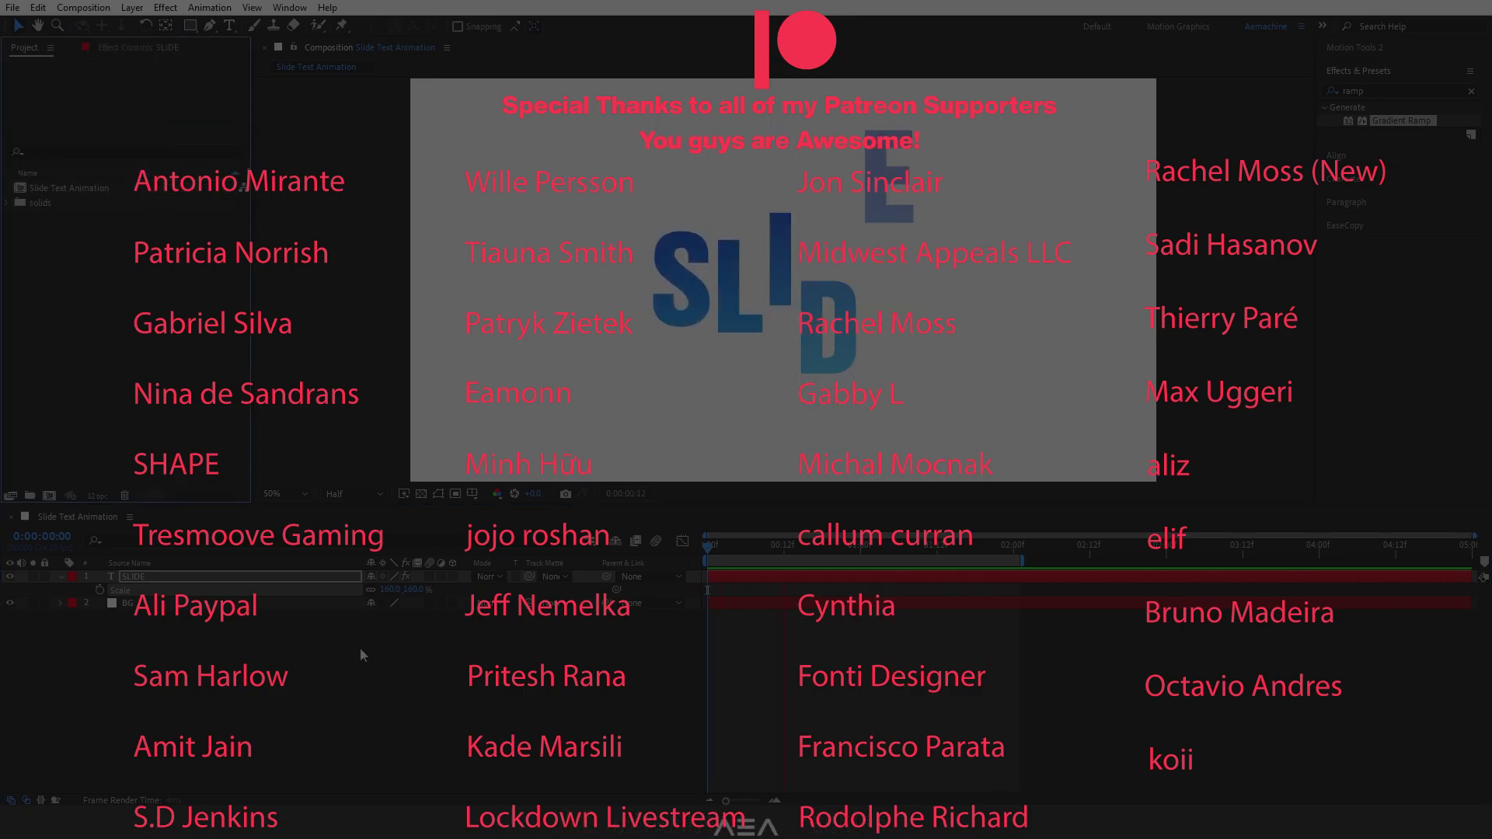